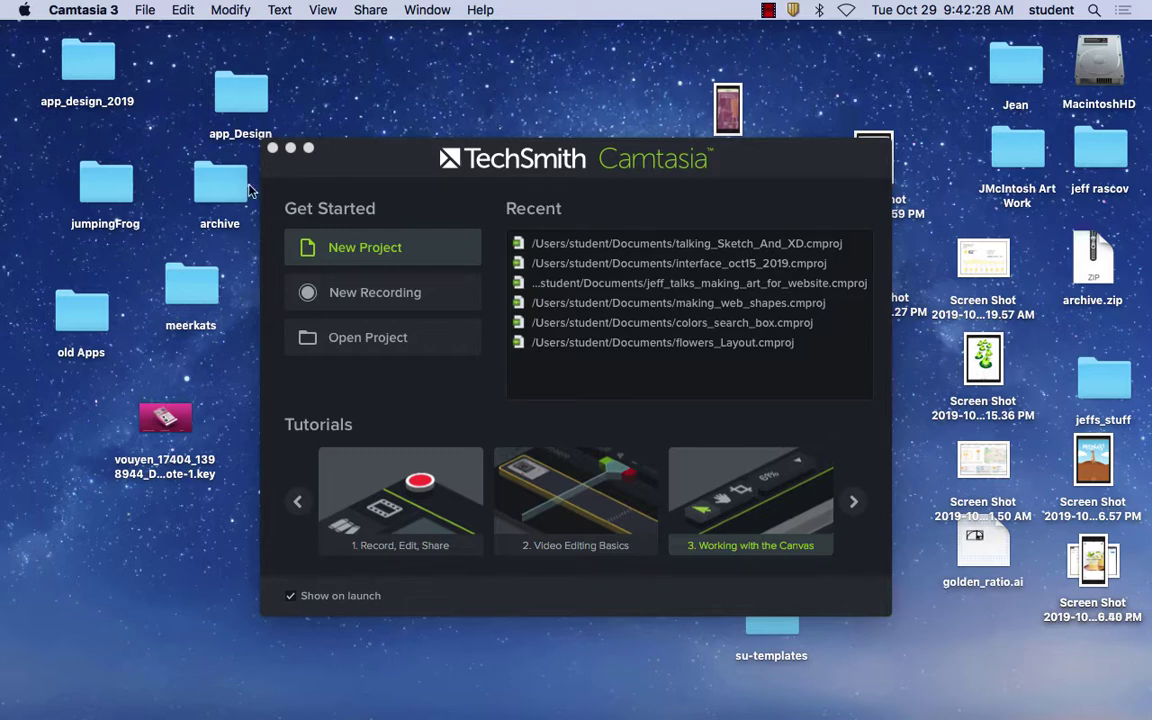
Step: Close the Camtasia welcome window, switch to Firefox and open Google Images from google.com
left_click(272, 148)
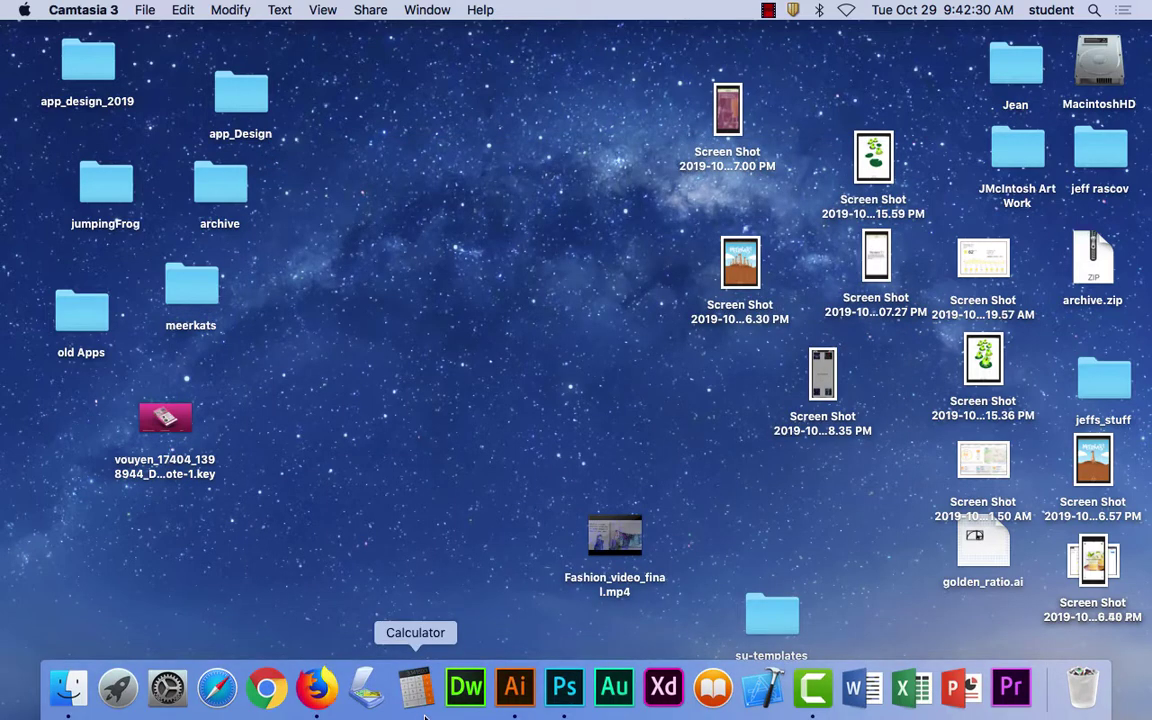
left_click(316, 700)
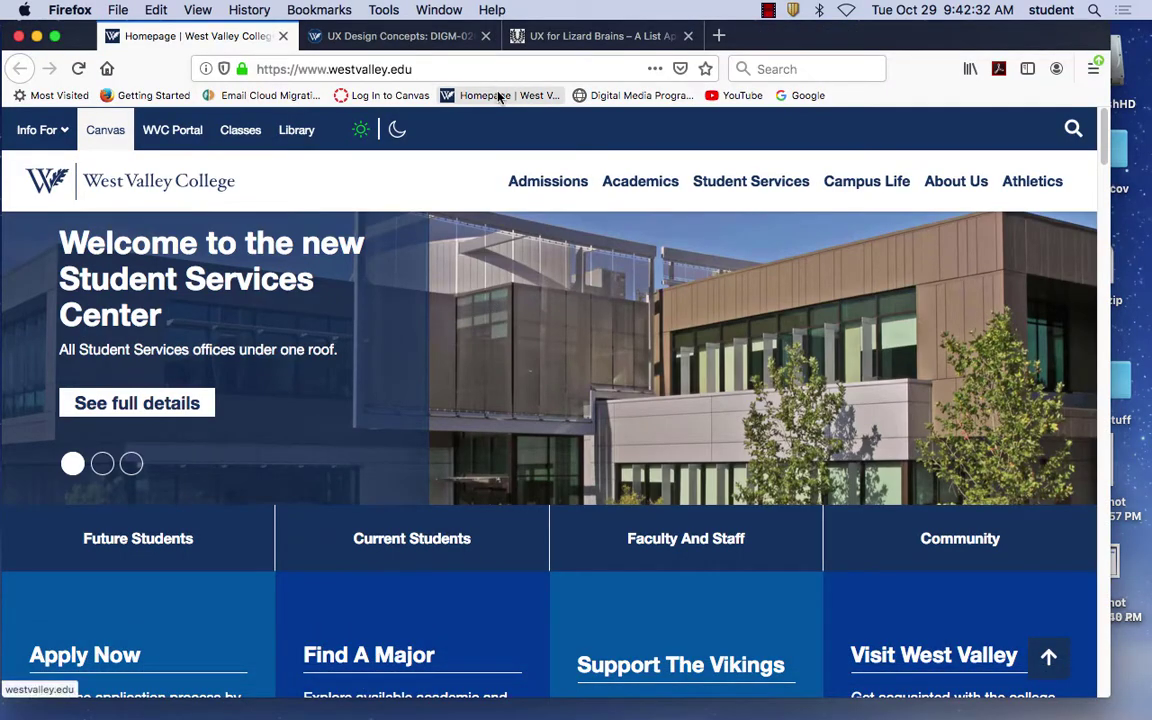
left_click(441, 68)
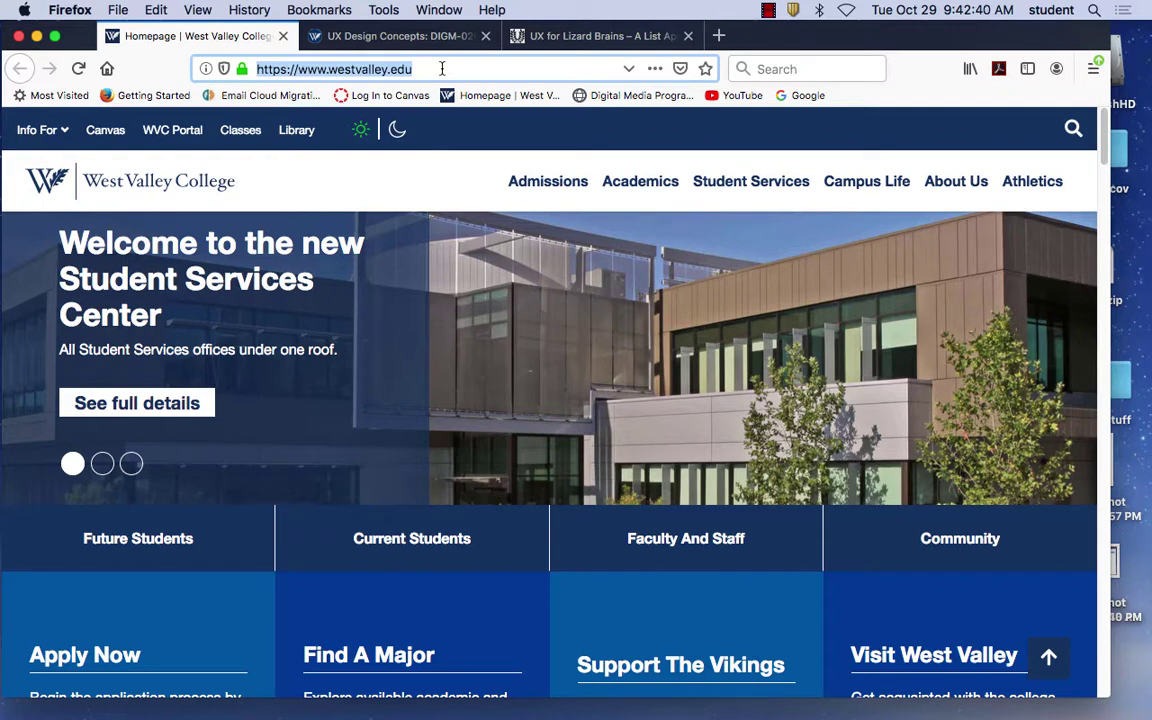
type("google.com/")
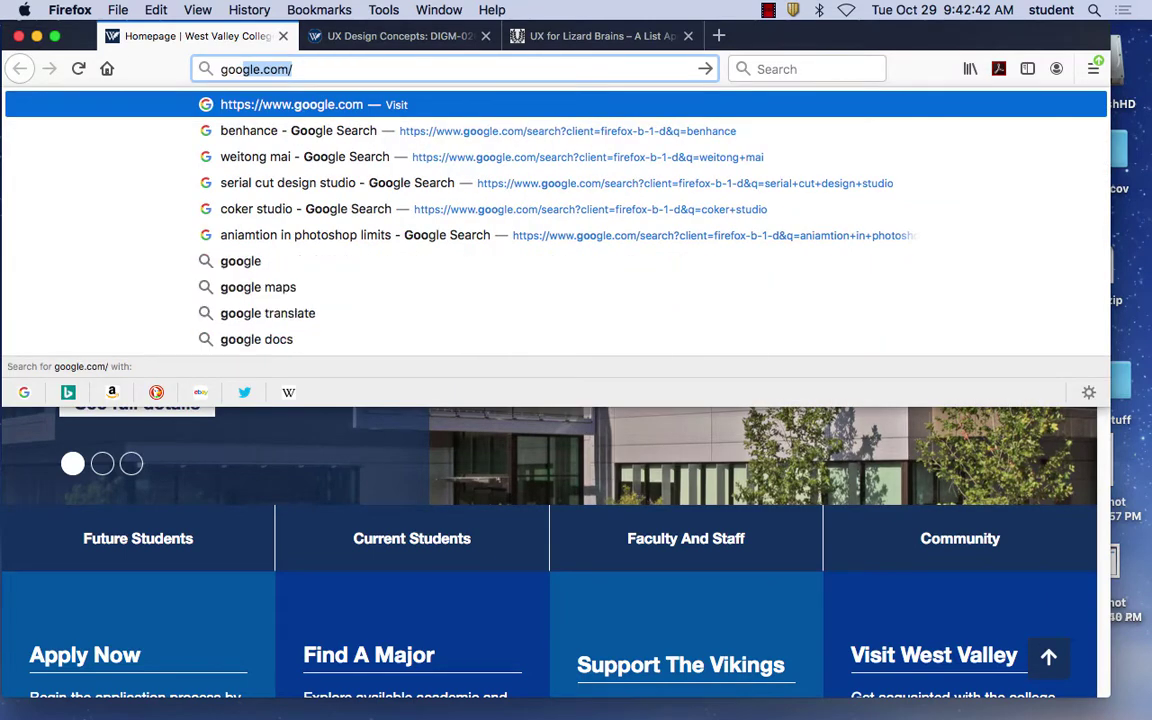
key("Return")
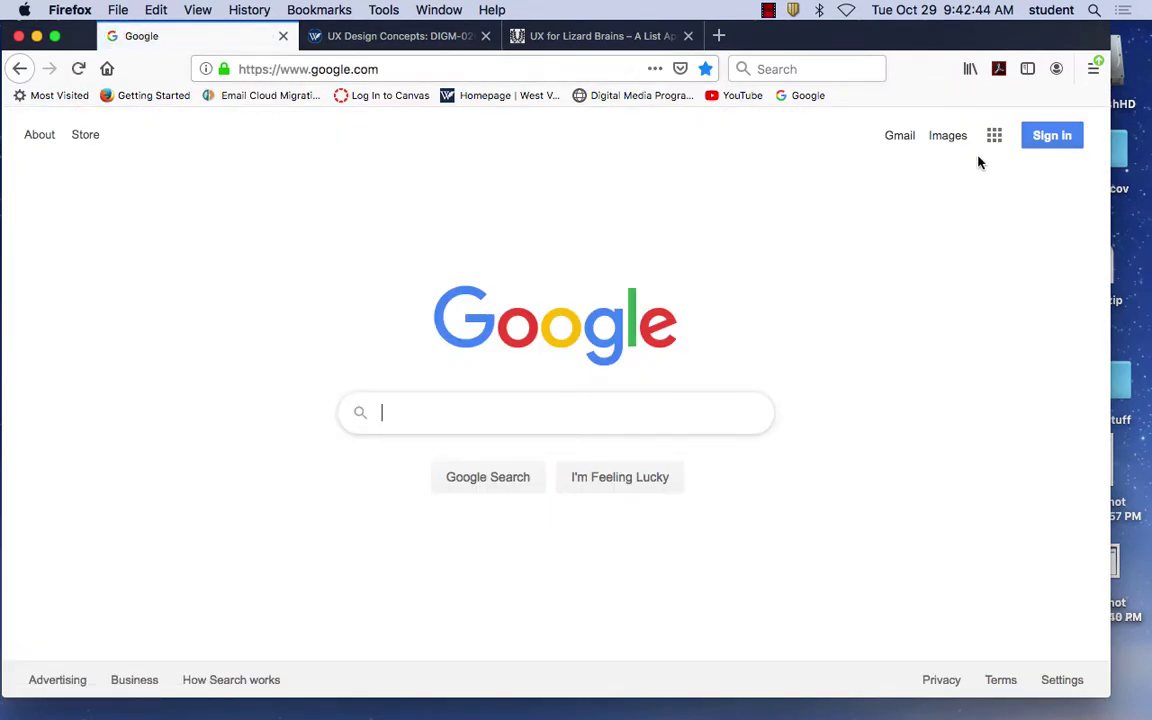
left_click(955, 143)
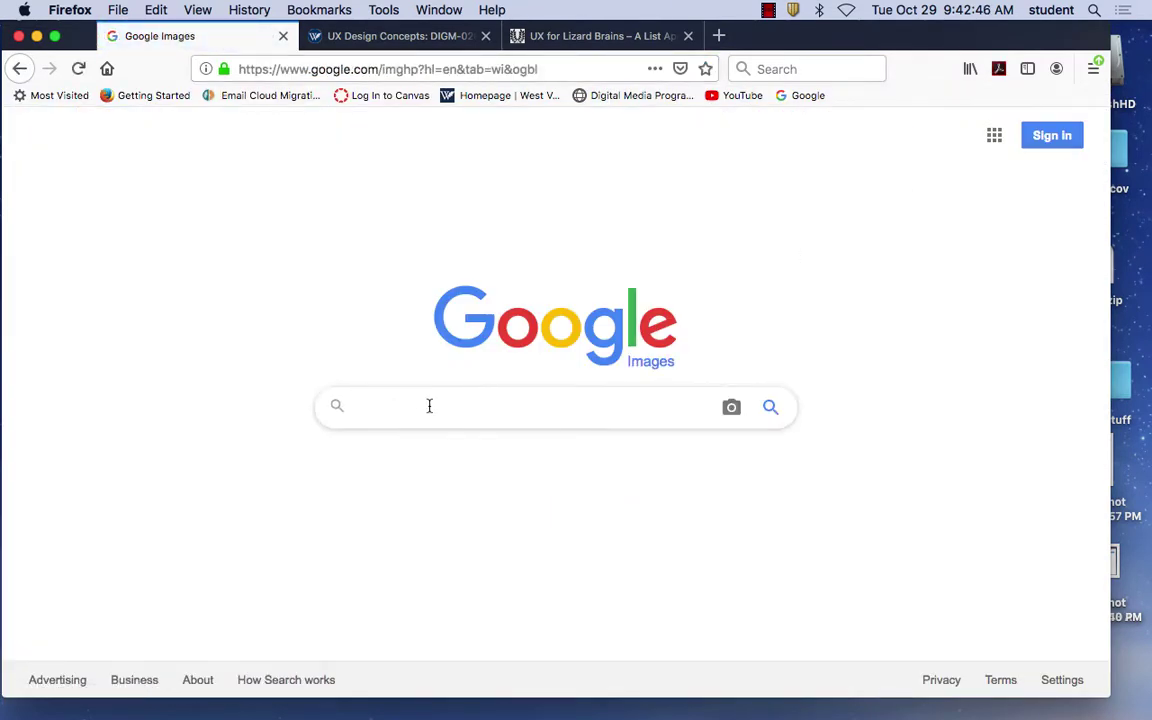
Step: Search the images for "bike" and open the preview of the white Nishiki Women's Tamarack Comfort Bike
type("bike")
key("Return")
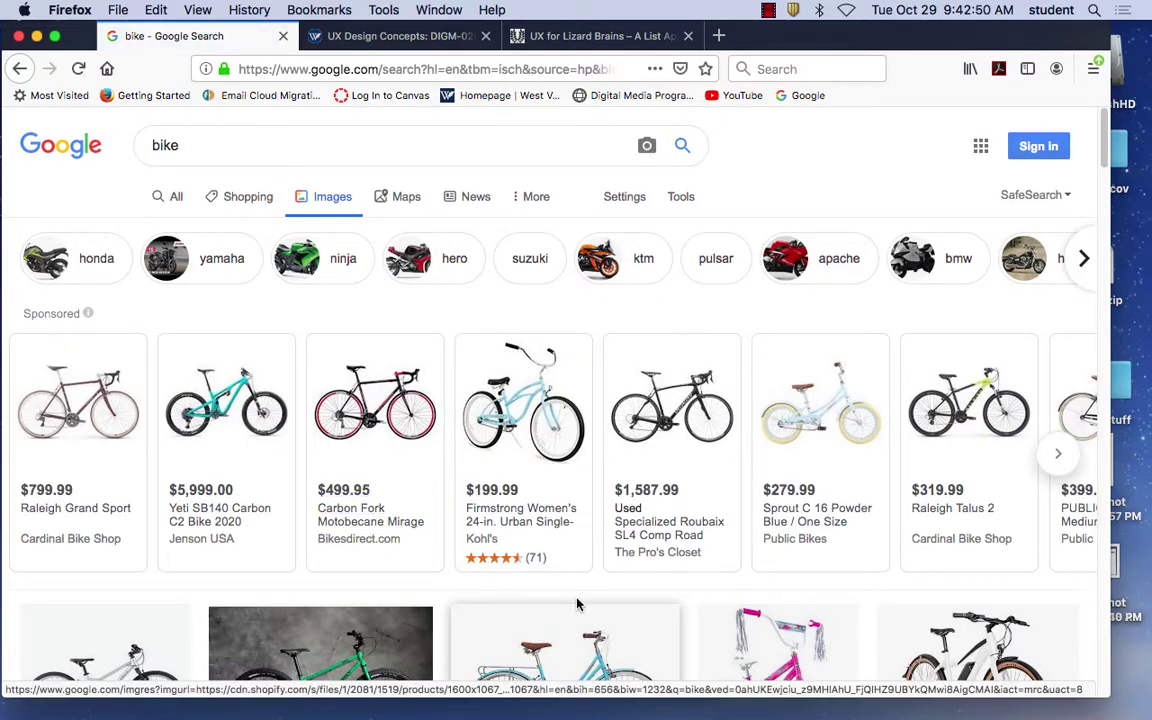
scroll(577, 604, "down", 5)
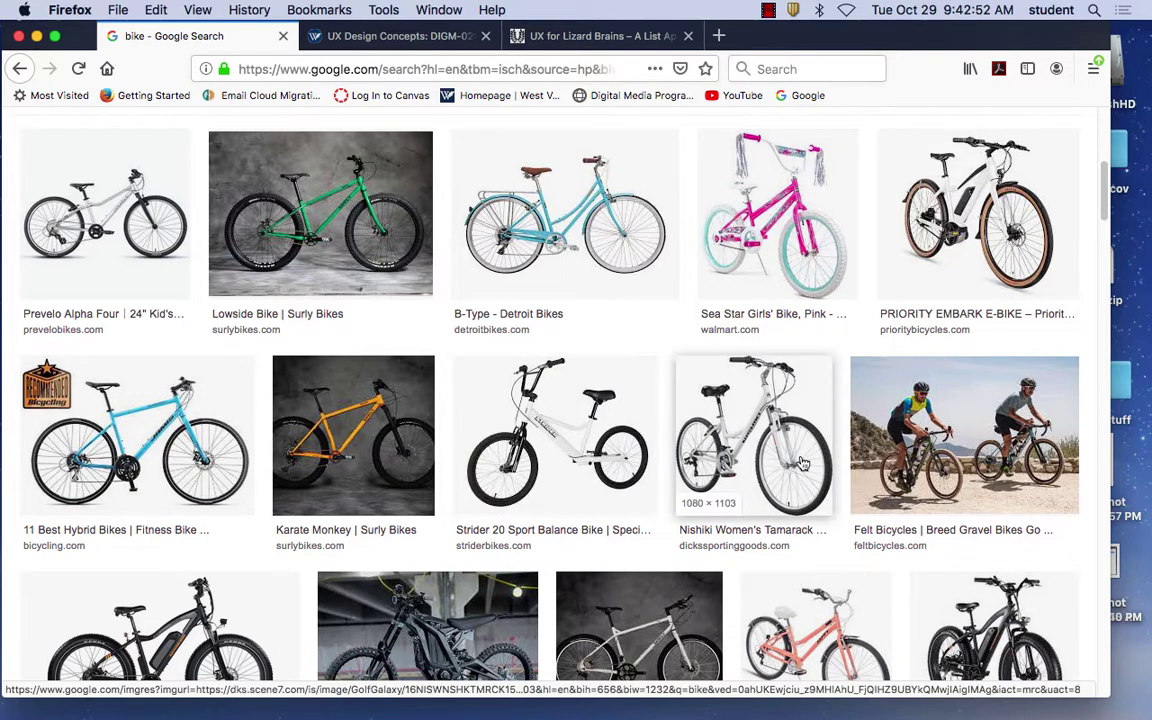
left_click(764, 444)
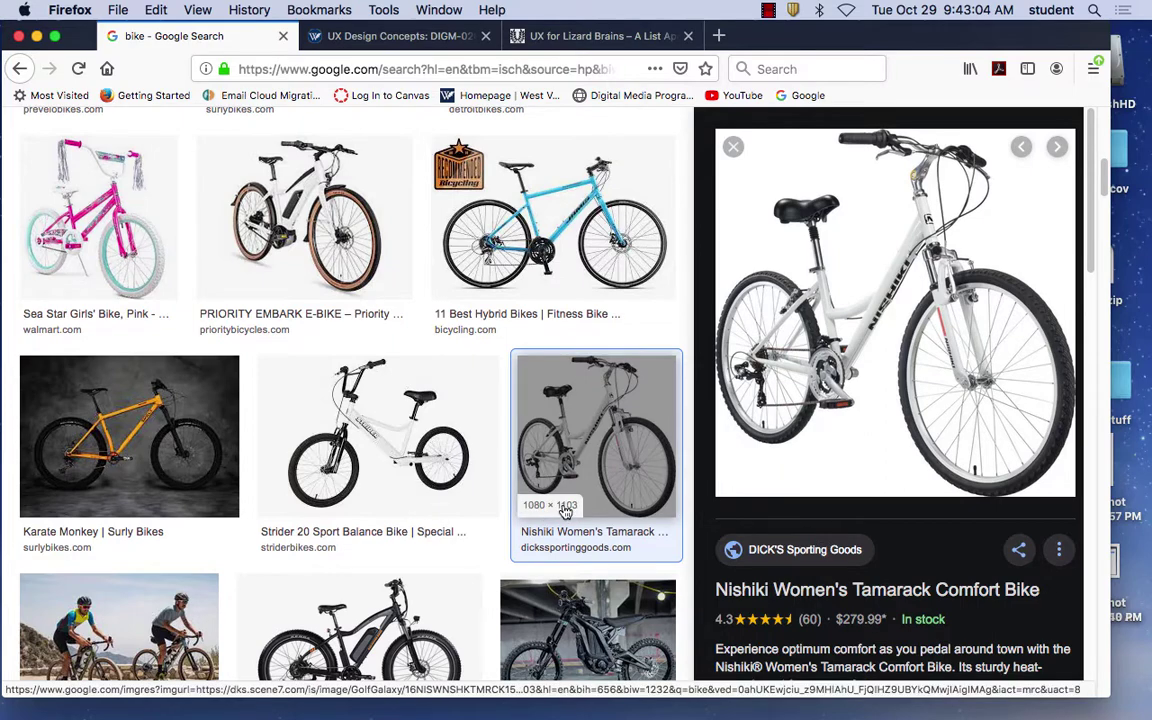
Step: Look through more bike results, then copy the enlarged image of the white Nishiki bike
scroll(540, 490, "down", 2)
scroll(560, 508, "down", 10)
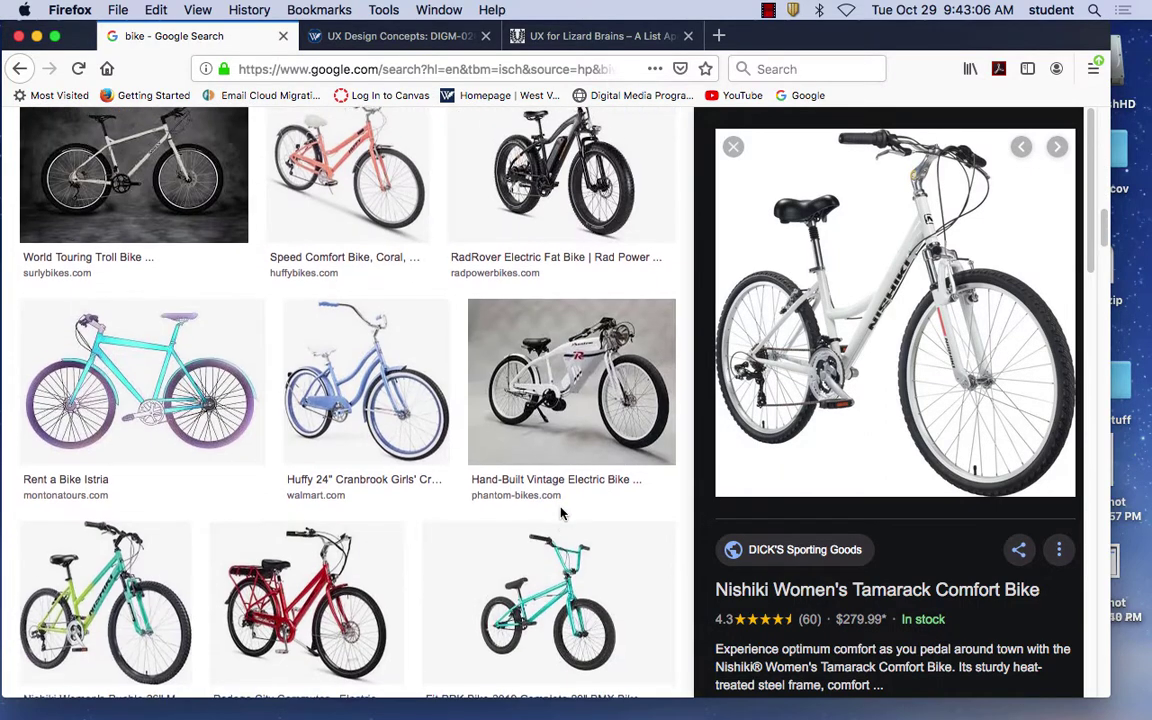
scroll(580, 420, "down", 1)
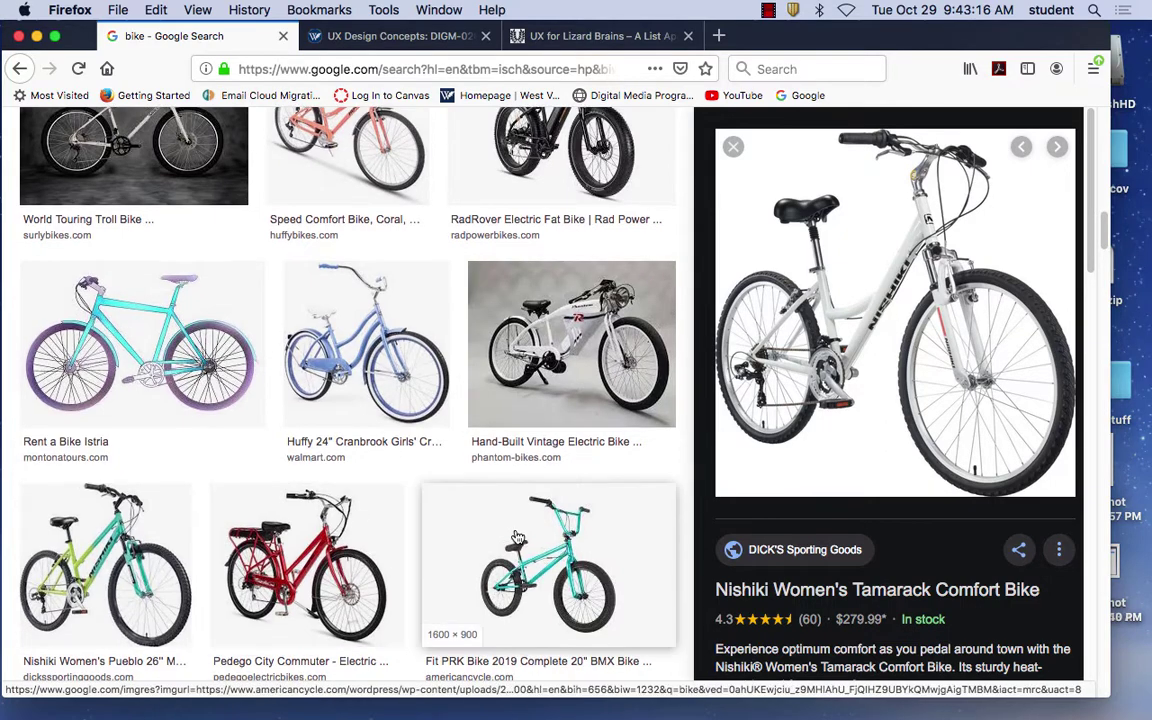
scroll(480, 600, "down", 10)
scroll(516, 537, "down", 11)
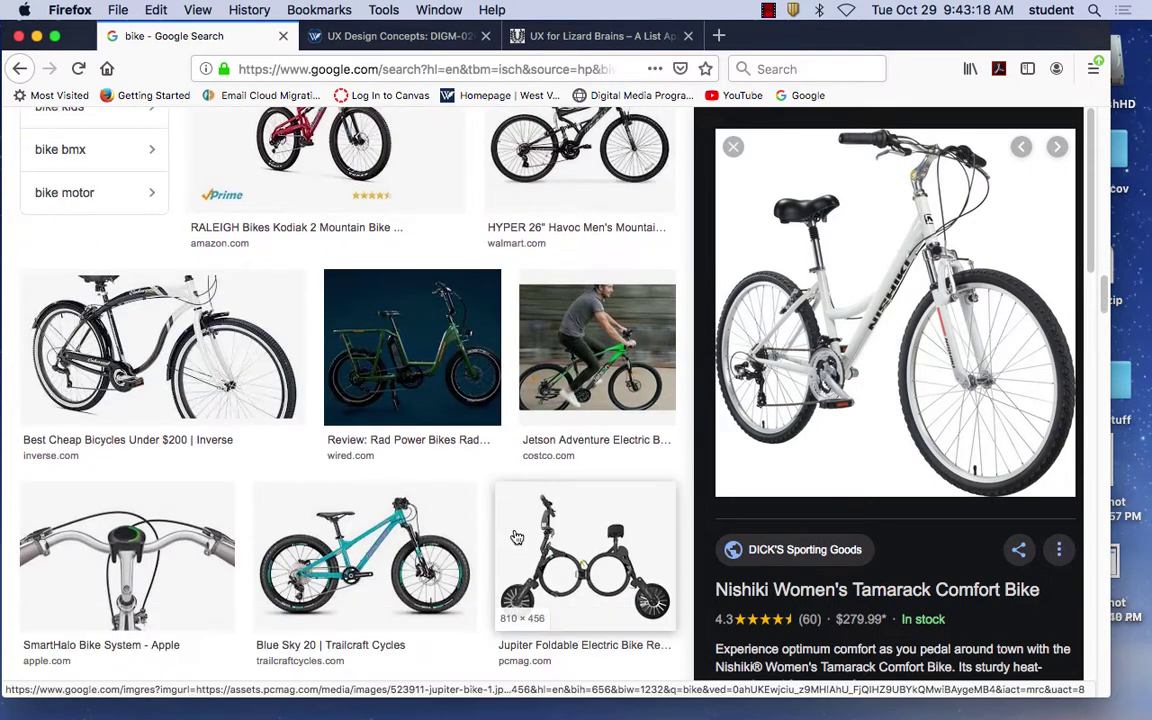
scroll(516, 537, "down", 3)
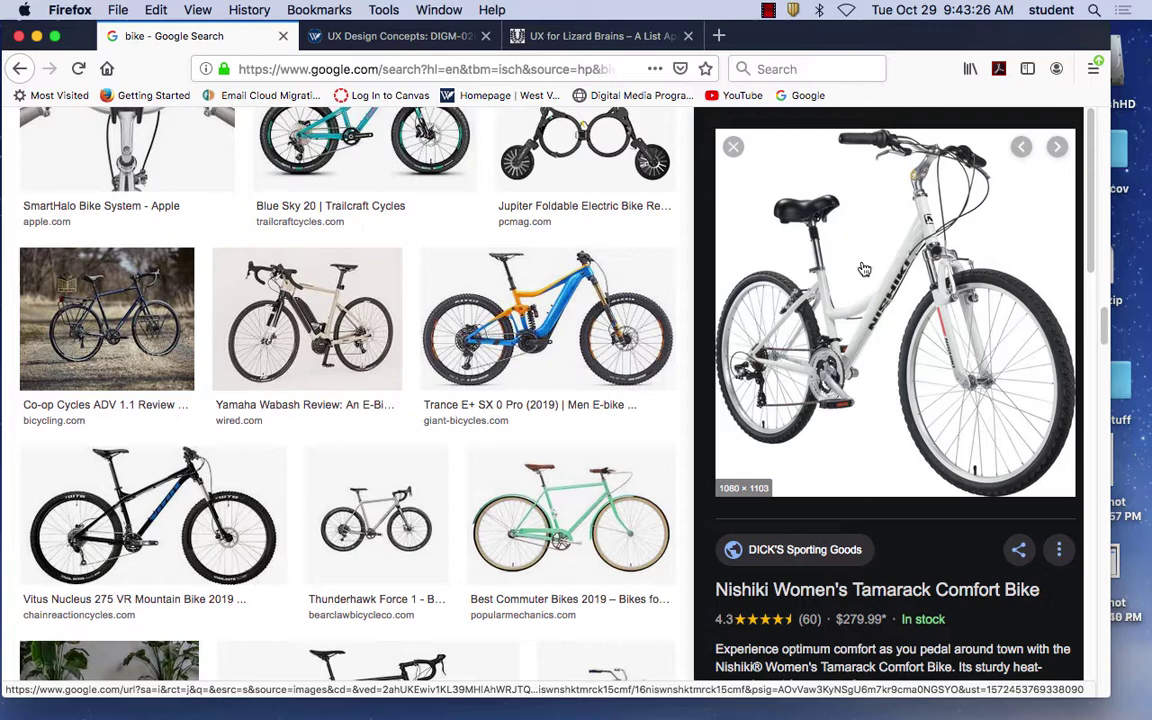
right_click(836, 309)
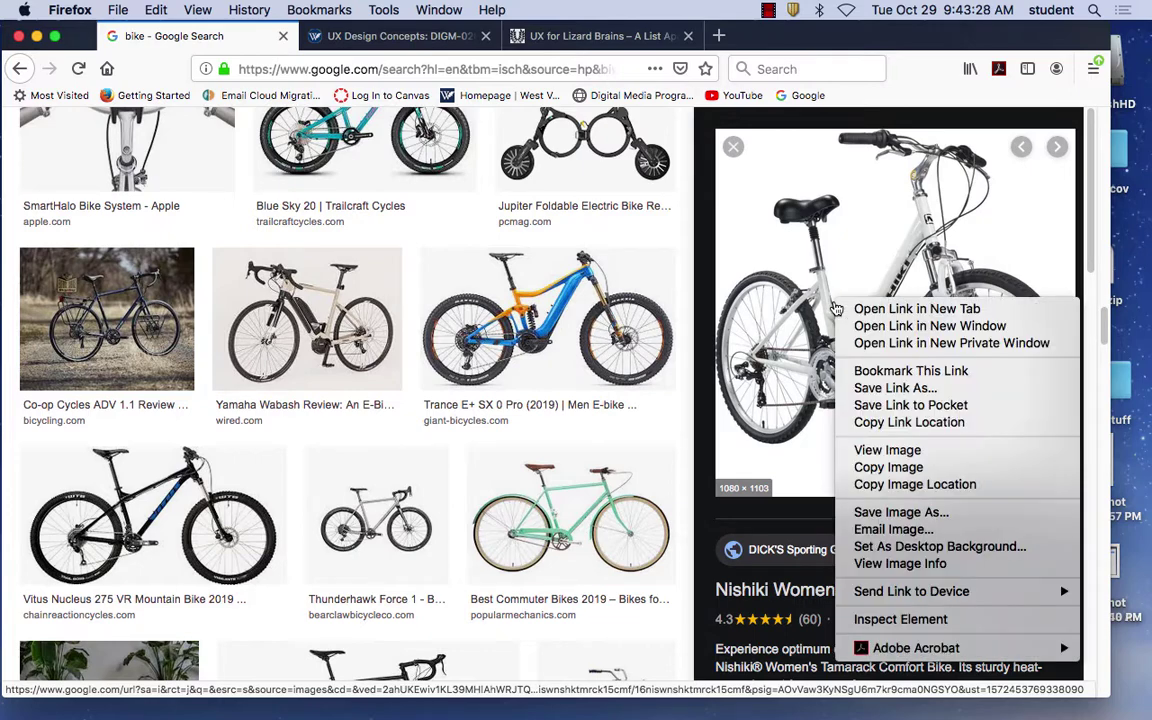
left_click(890, 467)
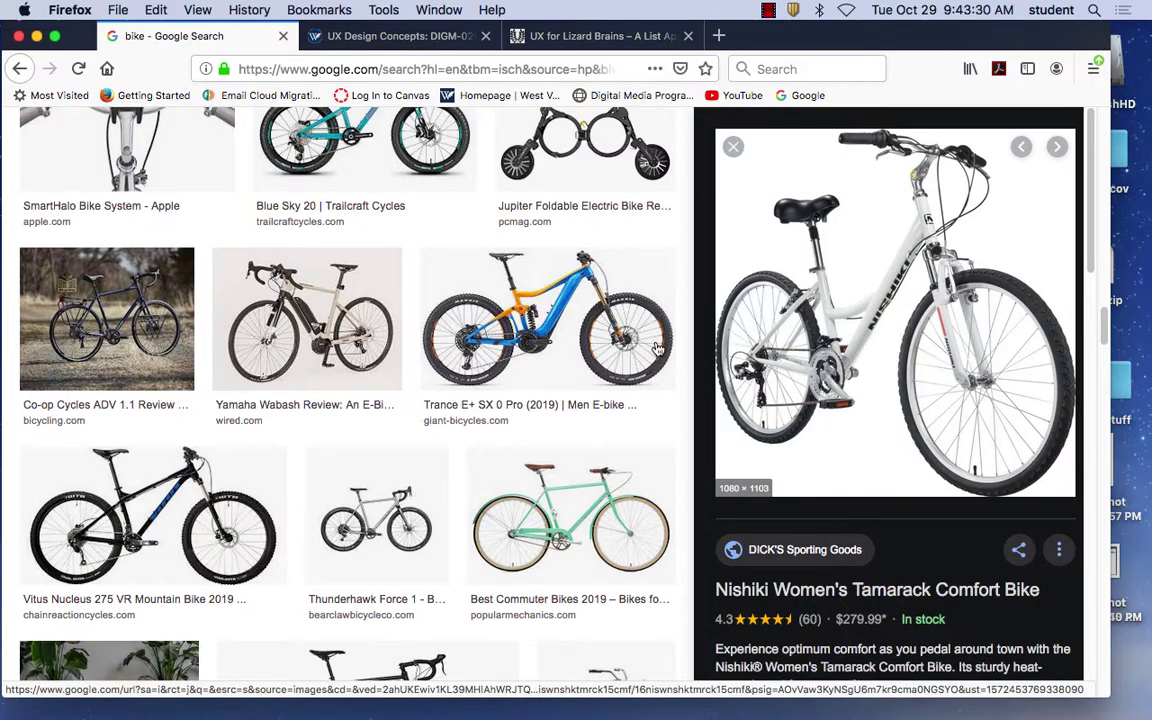
Step: Switch to Photoshop, create a 1080 x 1103 px, 72 ppi document from the Clipboard preset and paste the copied bike image
left_click(540, 690)
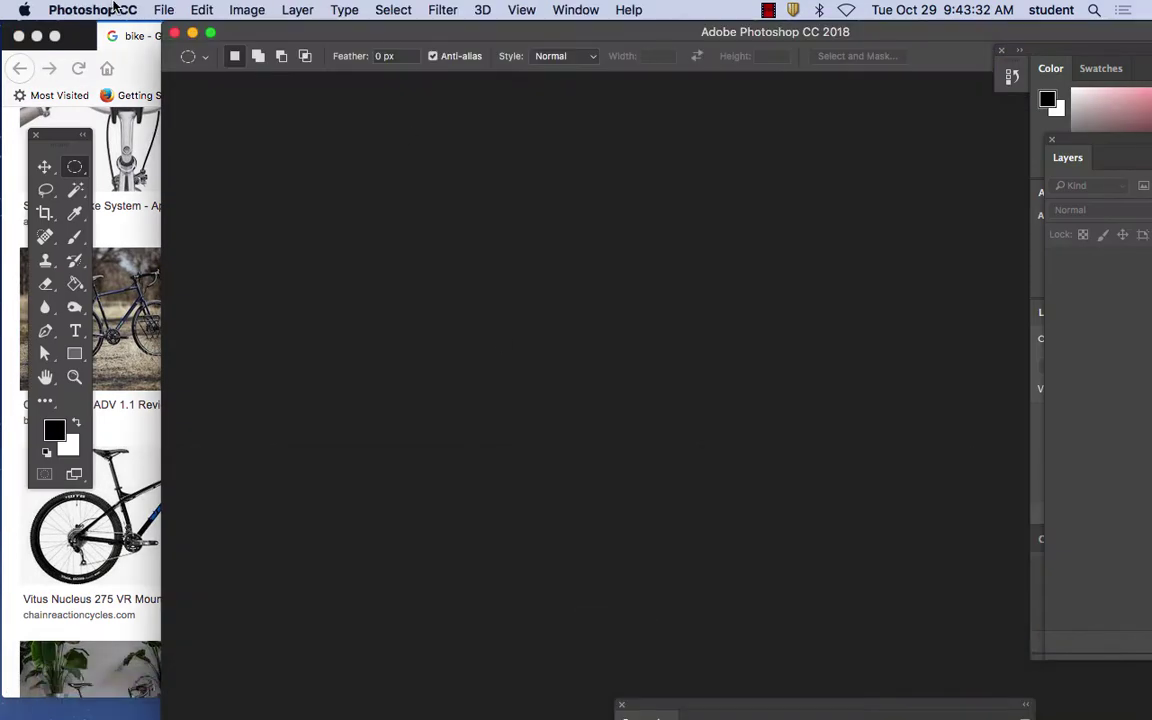
left_click(163, 10)
left_click(170, 31)
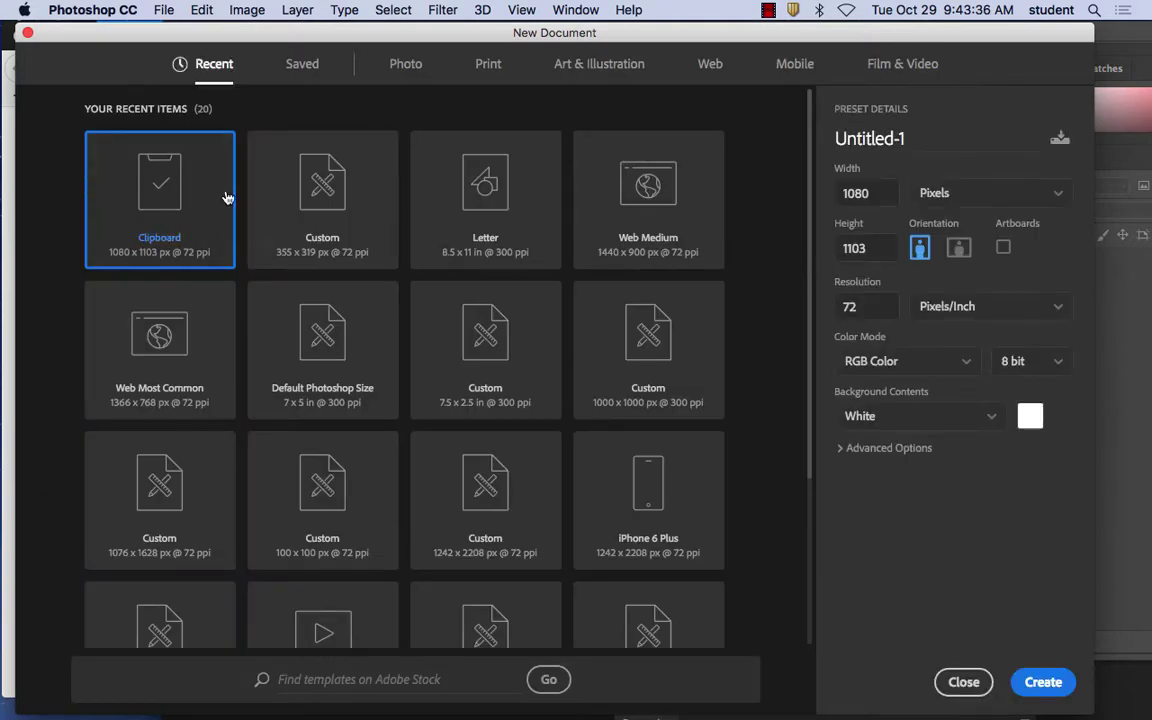
left_click(1043, 682)
left_click_drag(438, 34, 277, 20)
left_click(206, 10)
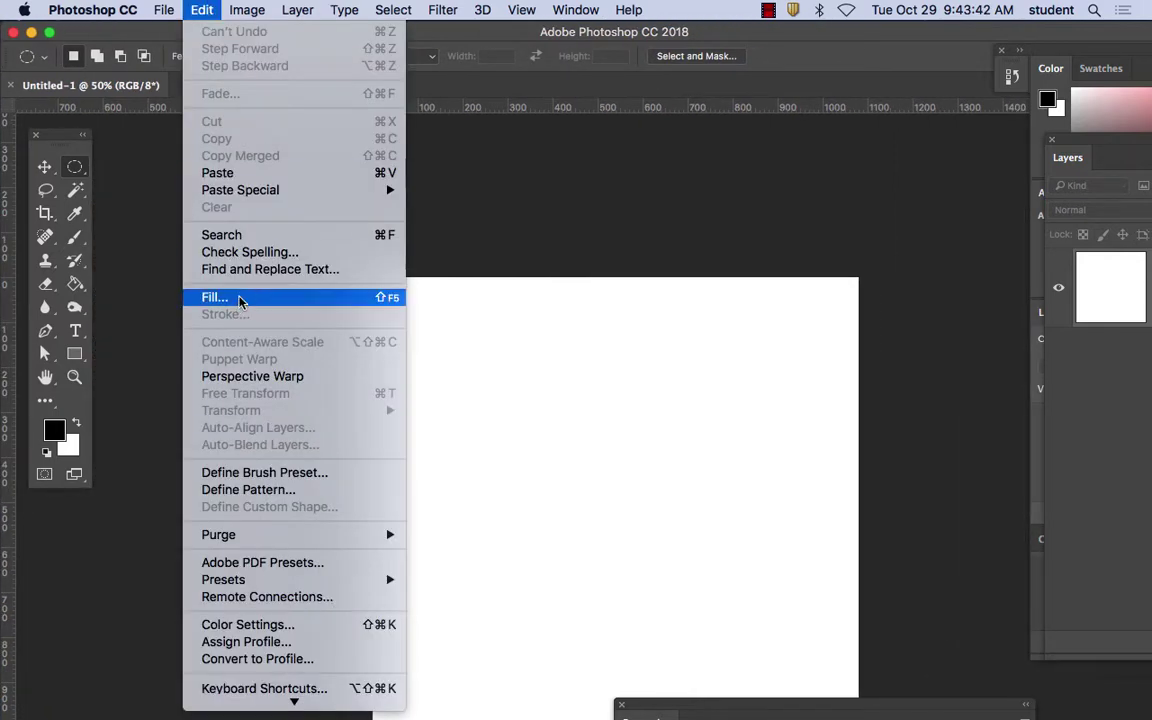
left_click(232, 172)
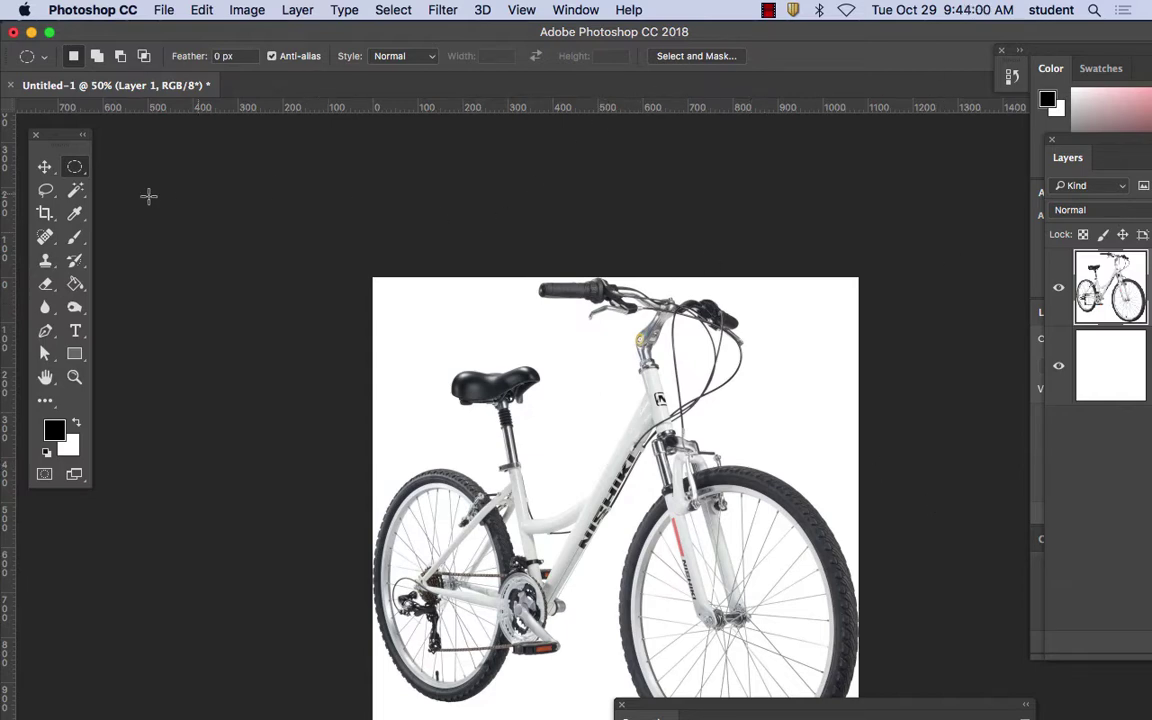
Step: Darken the bike layer with a Levels adjustment, setting the input shadows to 117 and the midtones to 0.34
left_click(235, 12)
mouse_move(238, 60)
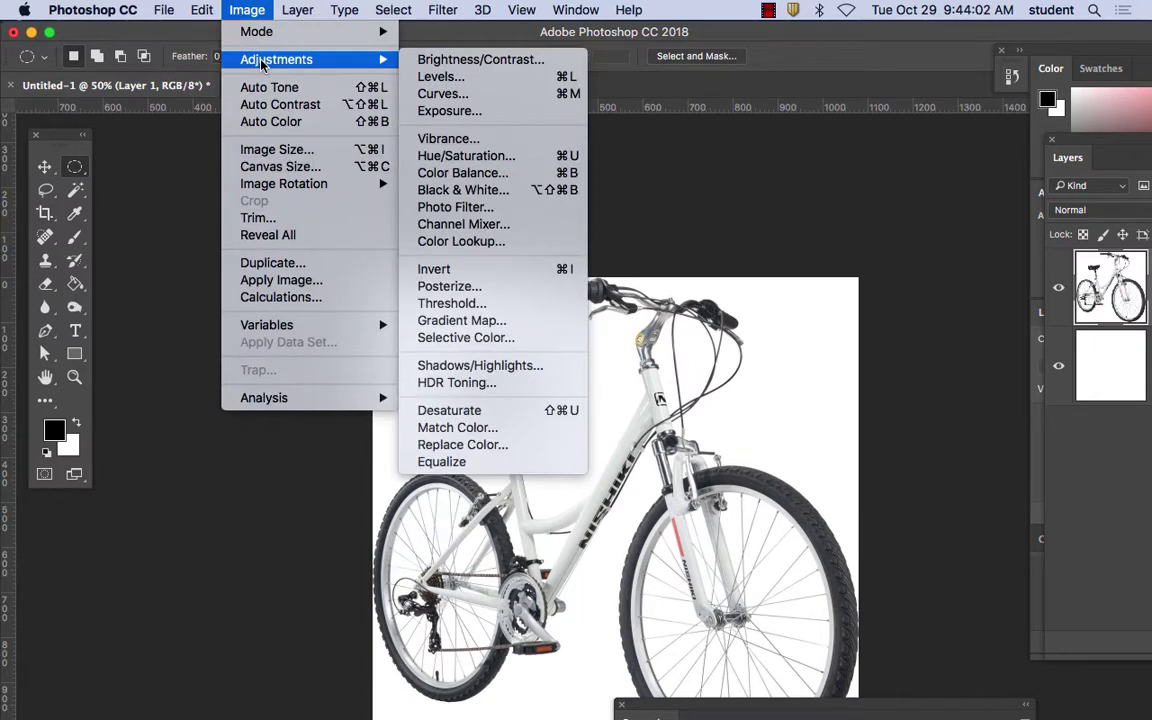
left_click(468, 78)
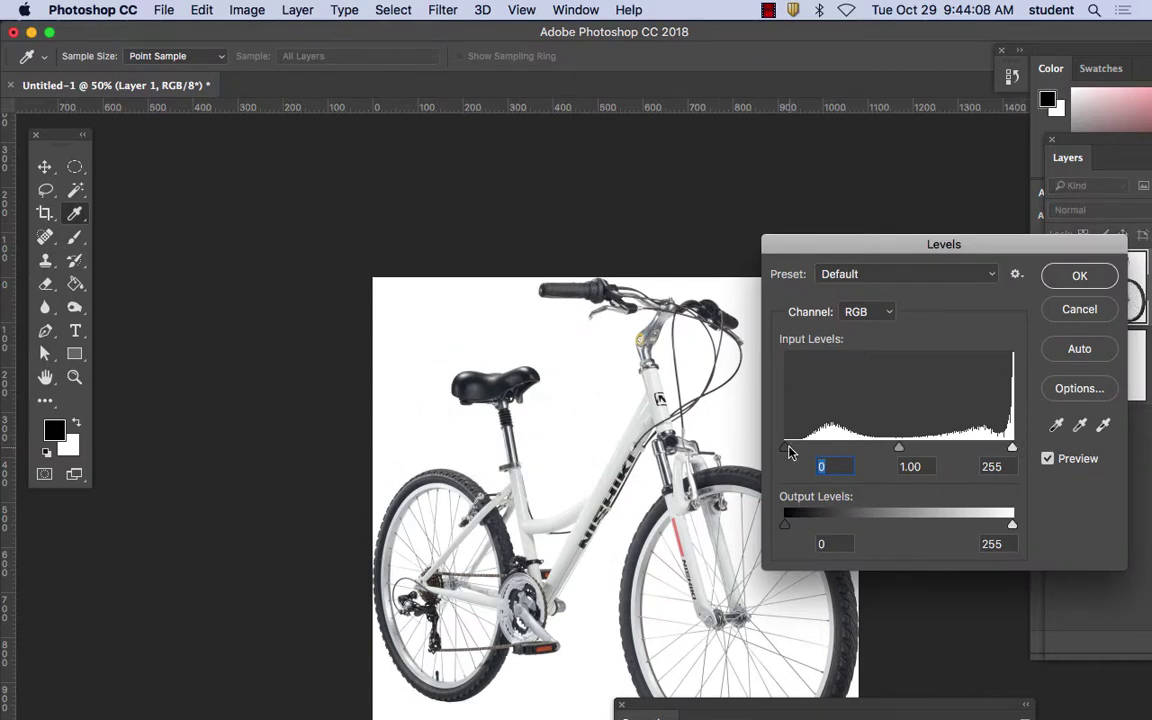
left_click_drag(786, 446, 889, 447)
left_click_drag(1014, 447, 987, 447)
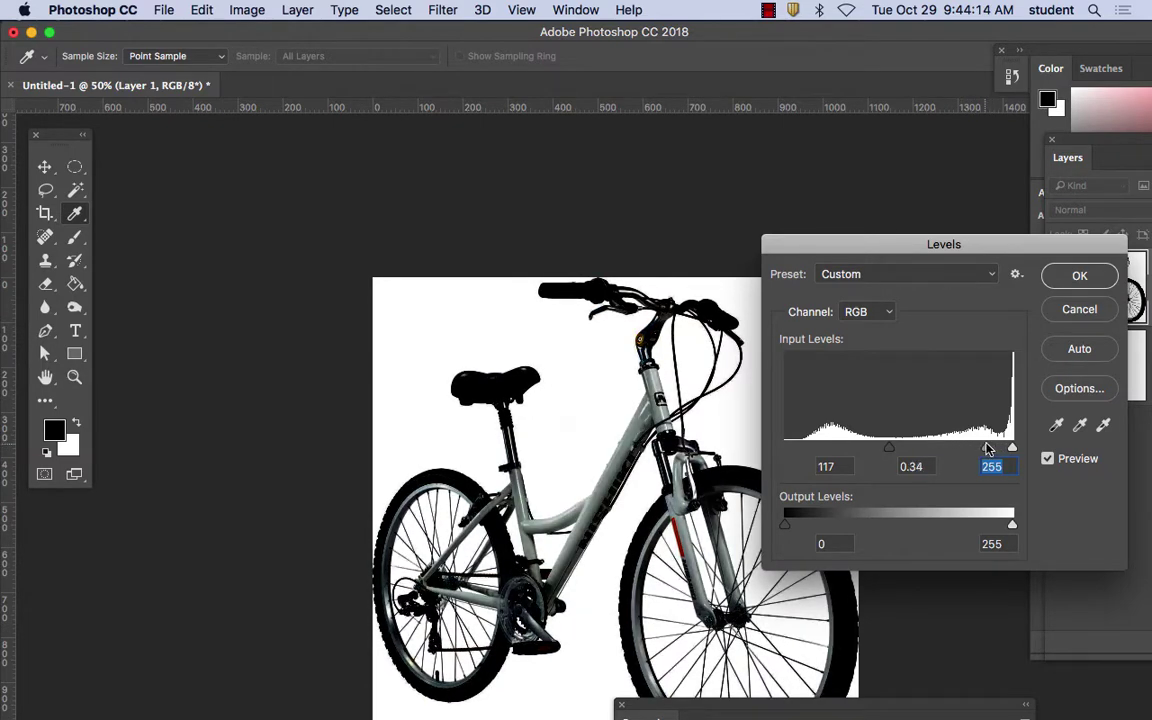
left_click_drag(915, 244, 272, 89)
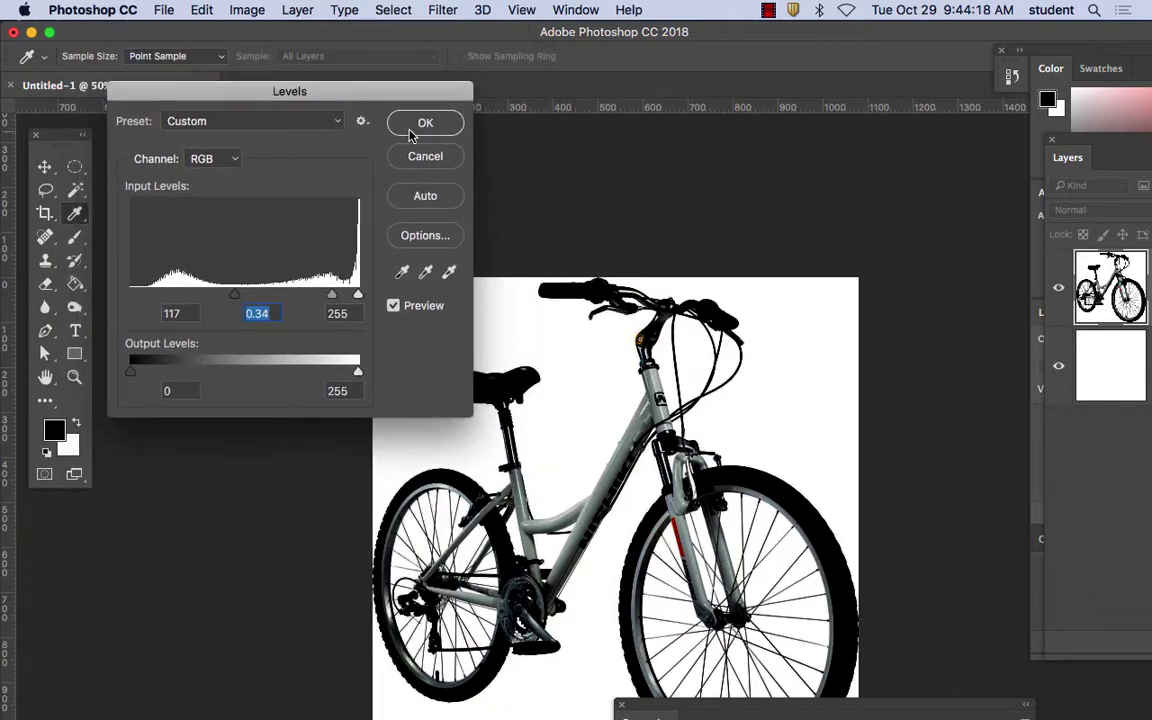
left_click(416, 126)
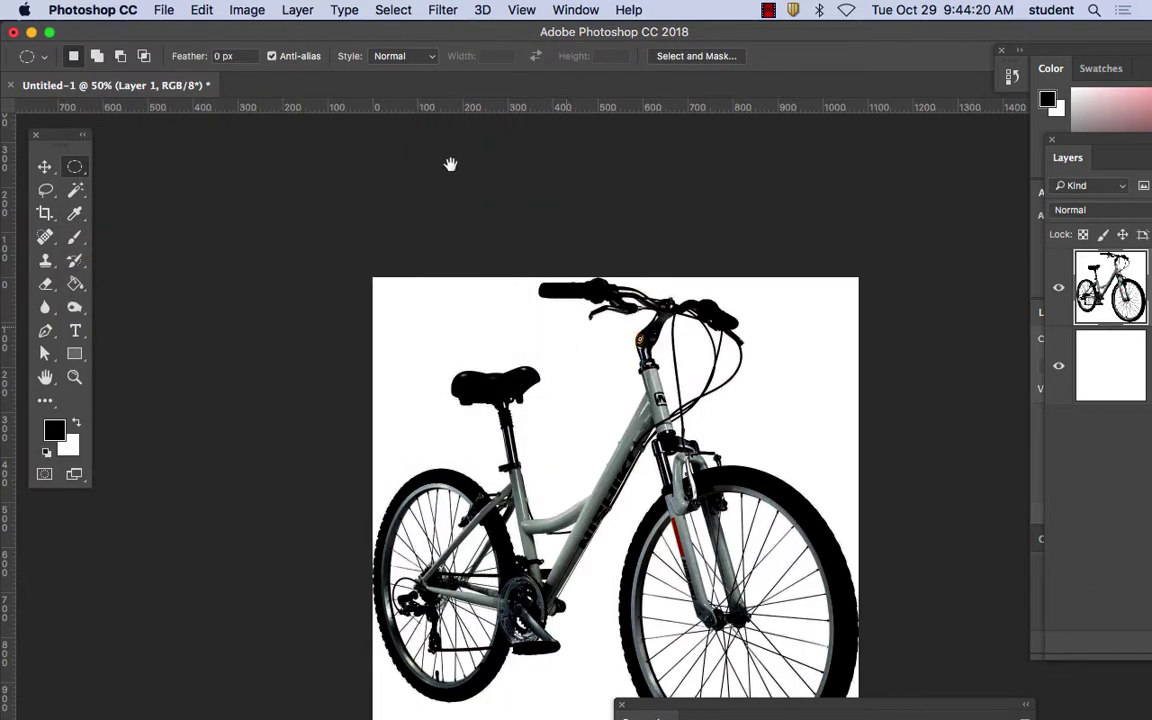
Step: Undock the bike document into a floating window and enlarge it to leave space around the whole canvas
left_click_drag(68, 90, 100, 102)
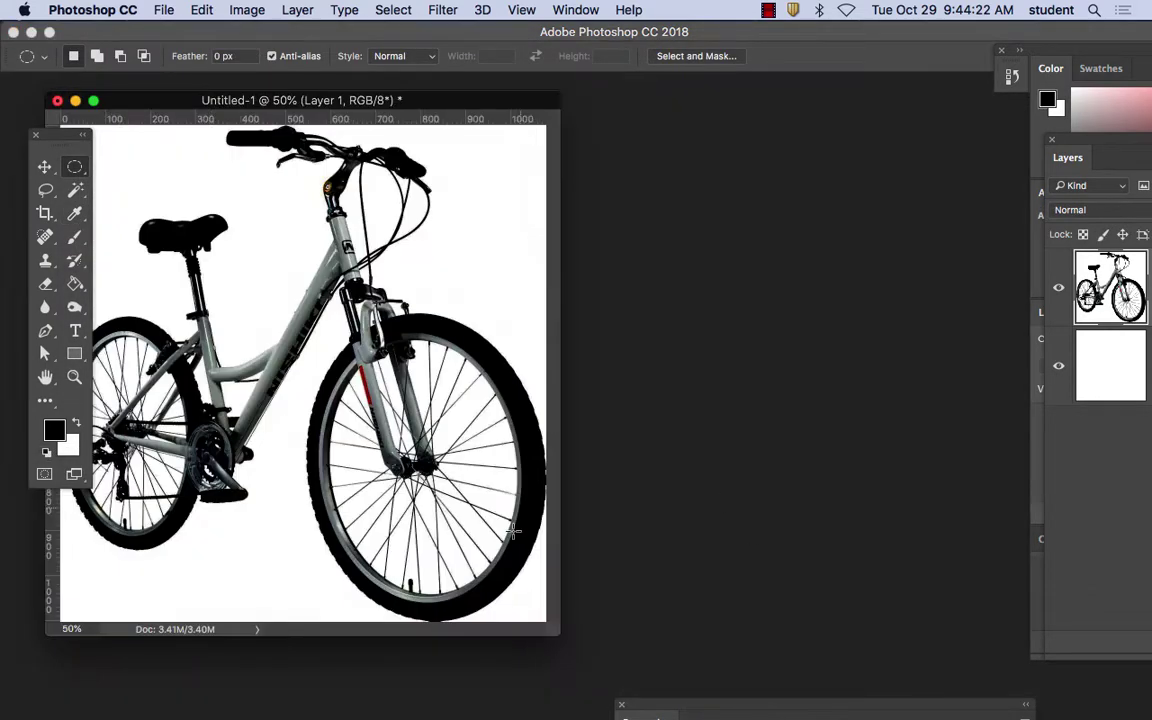
left_click_drag(560, 627, 816, 676)
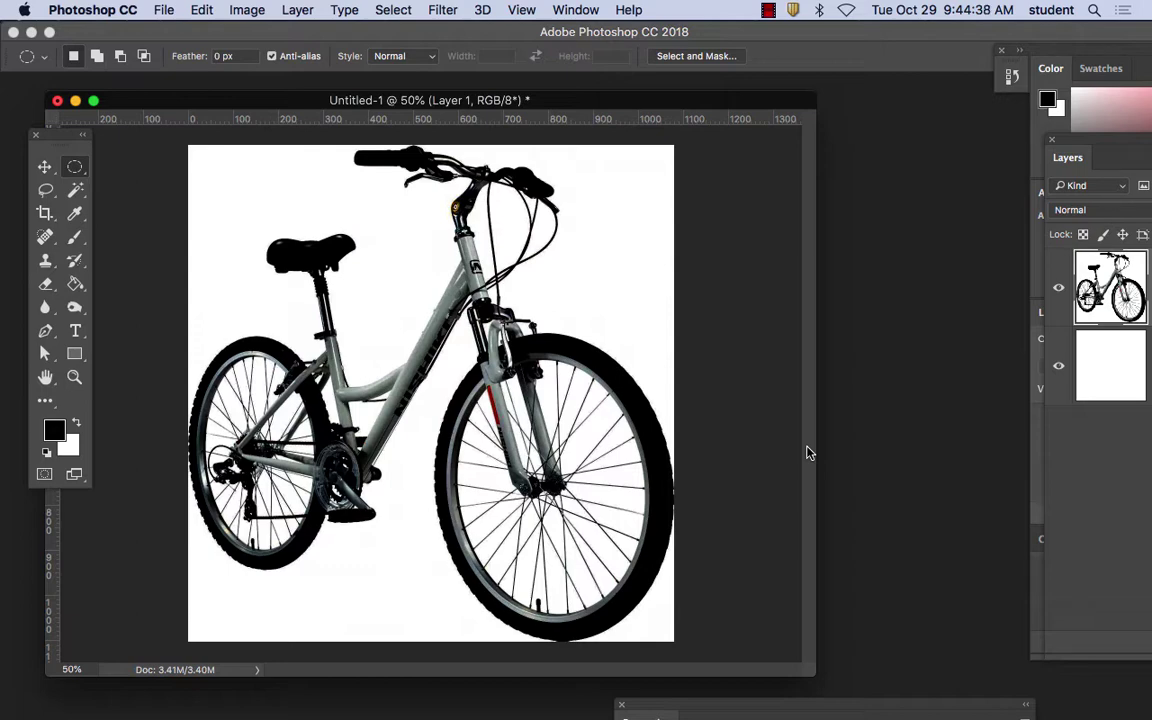
left_click(240, 9)
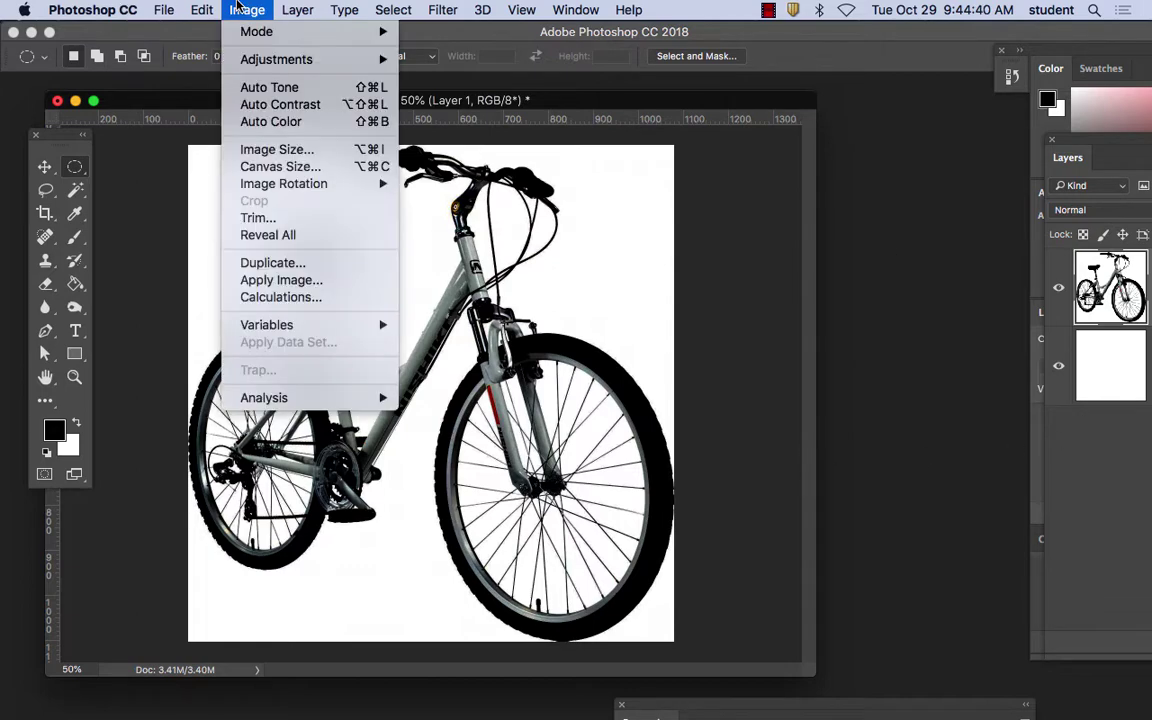
mouse_move(252, 40)
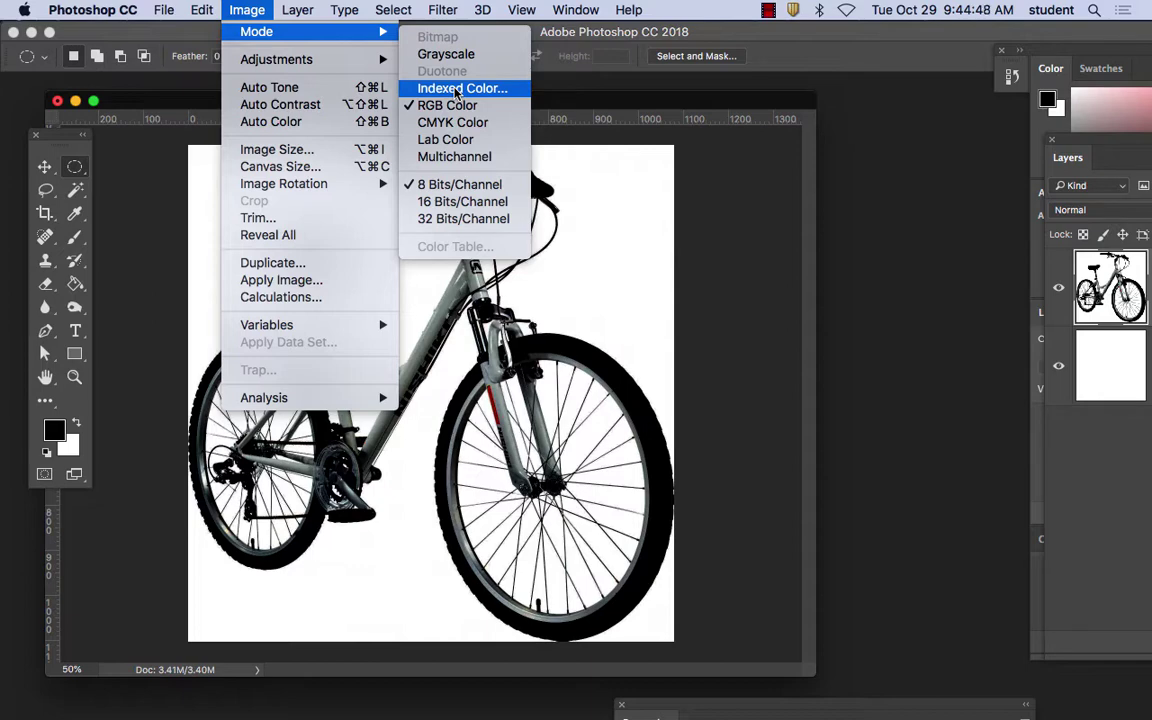
left_click(455, 90)
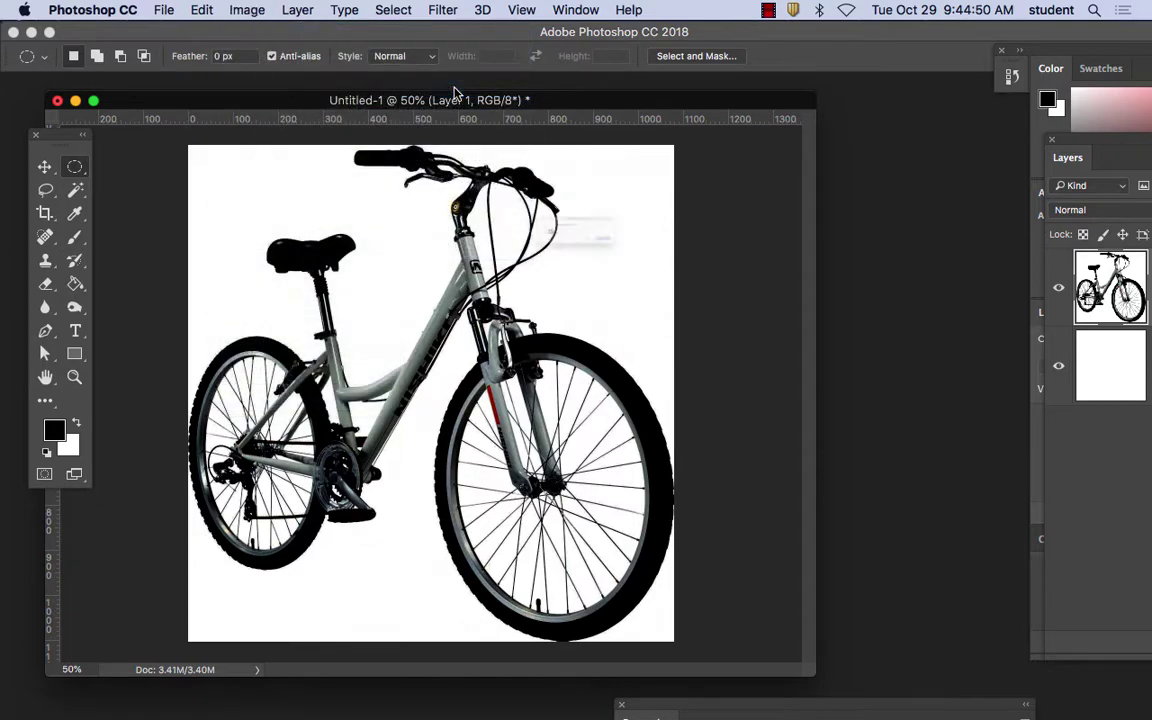
left_click(712, 270)
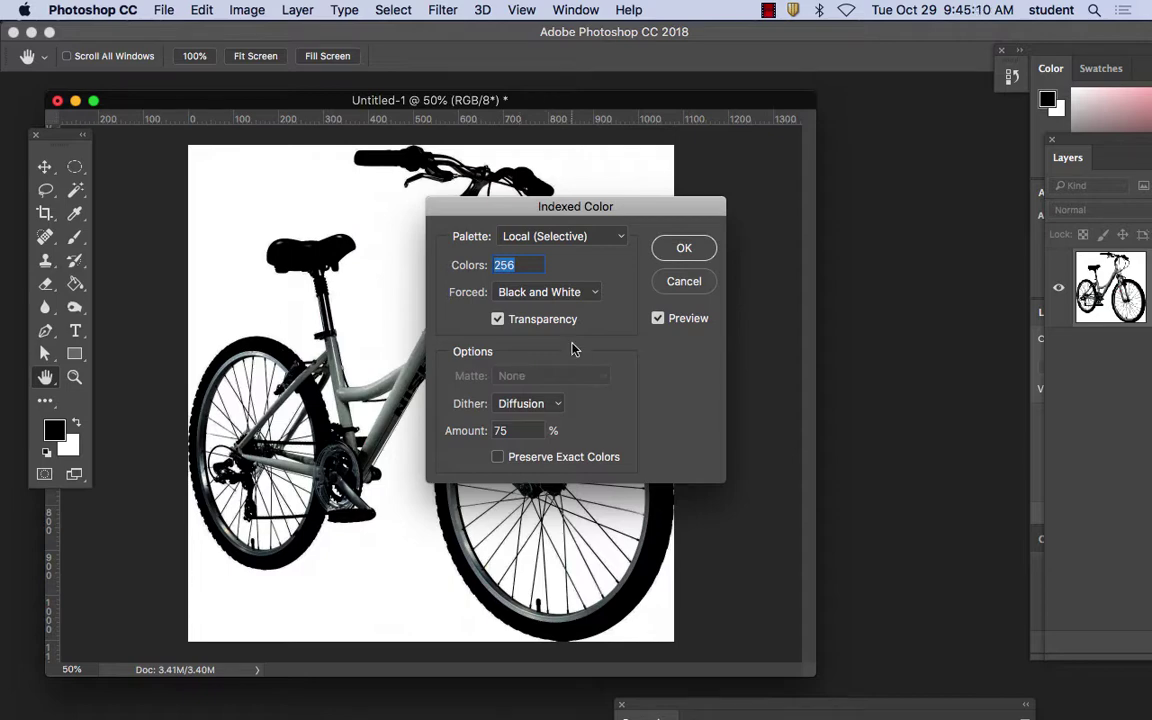
left_click(684, 281)
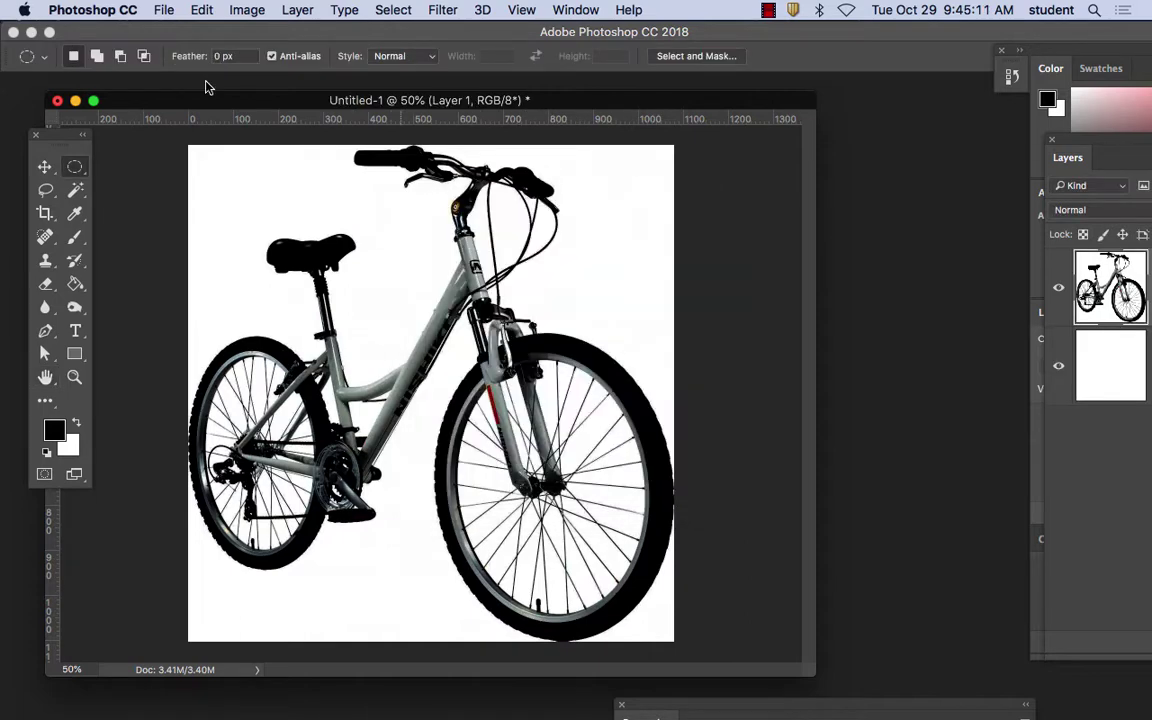
Step: Convert the bike image to Grayscale mode, flattening the layers and discarding the color information
left_click(247, 9)
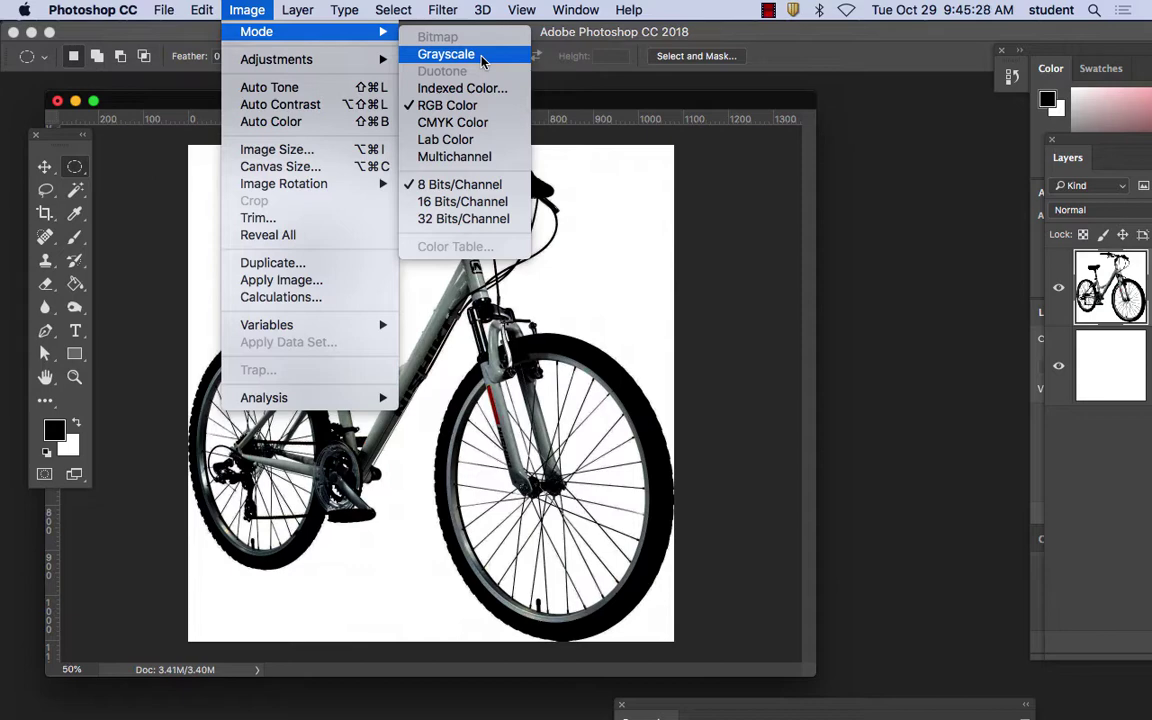
left_click(481, 58)
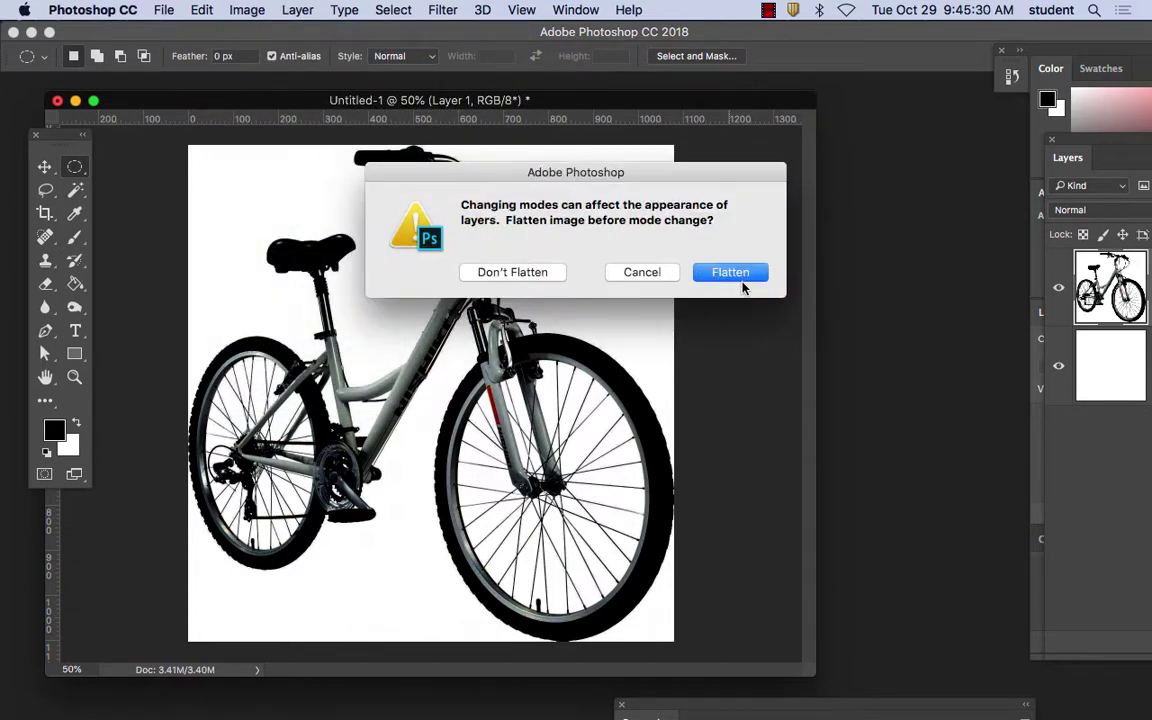
left_click(745, 273)
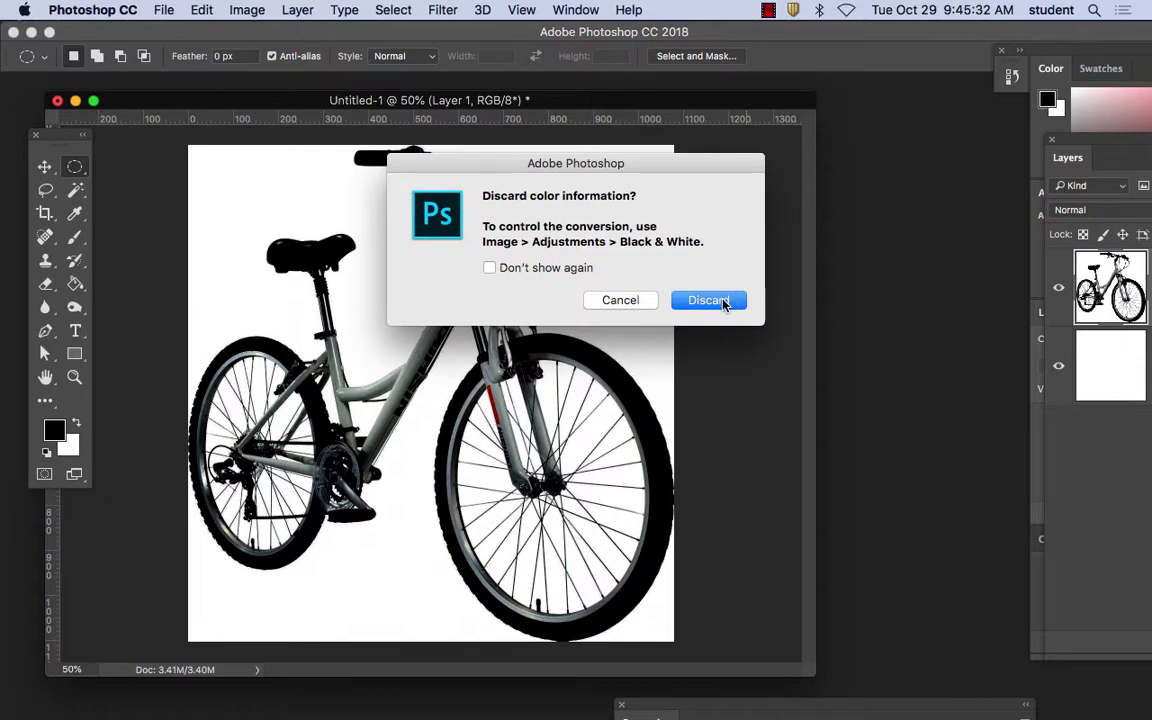
left_click(724, 302)
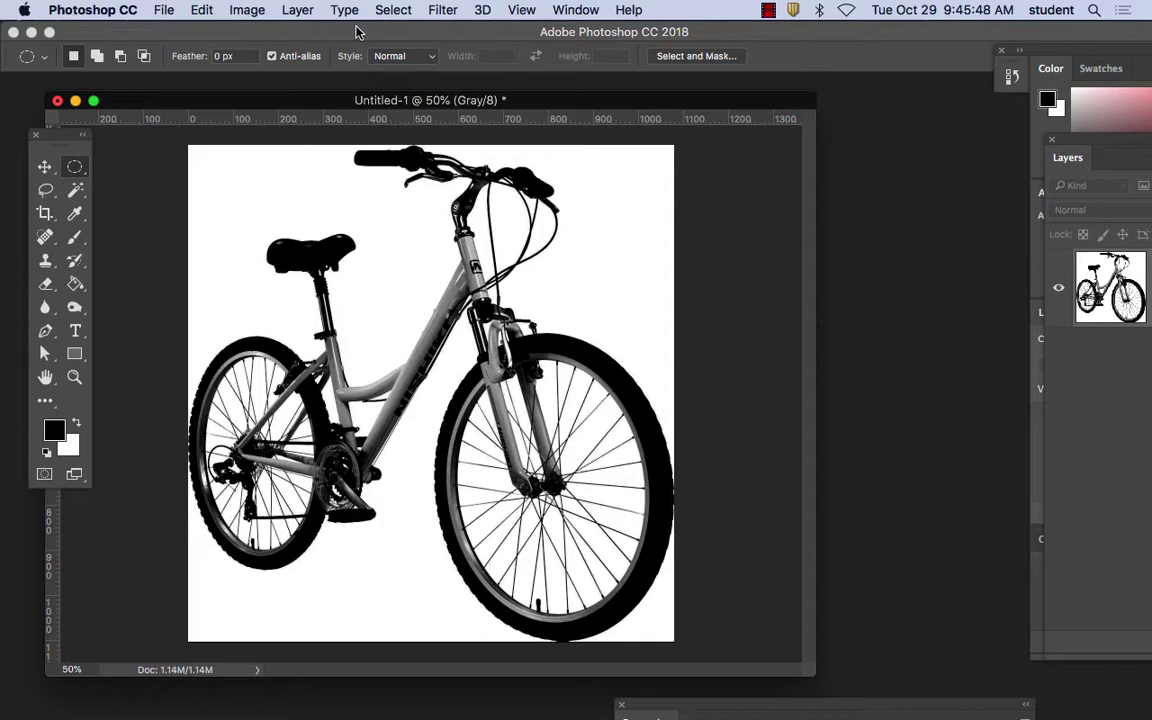
Step: Convert the grayscale bike image to Bitmap mode at 72 pixels/inch output using the 50% Threshold method
left_click(240, 9)
mouse_move(266, 32)
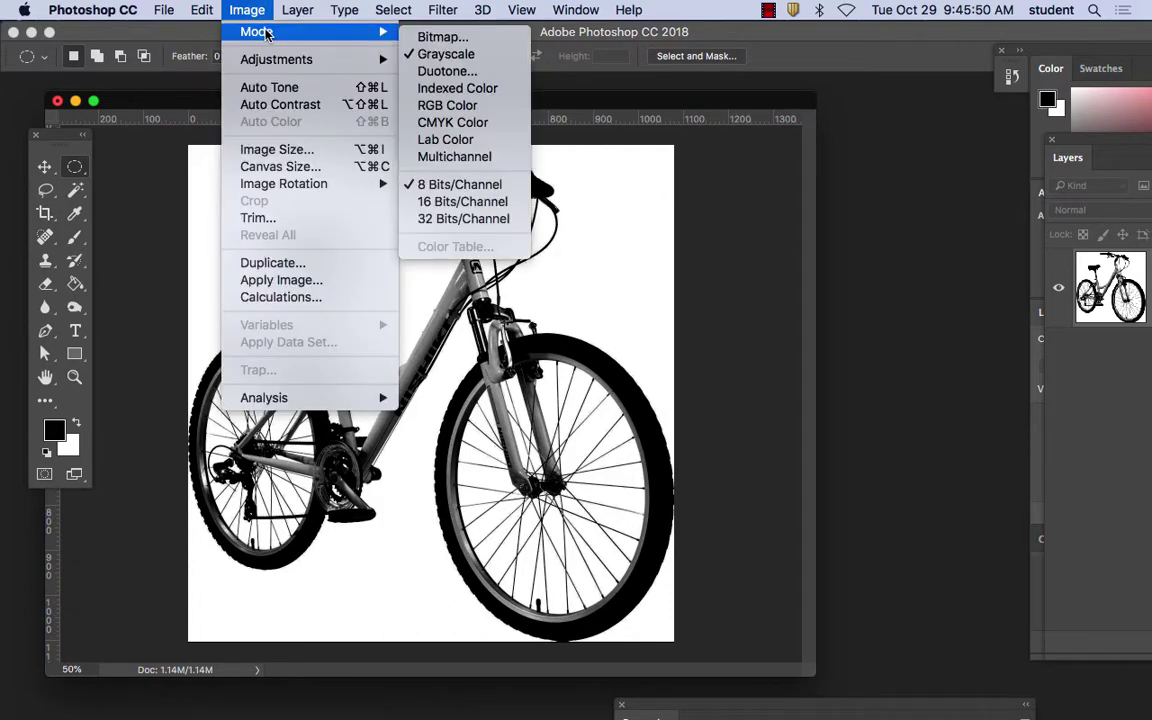
left_click(462, 42)
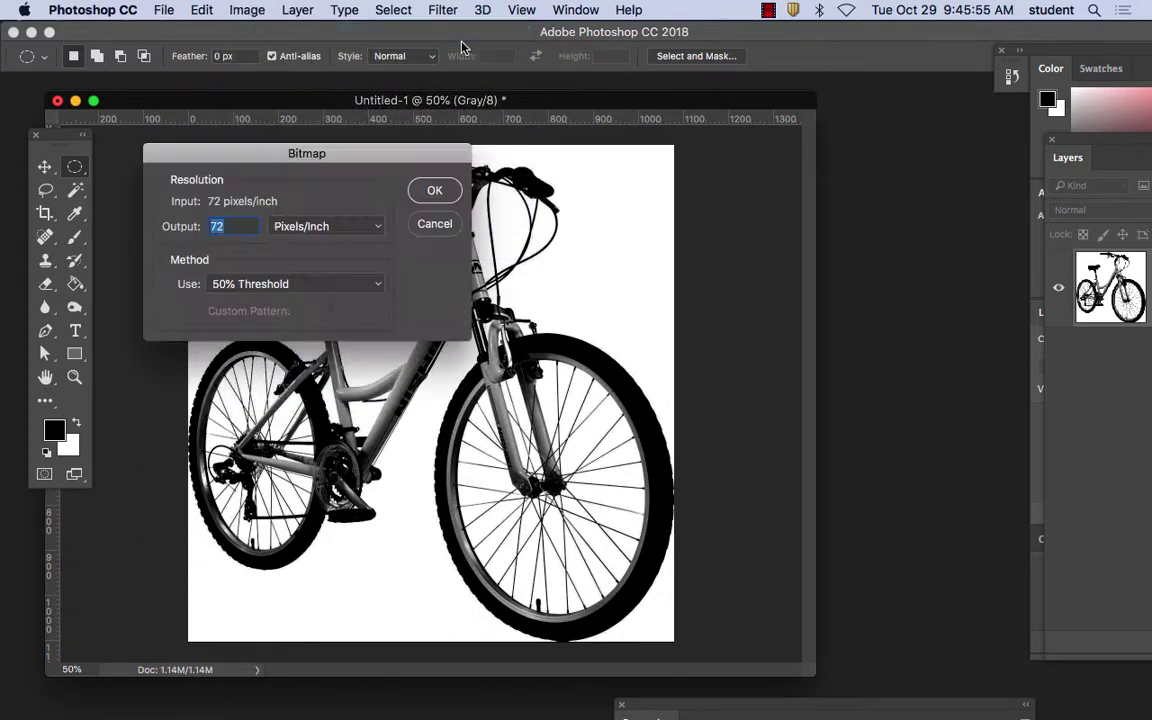
left_click(434, 190)
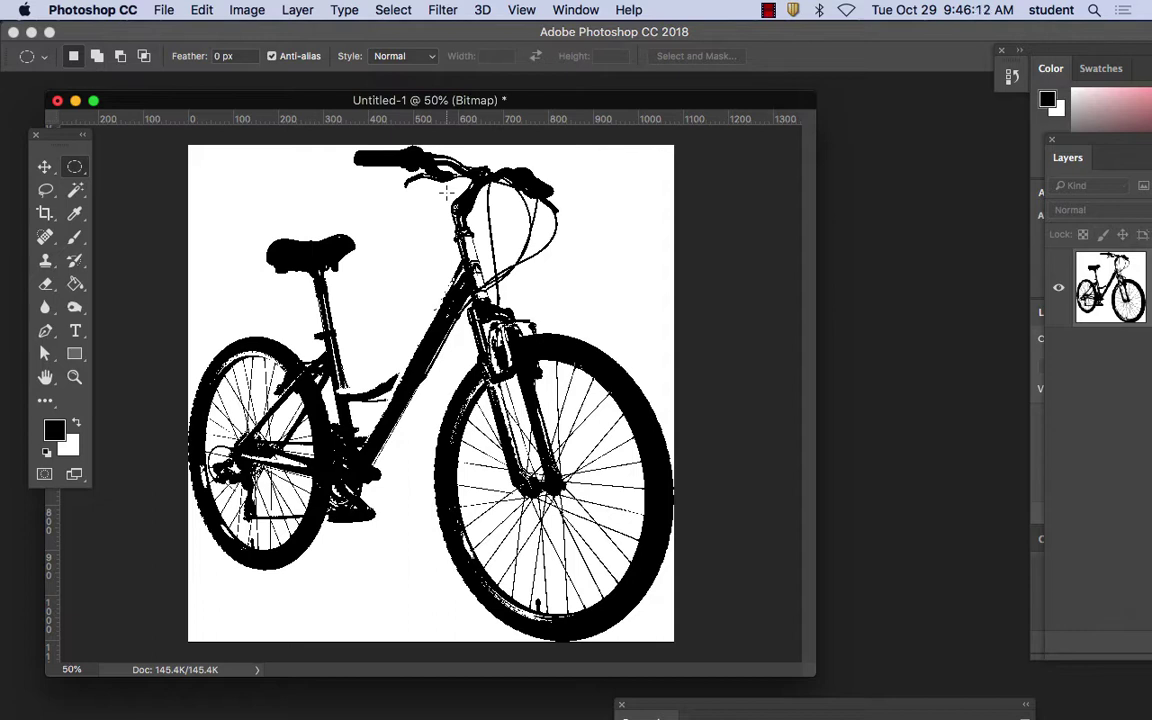
Step: Examine the bitmap bike's hard pixel edges up close at 400%, and return to a view of the whole image
left_click(246, 10)
mouse_move(256, 31)
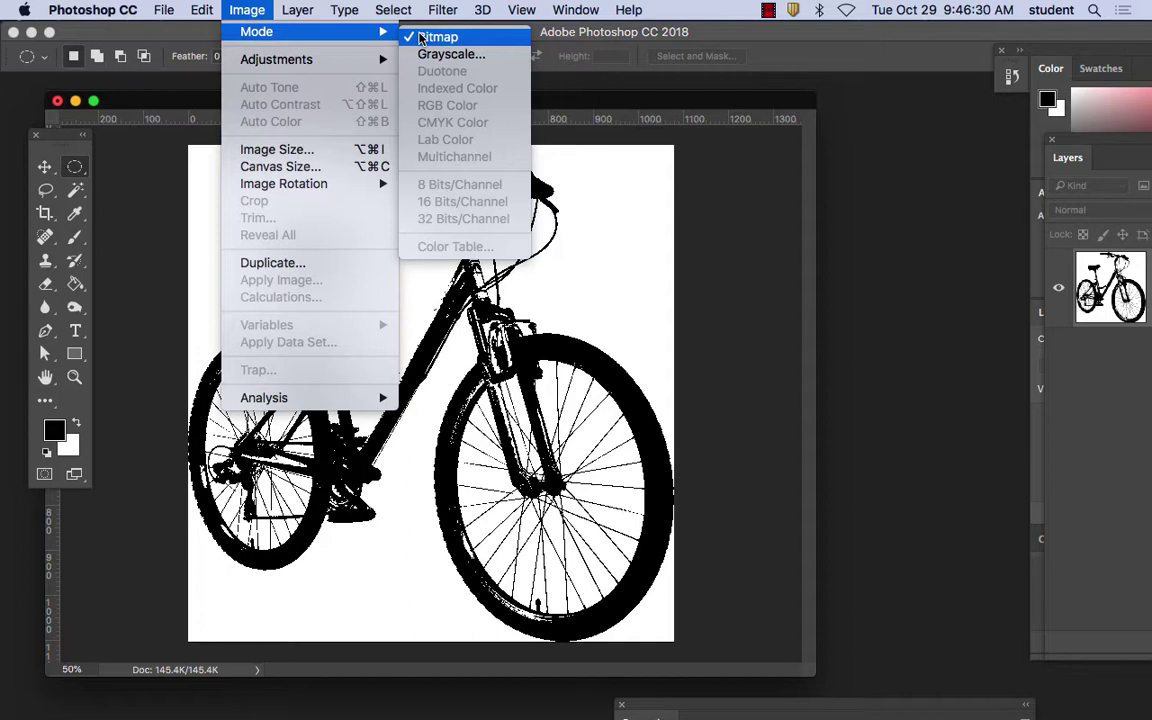
left_click(680, 170)
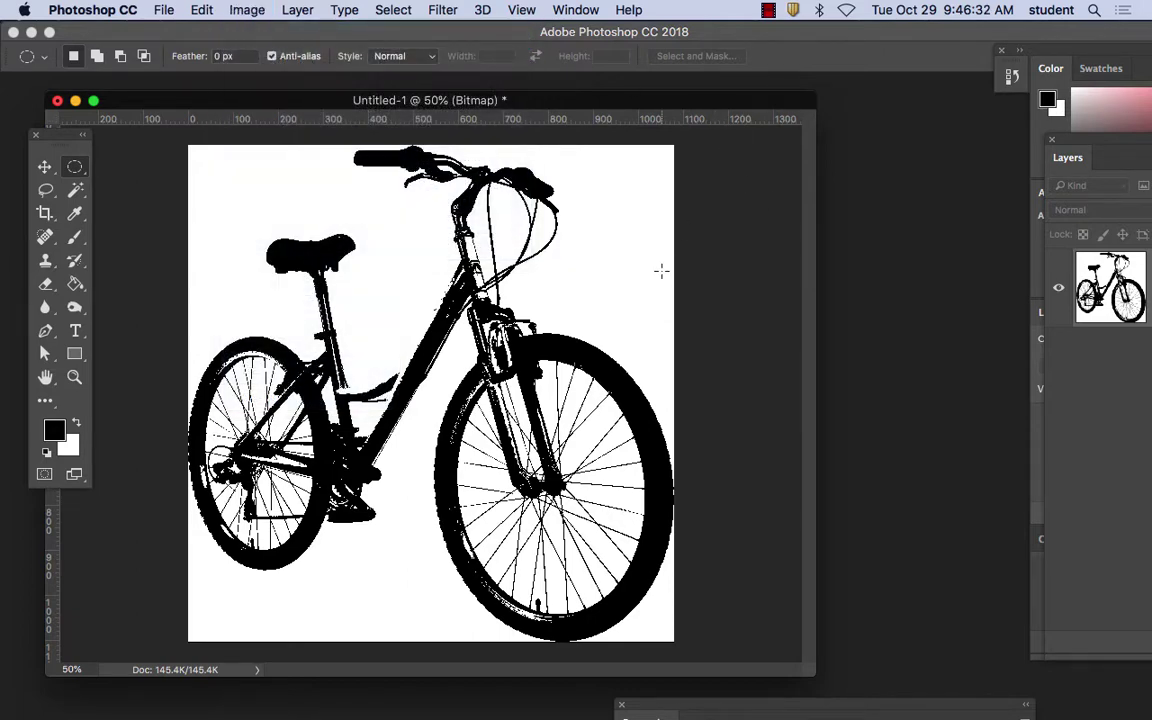
key("super+equal")
key("super+equal")
key("super+equal")
key("super+equal")
key("super+equal")
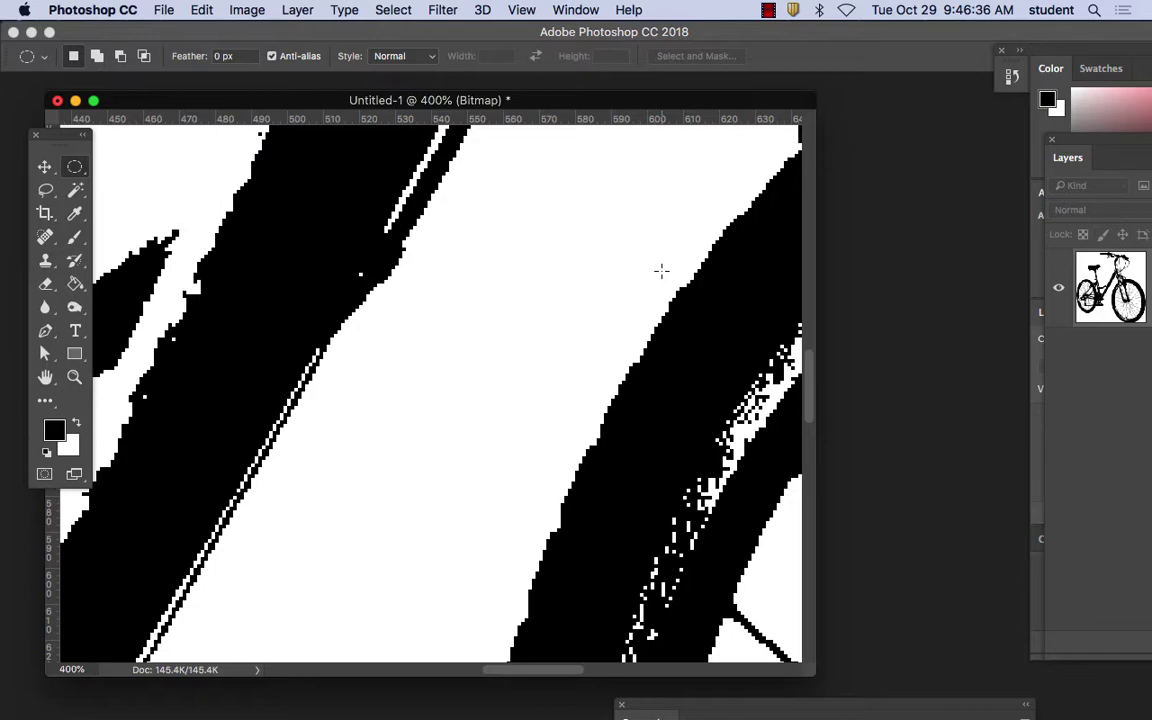
key("super+minus")
key("super+minus")
key("super+minus")
key("super+minus")
key("super+minus")
key("super+minus")
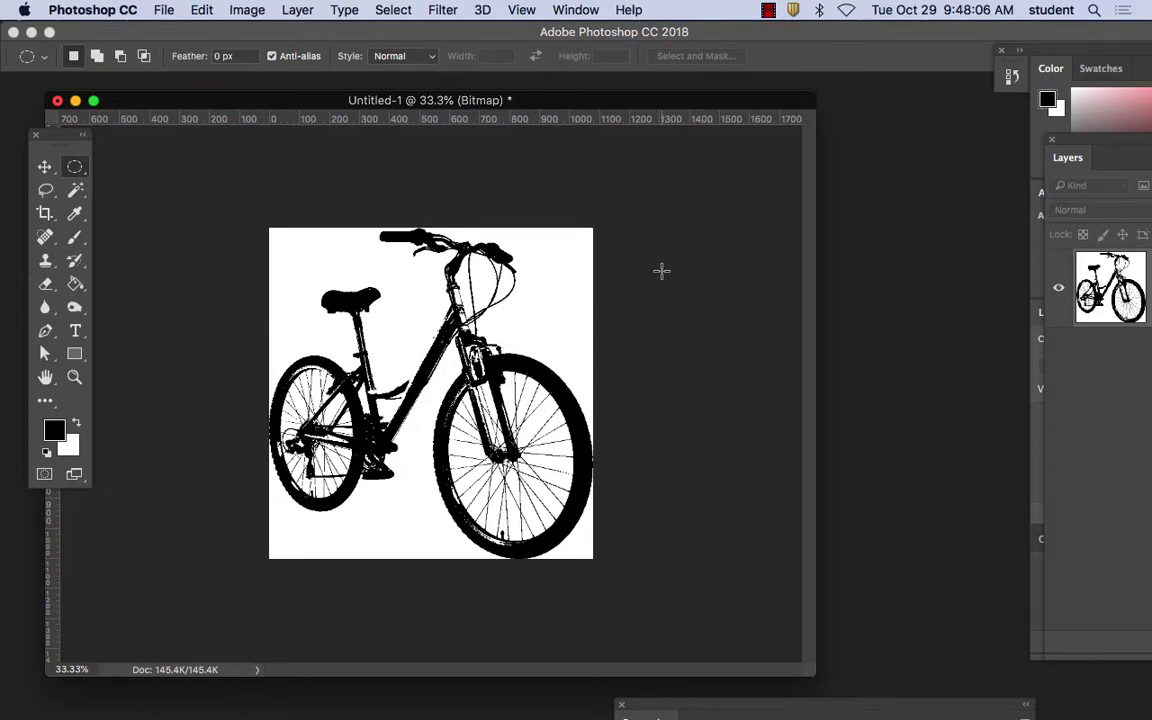
Step: Select and copy the entire bitmap bike image, and switch to Illustrator
key("super+a")
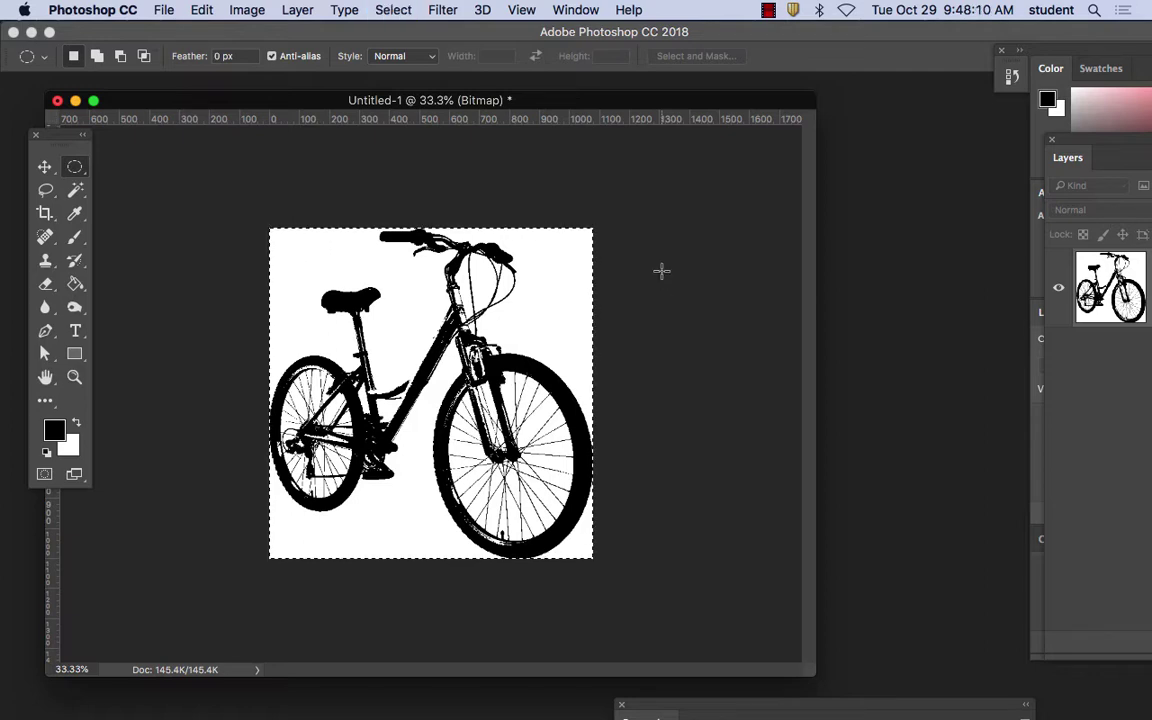
key("super+c")
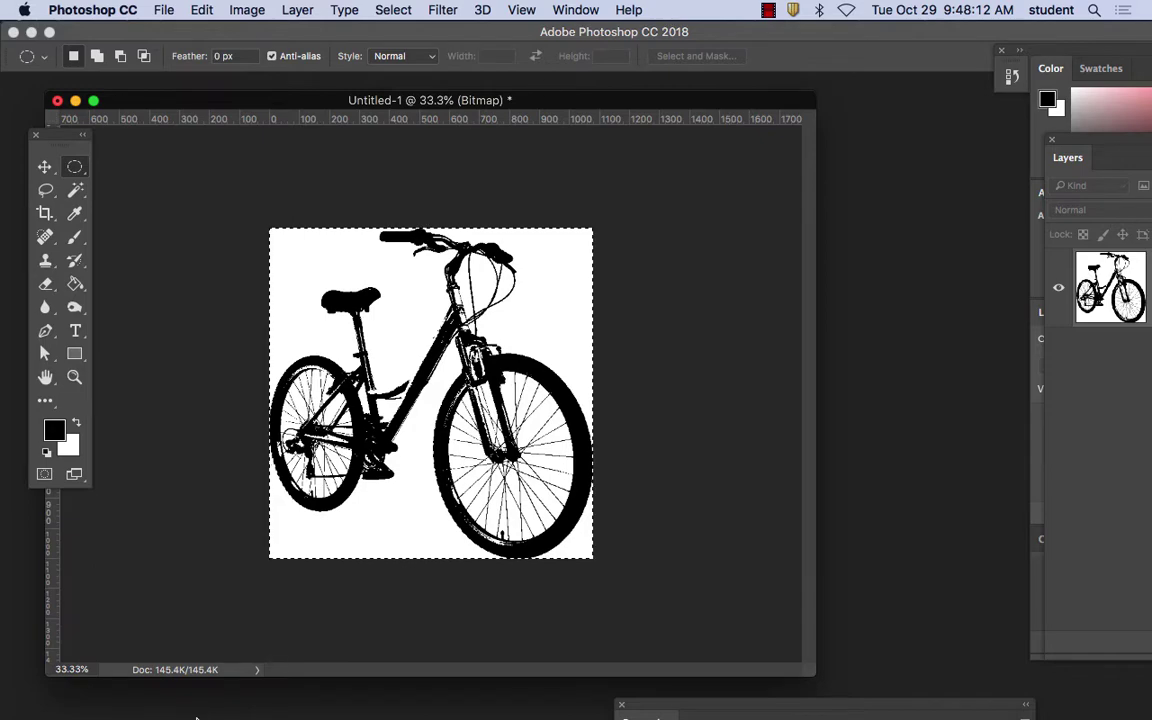
left_click(522, 689)
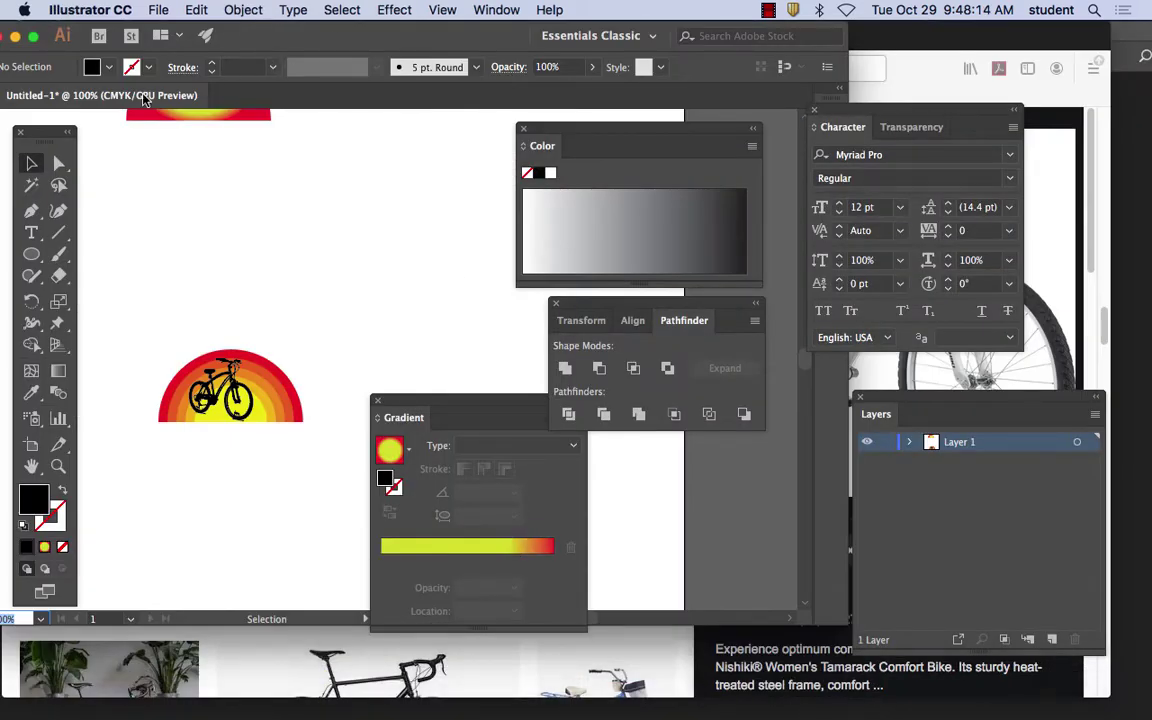
left_click_drag(143, 100, 787, 689)
left_click(158, 9)
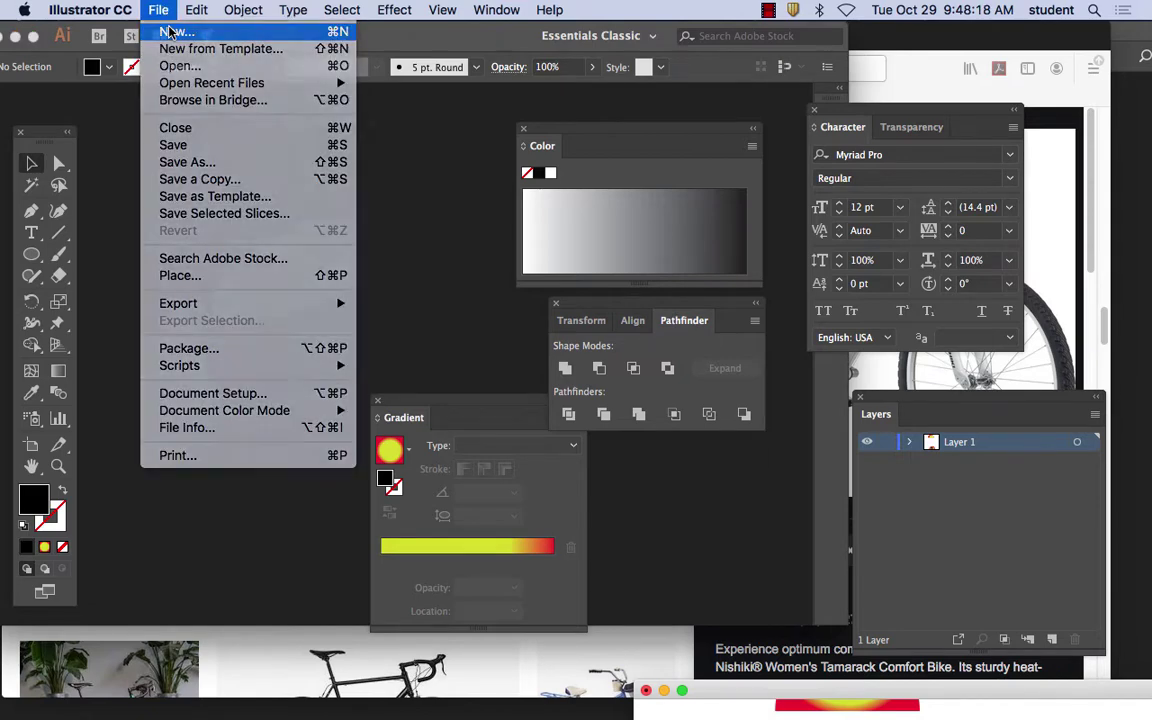
left_click(172, 32)
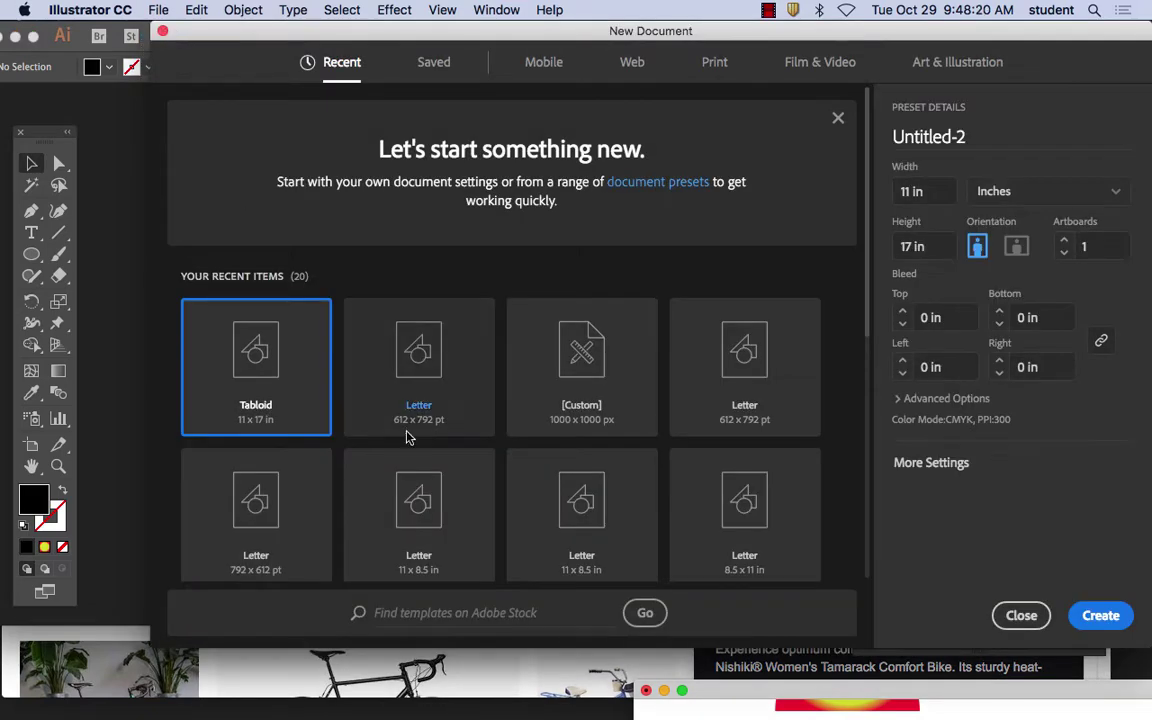
left_click(1100, 615)
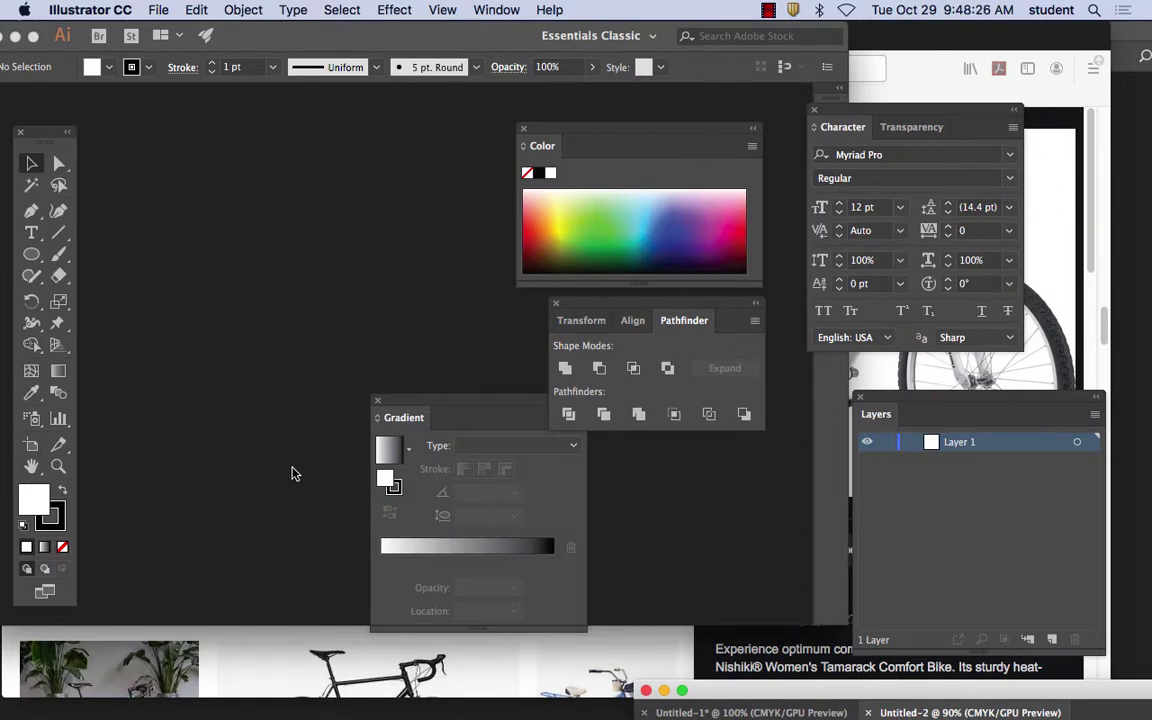
mouse_move(462, 29)
left_mouse_down()
mouse_move(592, 75)
mouse_move(932, 103)
mouse_move(477, 29)
left_mouse_up()
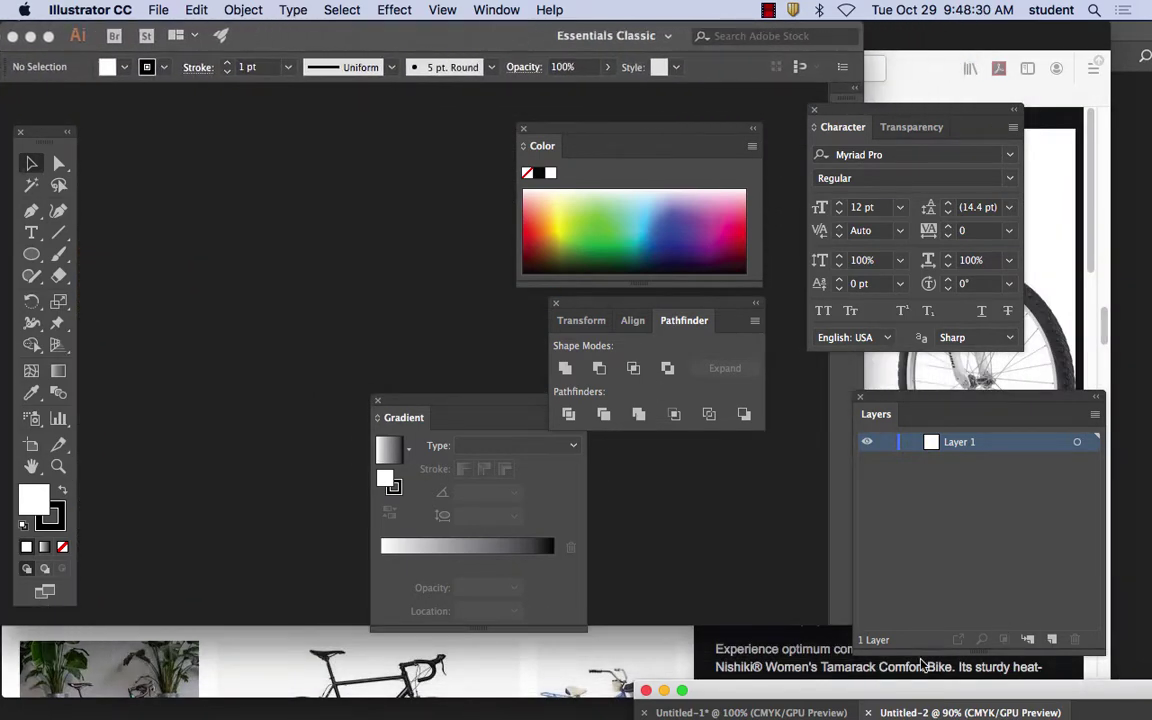
left_click_drag(845, 713, 3, 85)
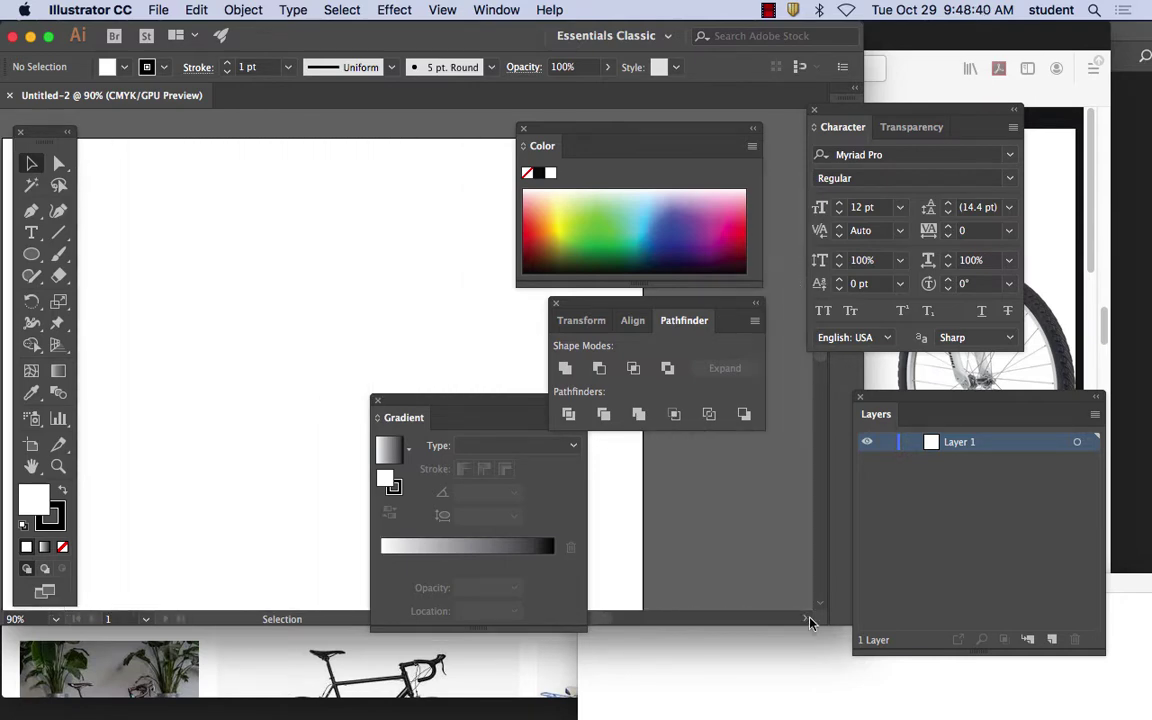
left_click_drag(150, 95, 152, 100)
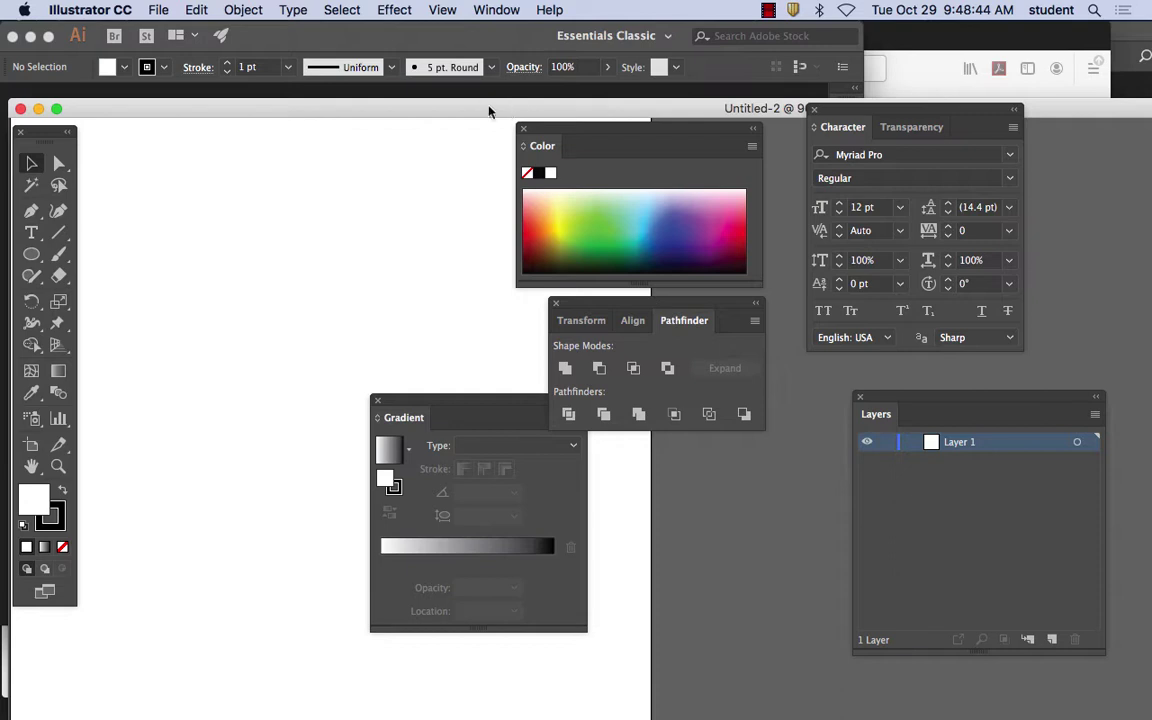
left_click_drag(489, 111, 690, 128)
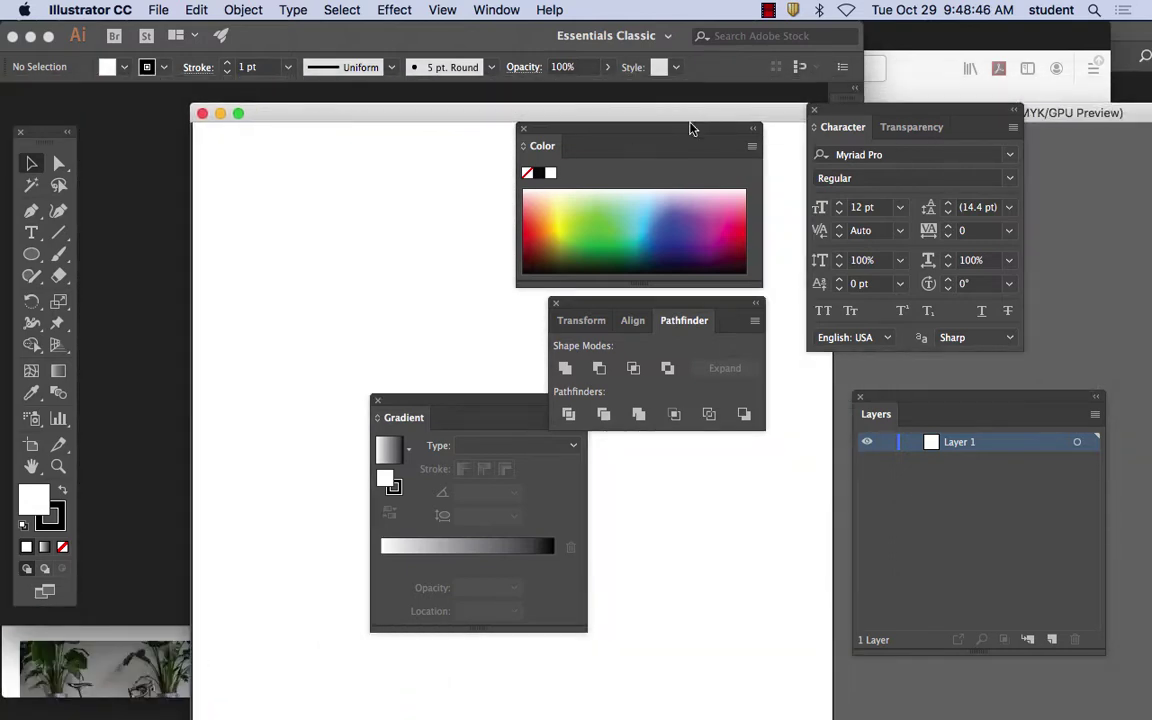
left_click(202, 113)
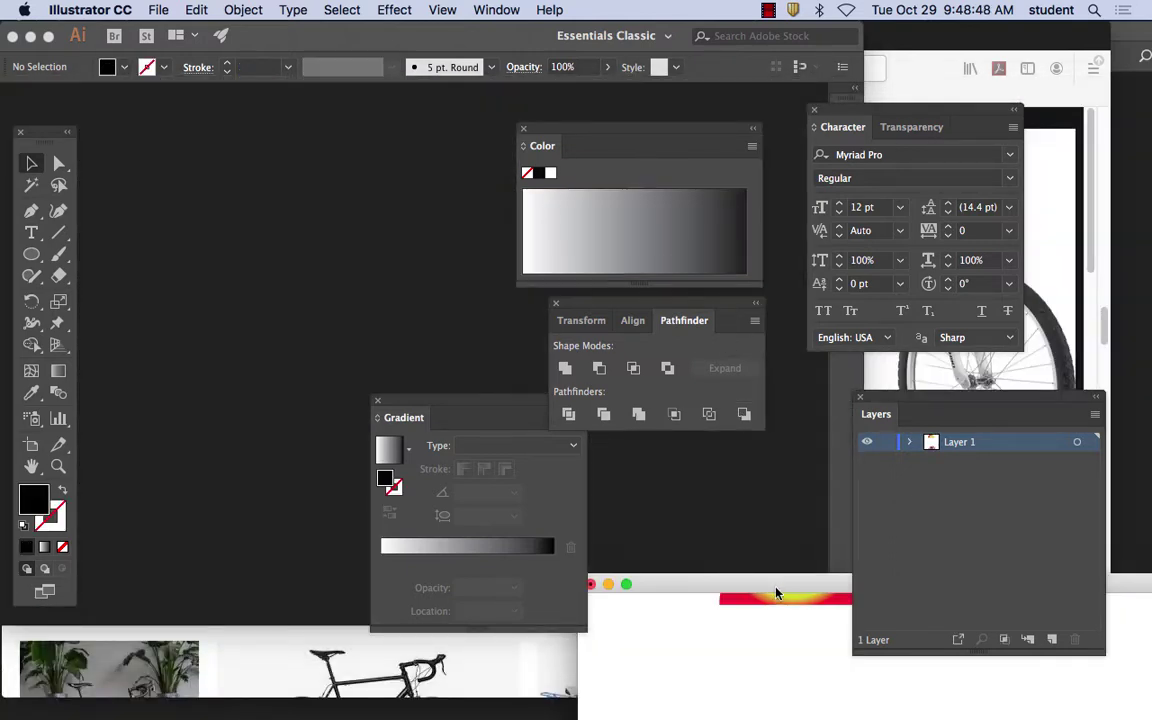
Step: Close the old Untitled-1 document with the bike artwork without saving its changes
left_click_drag(776, 594, 820, 553)
left_click(634, 545)
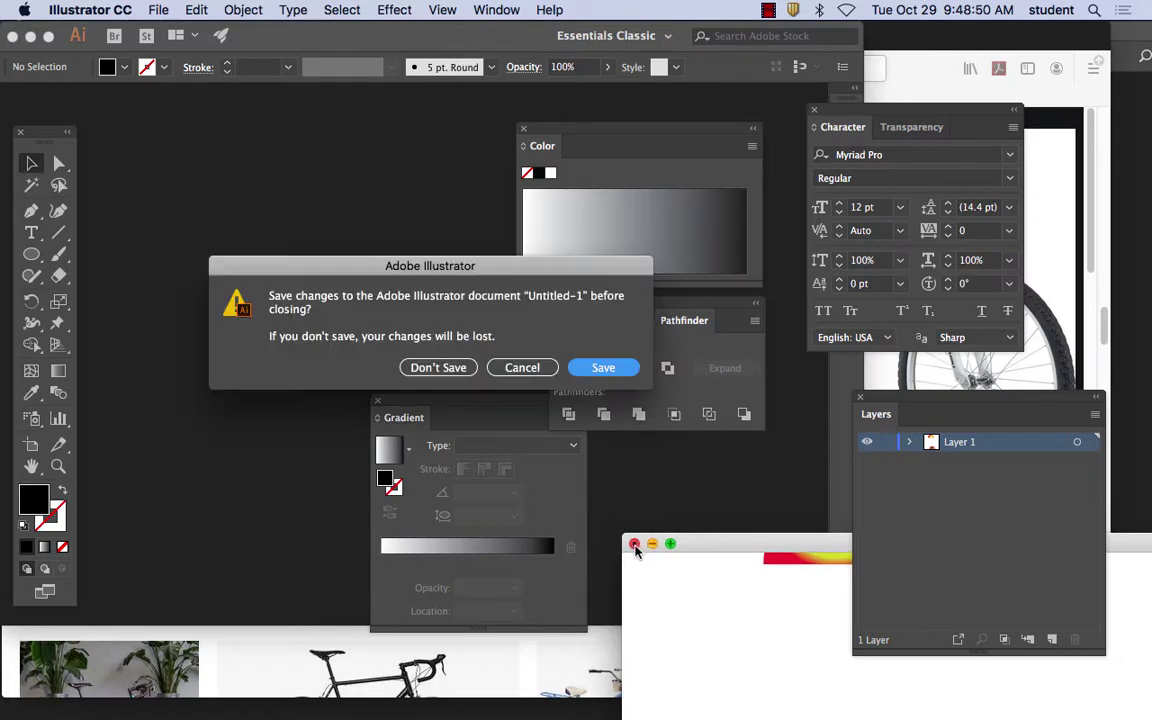
left_click(426, 369)
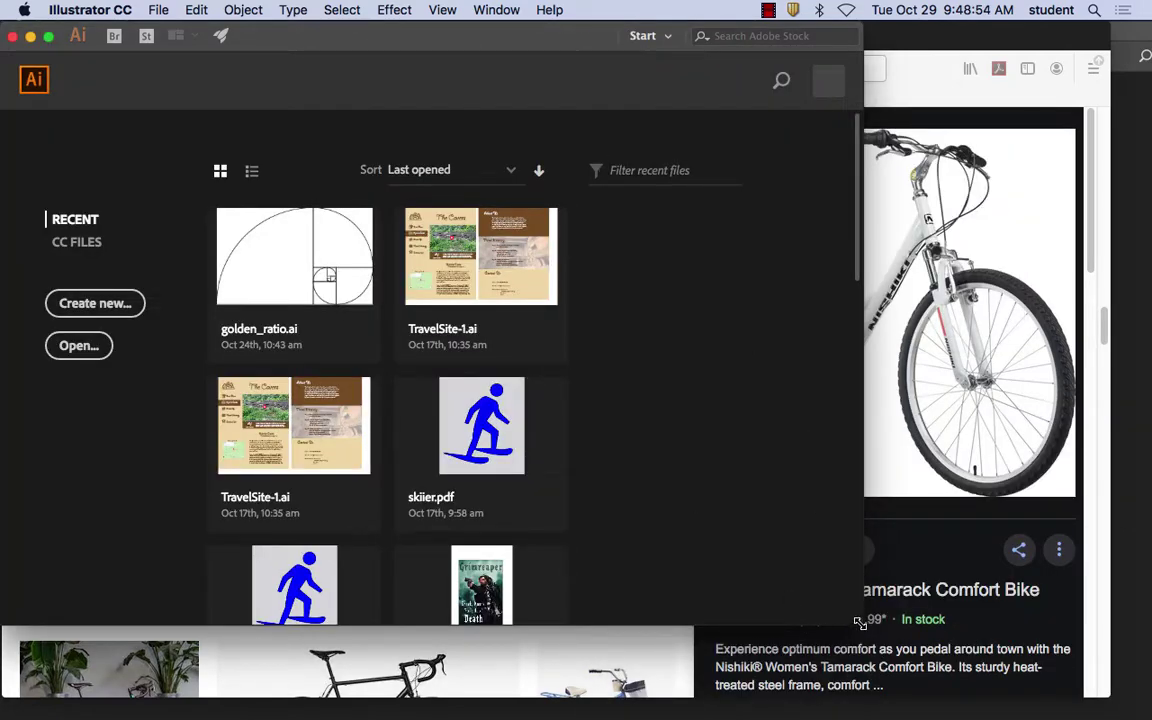
Step: Widen the application window and create a portrait 11 x 17 in CMYK document from the Tabloid preset
left_click_drag(860, 622, 1036, 620)
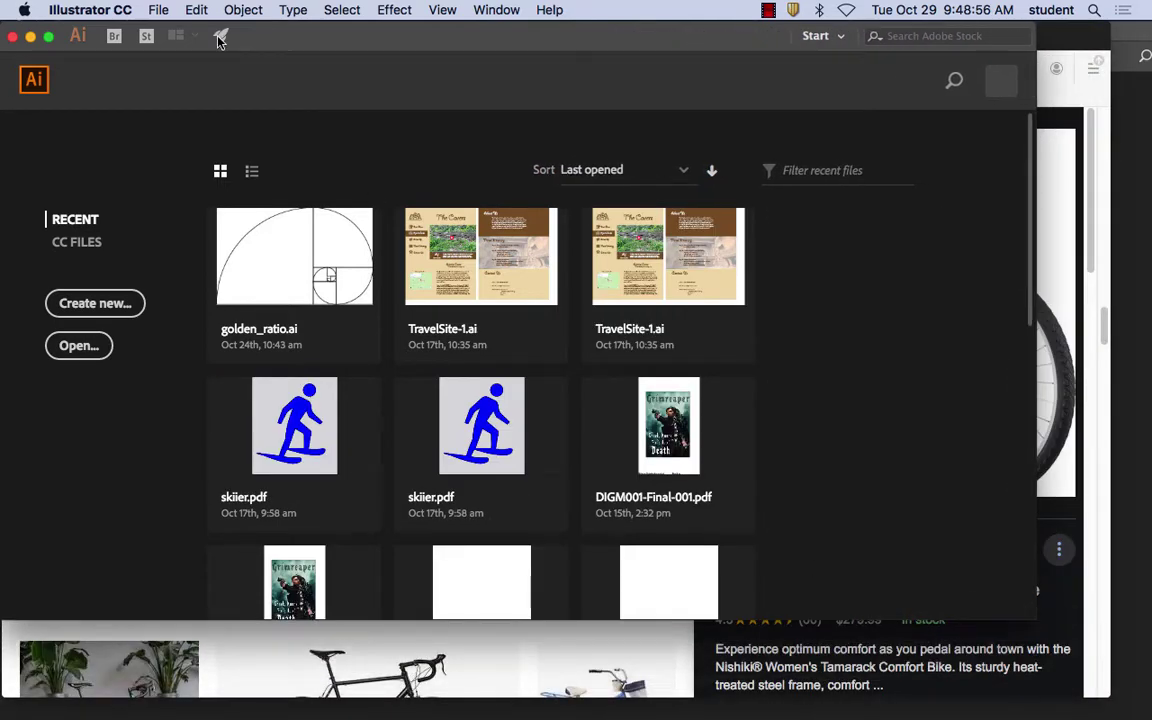
left_click(157, 10)
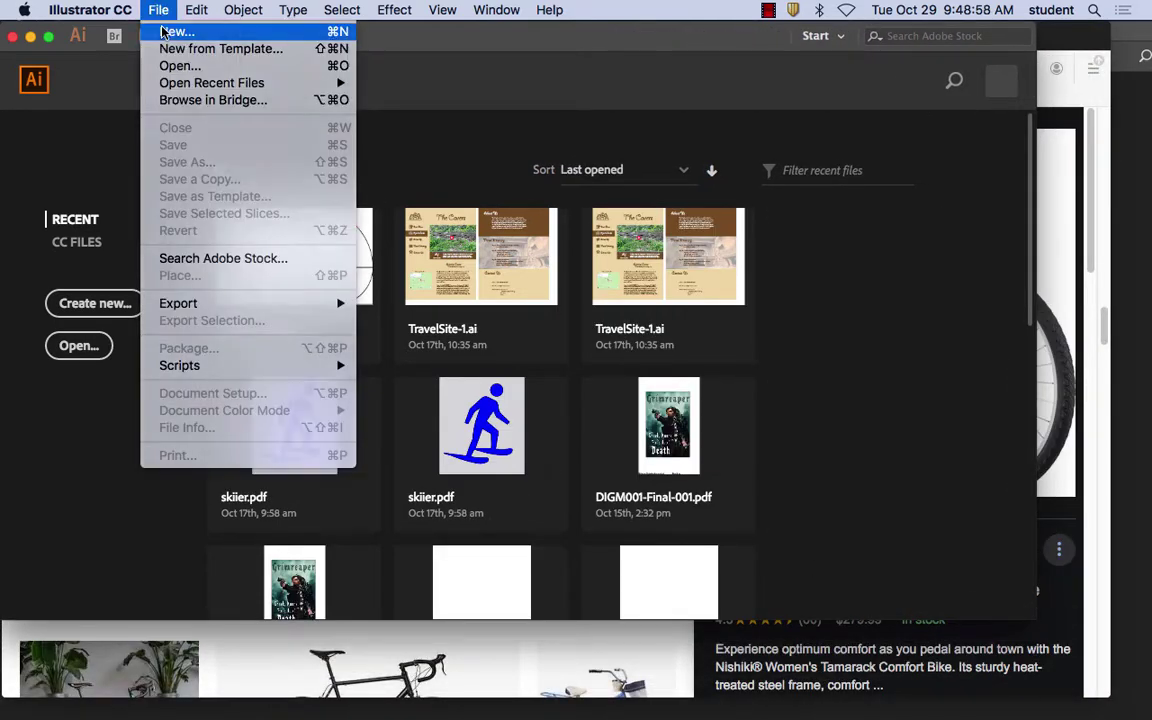
left_click(165, 32)
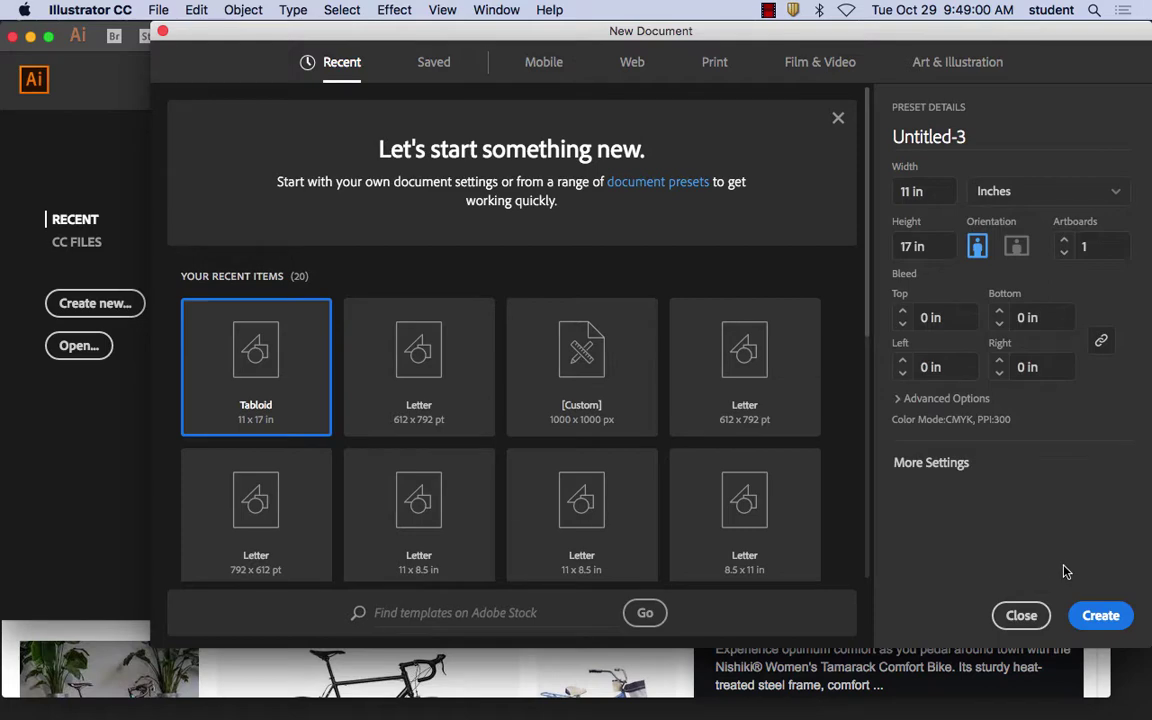
left_click(1100, 615)
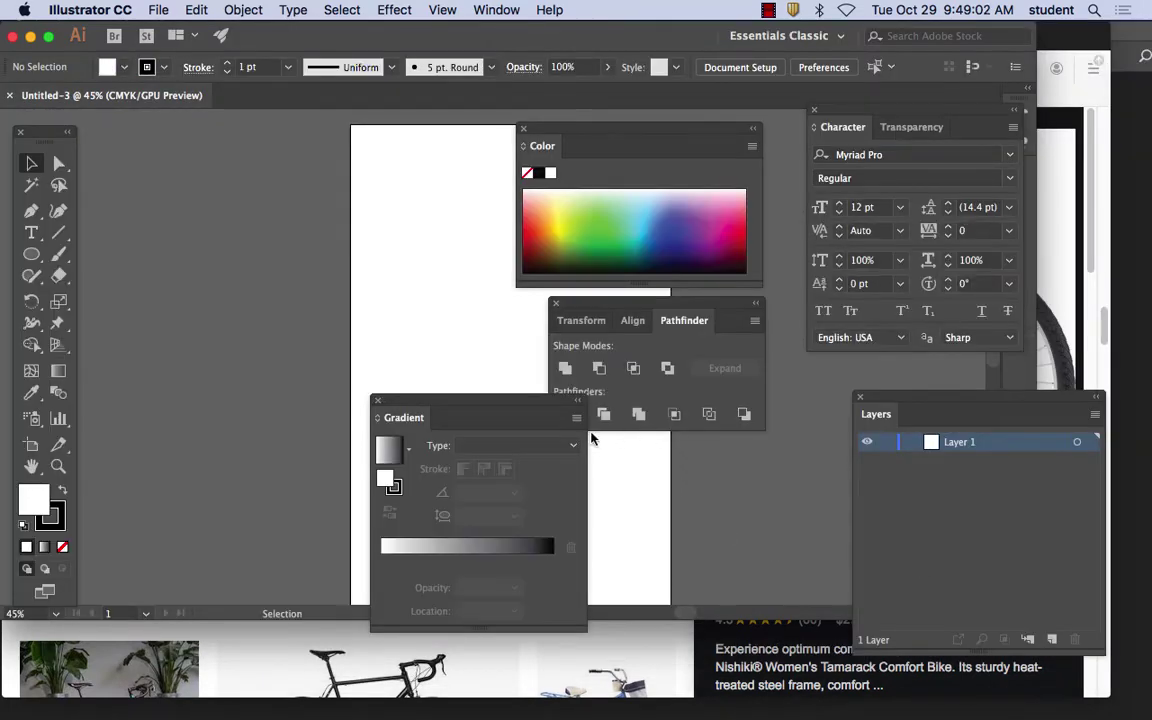
Step: Enlarge the application window so the whole artboard fits, moving the Layers panel aside to reach the window's corner
left_click_drag(132, 95, 160, 118)
left_click_drag(865, 395, 1065, 485)
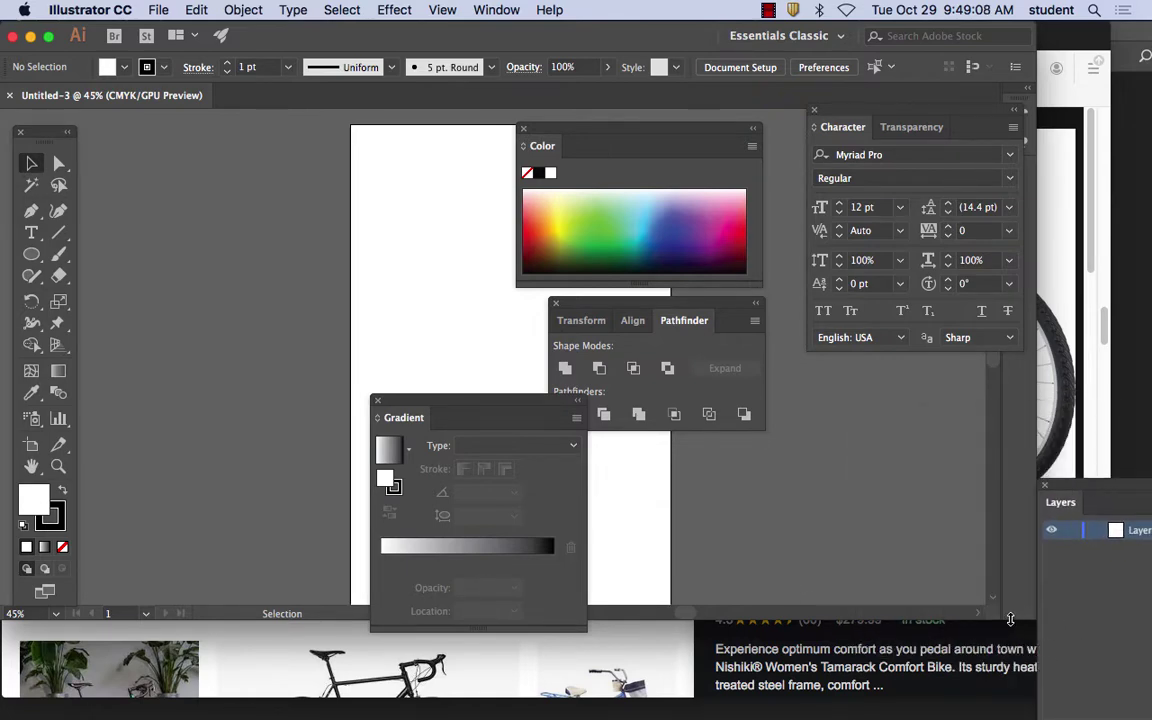
left_click_drag(997, 619, 1037, 660)
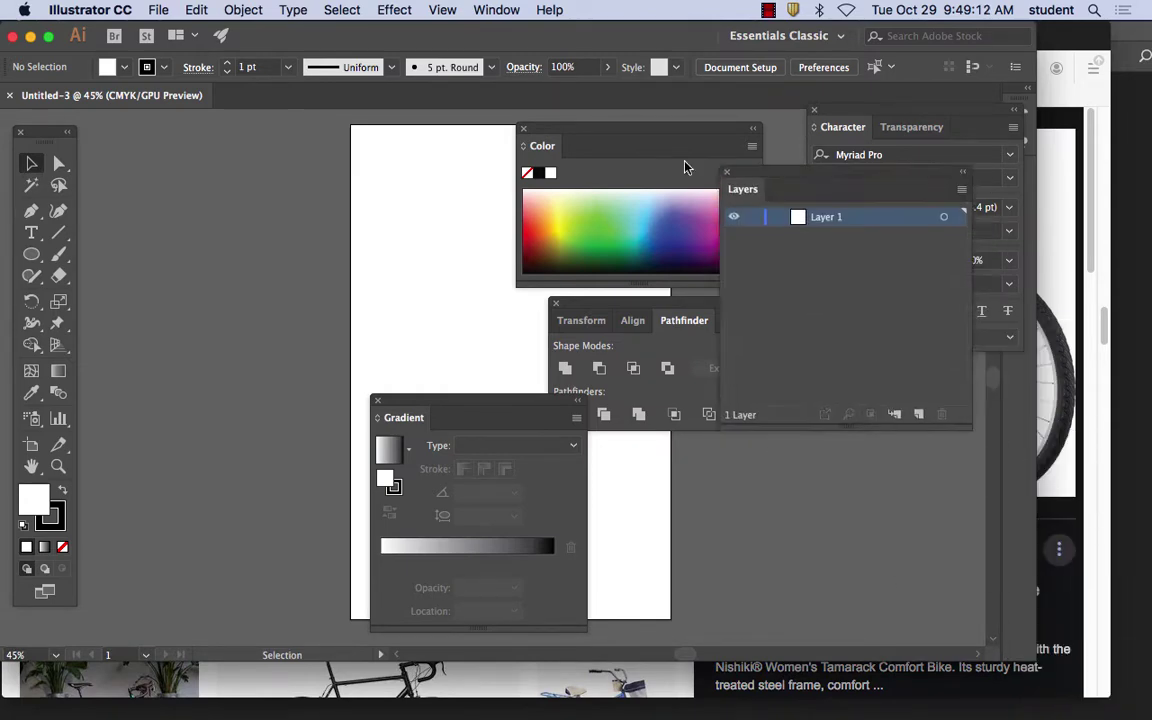
left_click_drag(1027, 660, 1098, 686)
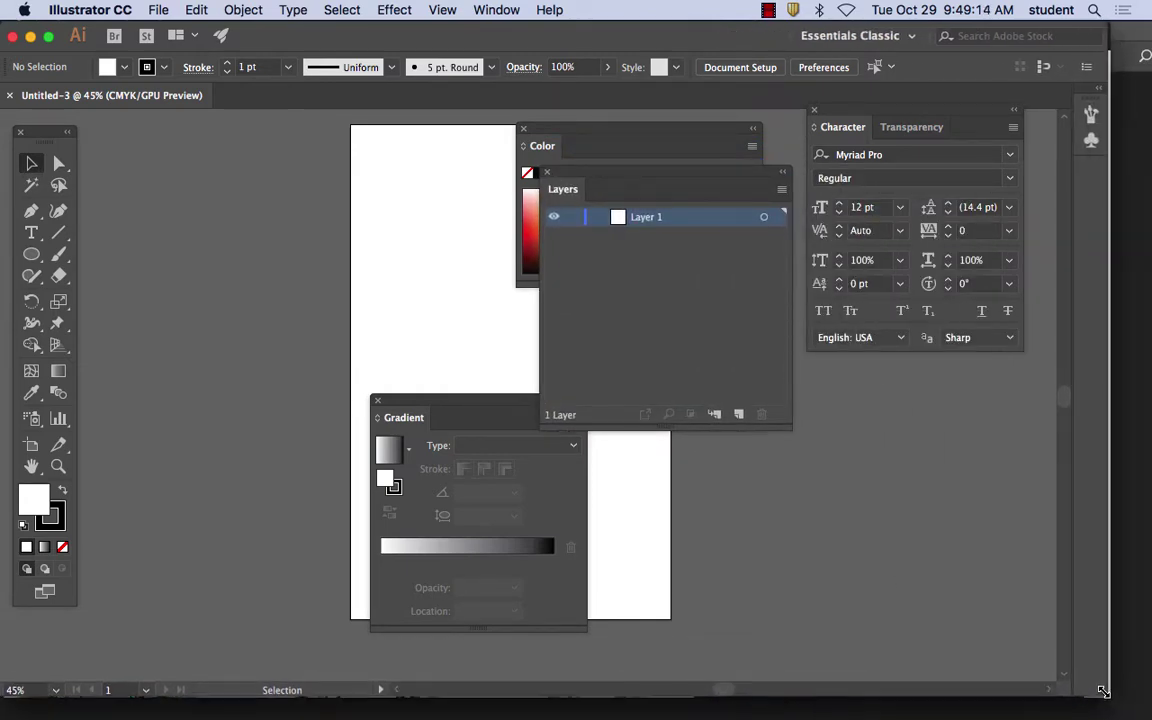
Step: Paste the copied bitmap bike into the document and move the Color, Layers, Gradient and Pathfinder panels clear of it
left_click_drag(420, 255, 200, 265)
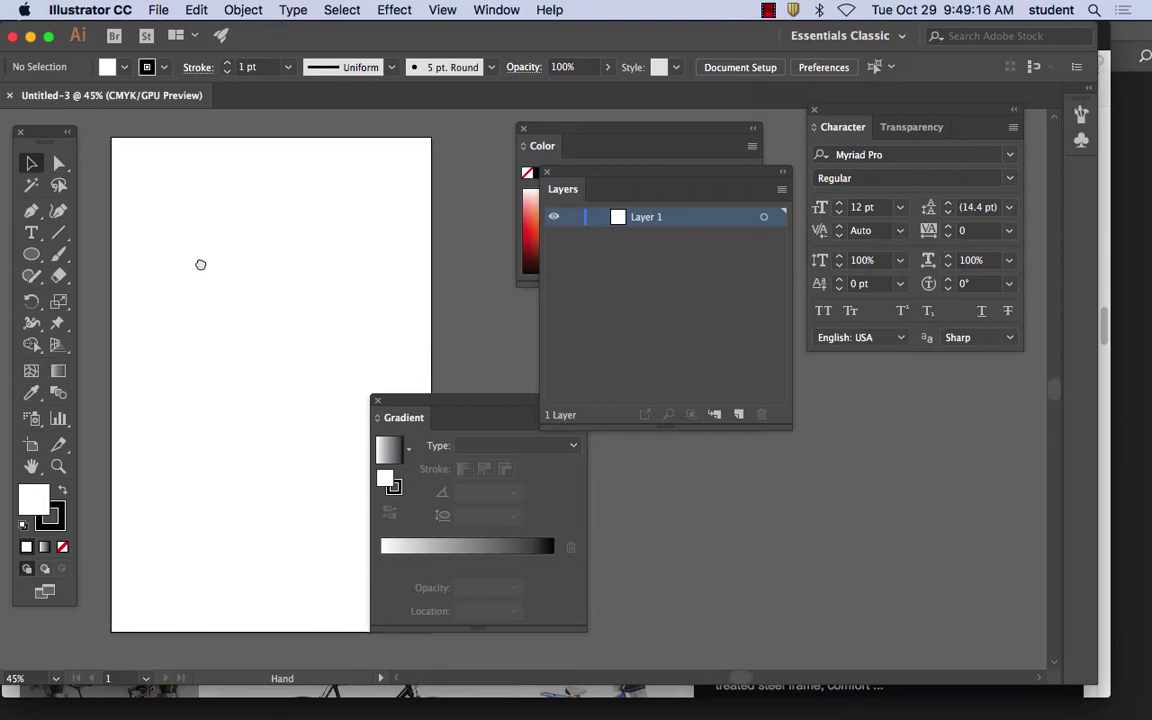
key("super+v")
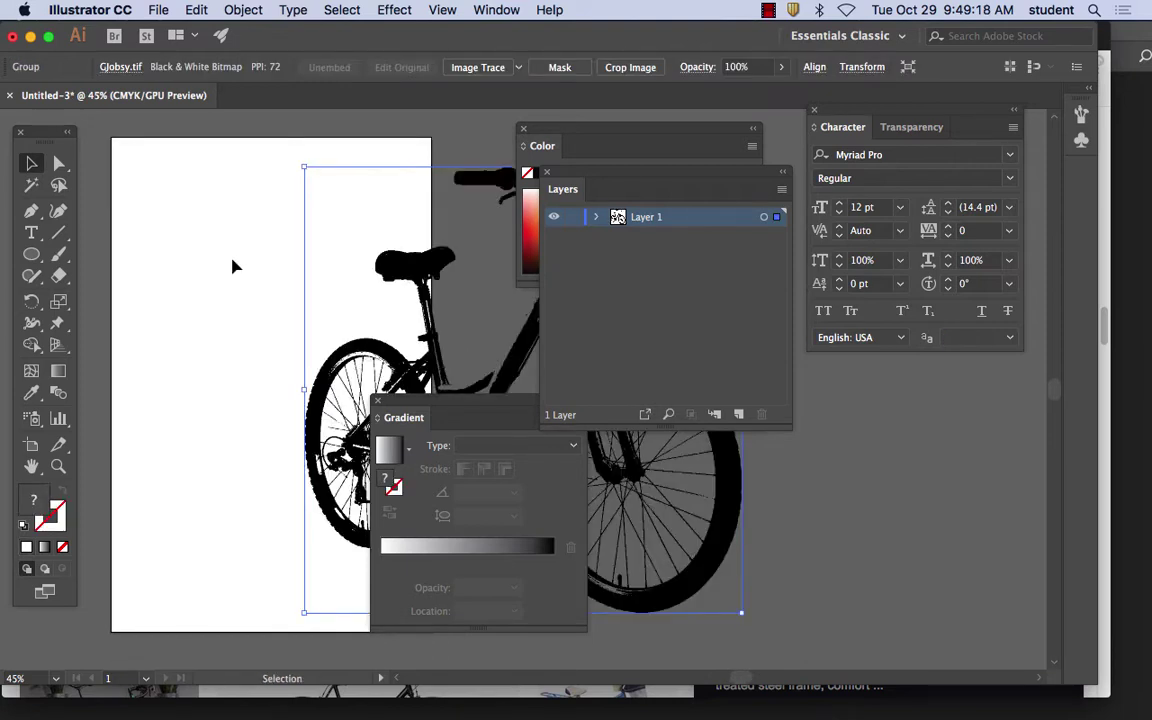
left_click_drag(567, 130, 895, 375)
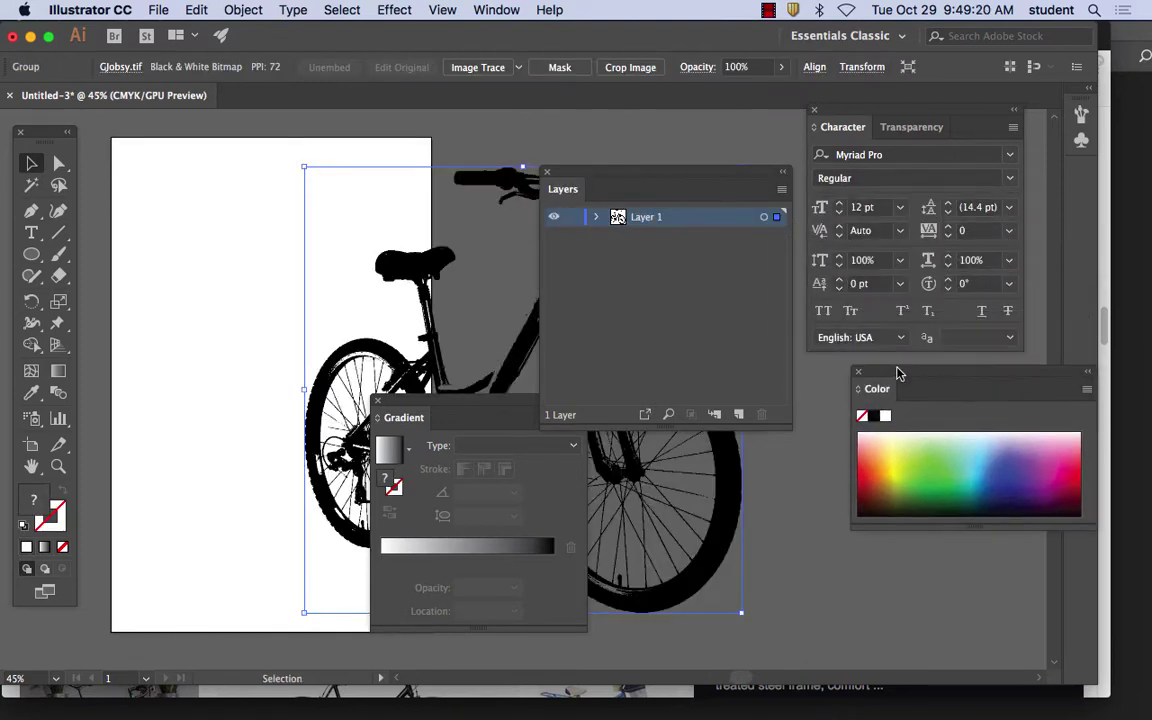
left_click_drag(618, 176, 861, 181)
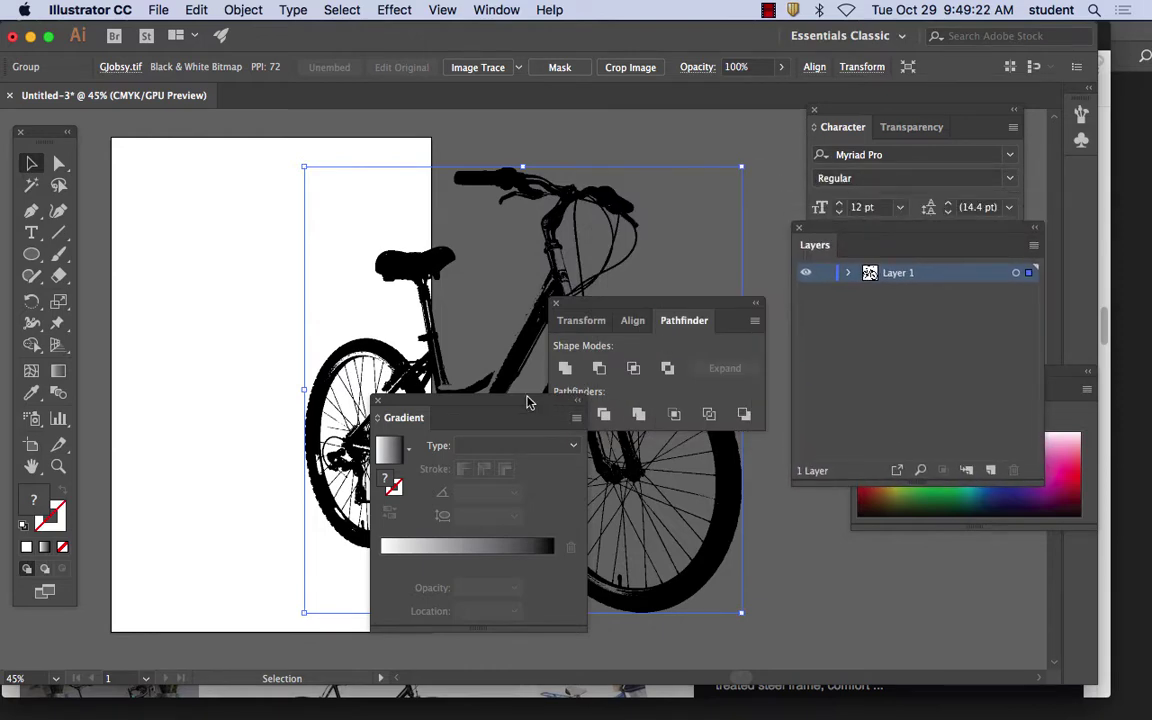
left_click_drag(506, 407, 928, 531)
left_click_drag(640, 305, 896, 314)
Step: Scale the pasted bike proportionally to about half its size and position it near the centre of the artboard
left_click_drag(742, 170, 586, 325)
left_click_drag(557, 377, 398, 332)
left_click_drag(425, 277, 367, 340)
left_click_drag(284, 417, 306, 328)
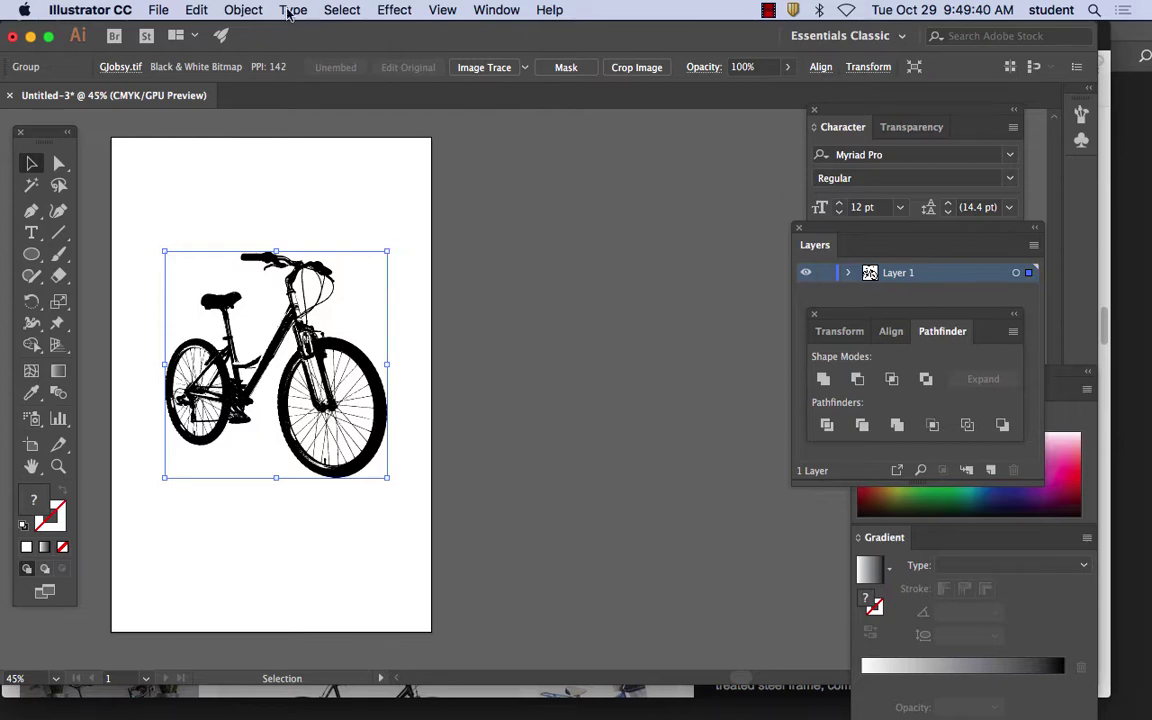
Step: Display the Image Trace settings for the selected bike bitmap
left_click(246, 9)
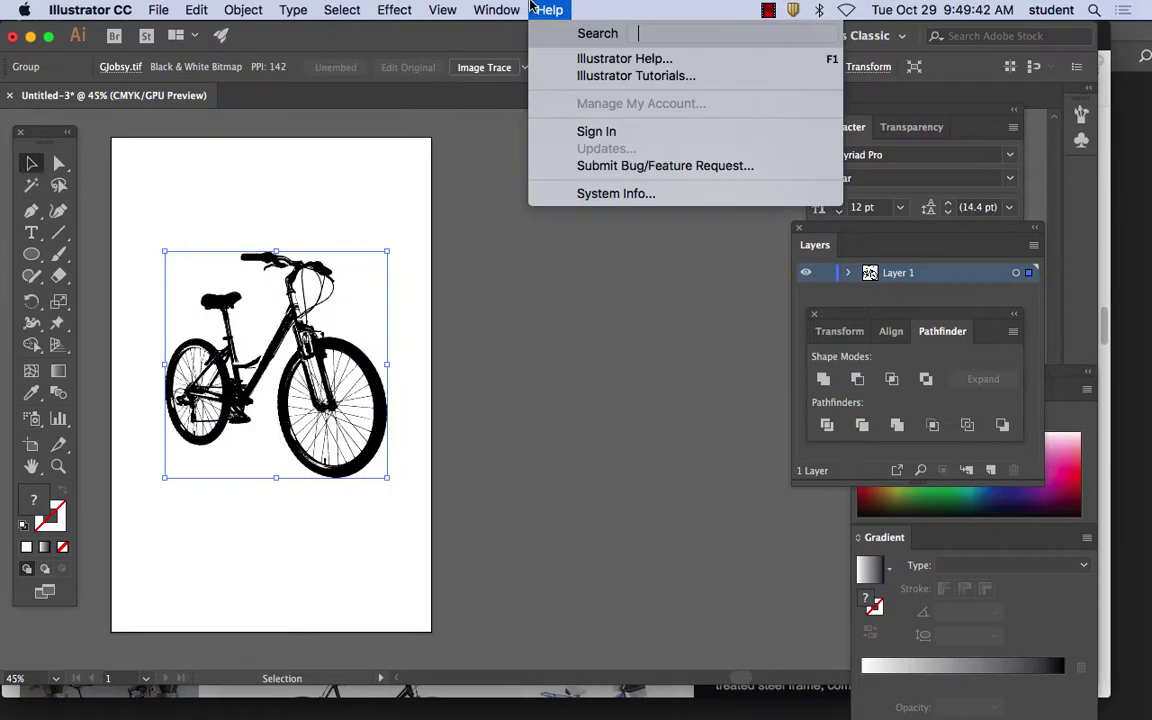
mouse_move(500, 9)
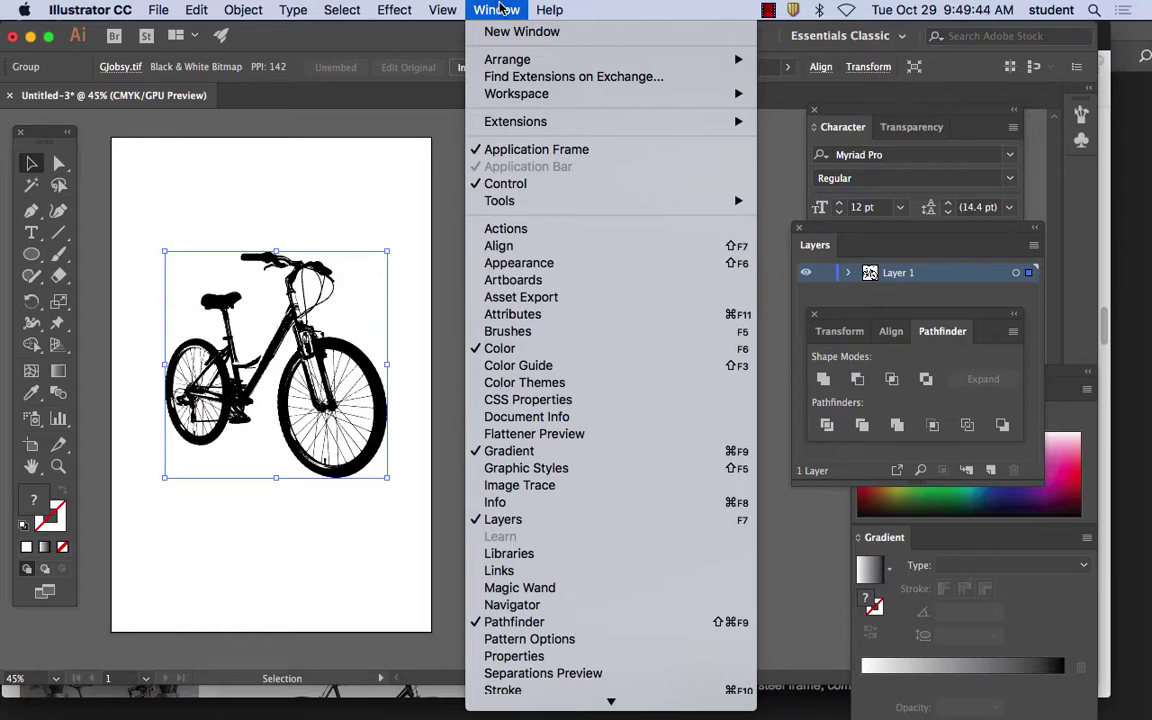
left_click(519, 485)
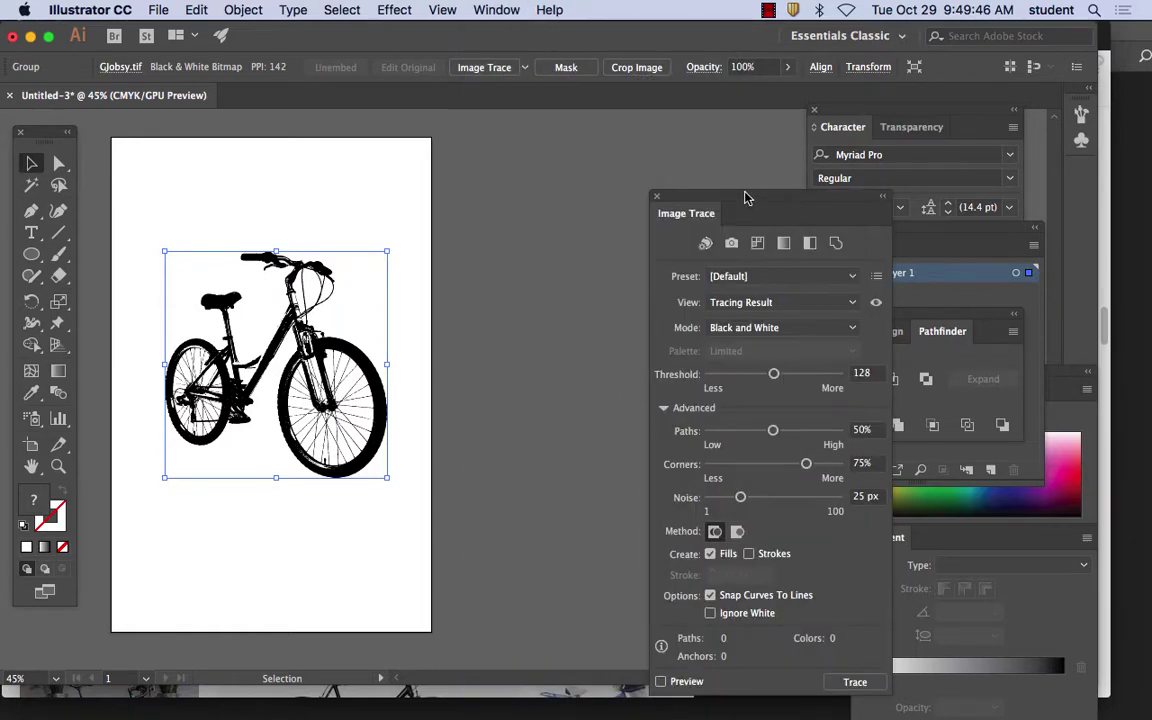
Step: Move the Image Trace panel beside the artboard and enable Ignore White and Preview for the bike's trace
left_click_drag(745, 197, 541, 136)
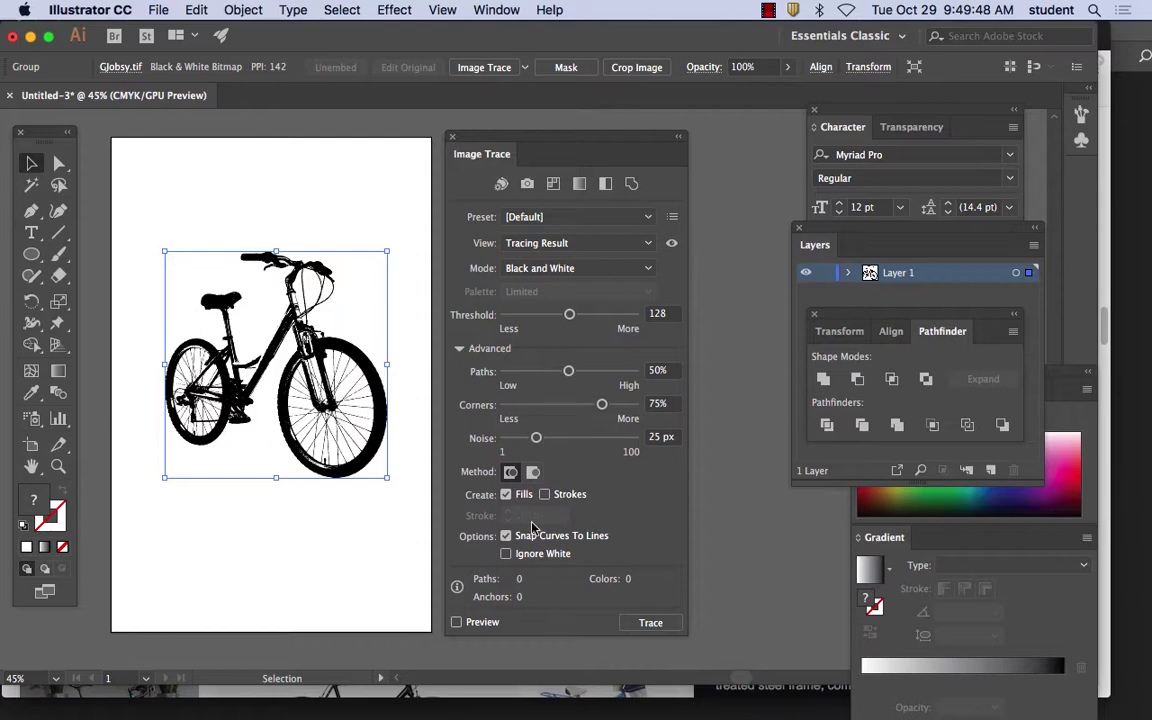
left_click(506, 553)
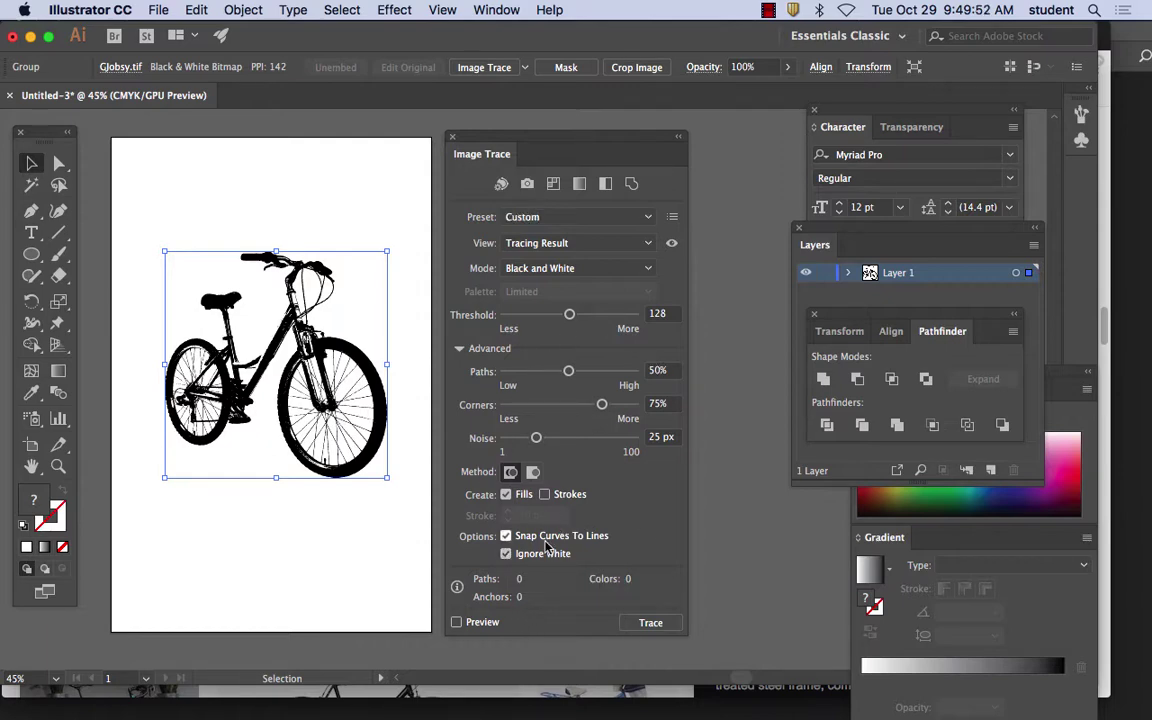
left_click(456, 623)
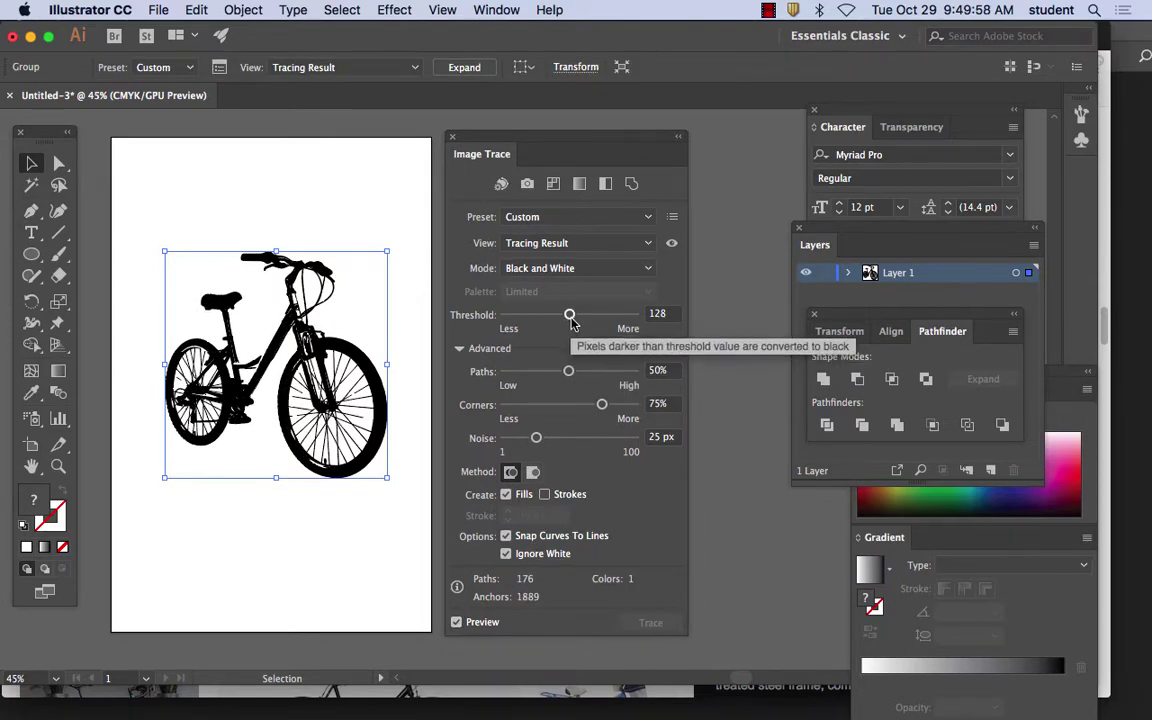
Step: Adjust the bike's trace to Paths 27%, Corners 83%, Noise 9 px and Threshold 6, and deselect it
left_click_drag(568, 371, 540, 375)
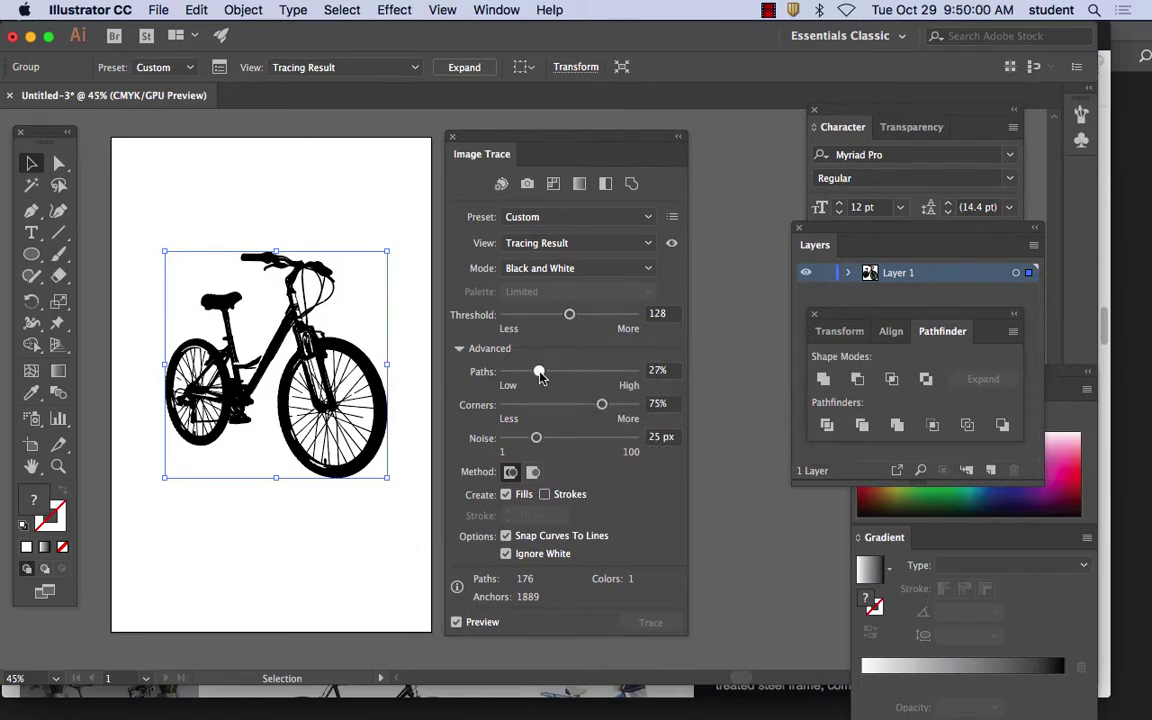
left_click_drag(602, 404, 612, 405)
left_click_drag(536, 438, 515, 438)
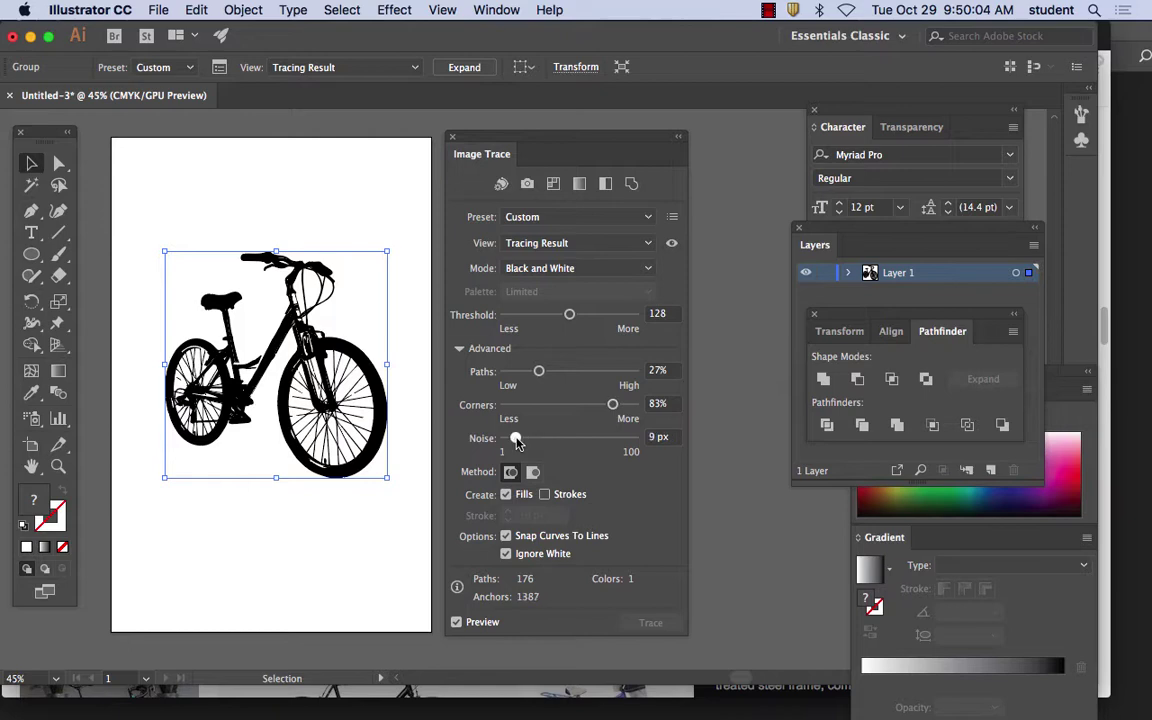
left_click_drag(569, 314, 510, 316)
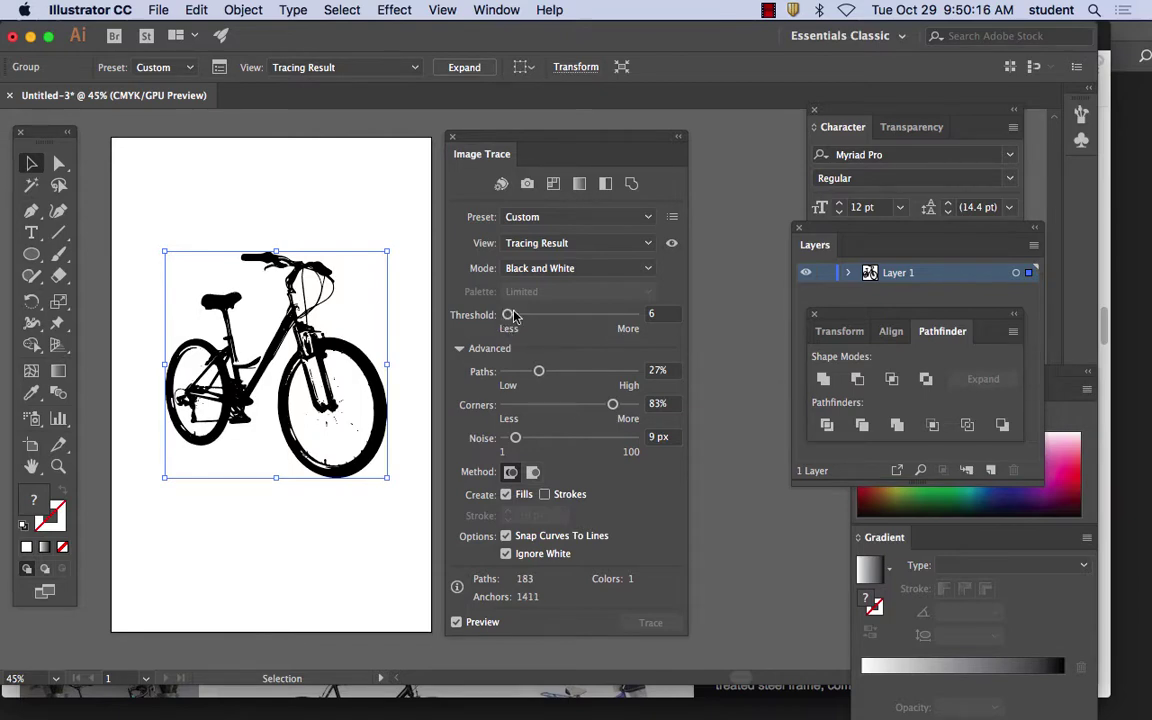
mouse_move(538, 371)
left_mouse_down()
mouse_move(594, 374)
mouse_move(509, 374)
mouse_move(537, 374)
left_mouse_up()
left_click(331, 202)
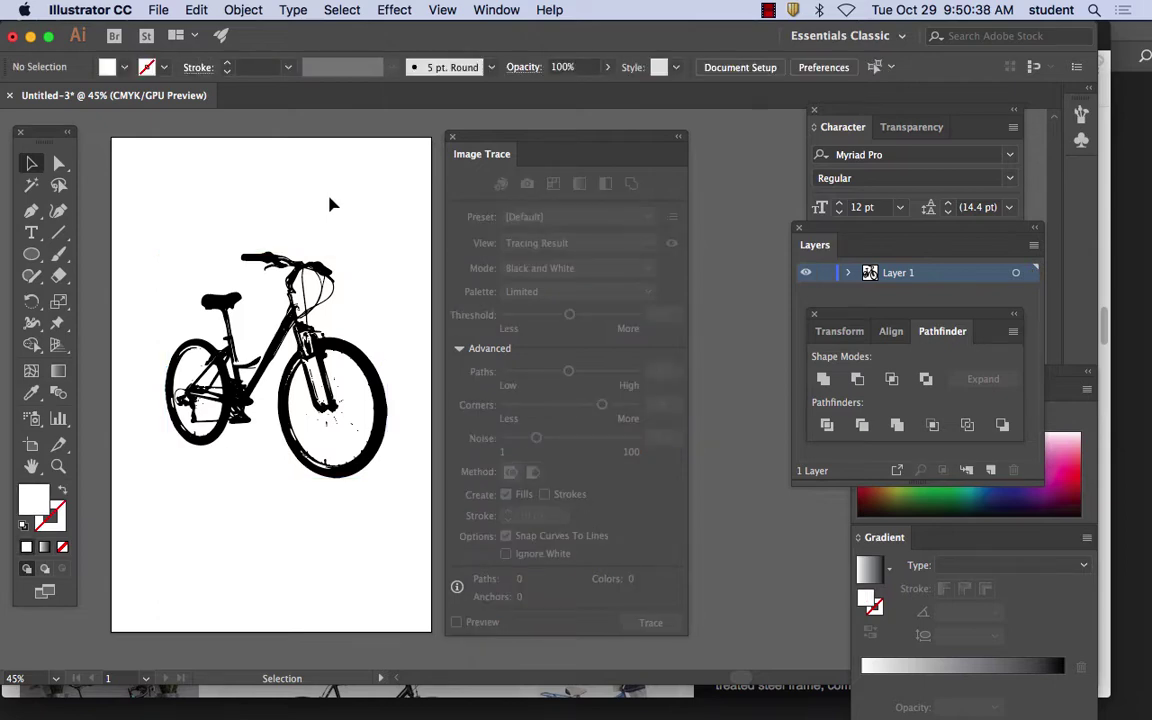
Step: Expand the traced bike into editable vector paths with Object and Fill enabled
left_click(285, 255)
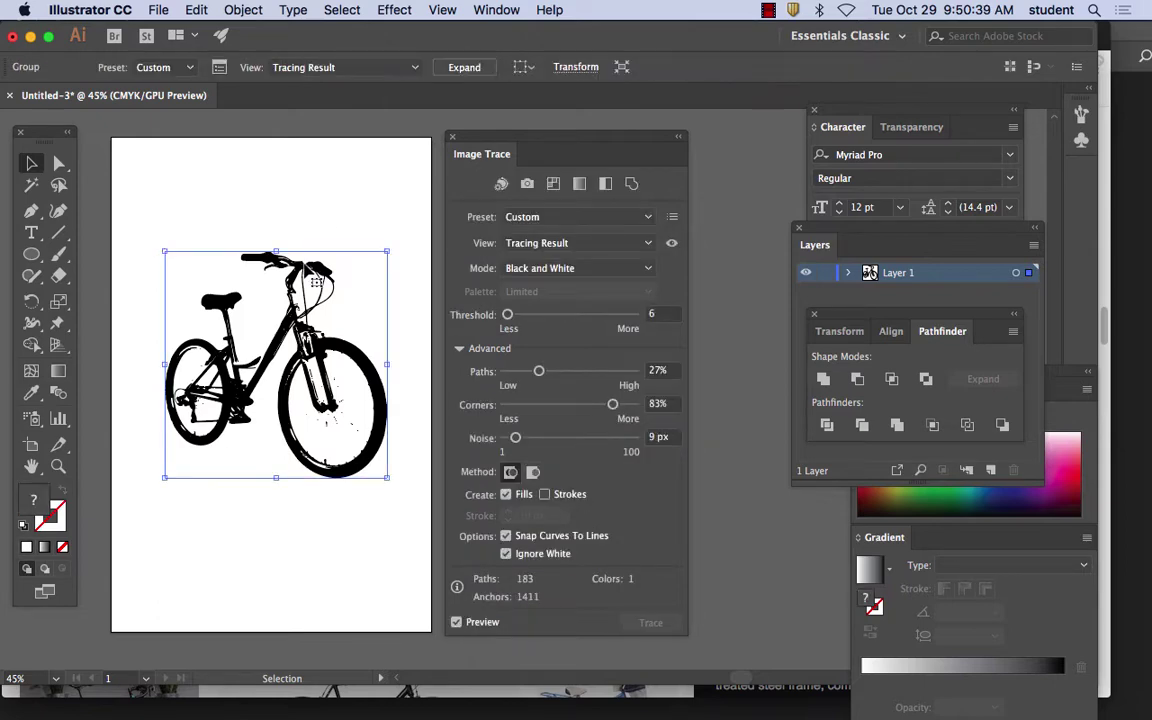
left_click(243, 10)
left_click(242, 189)
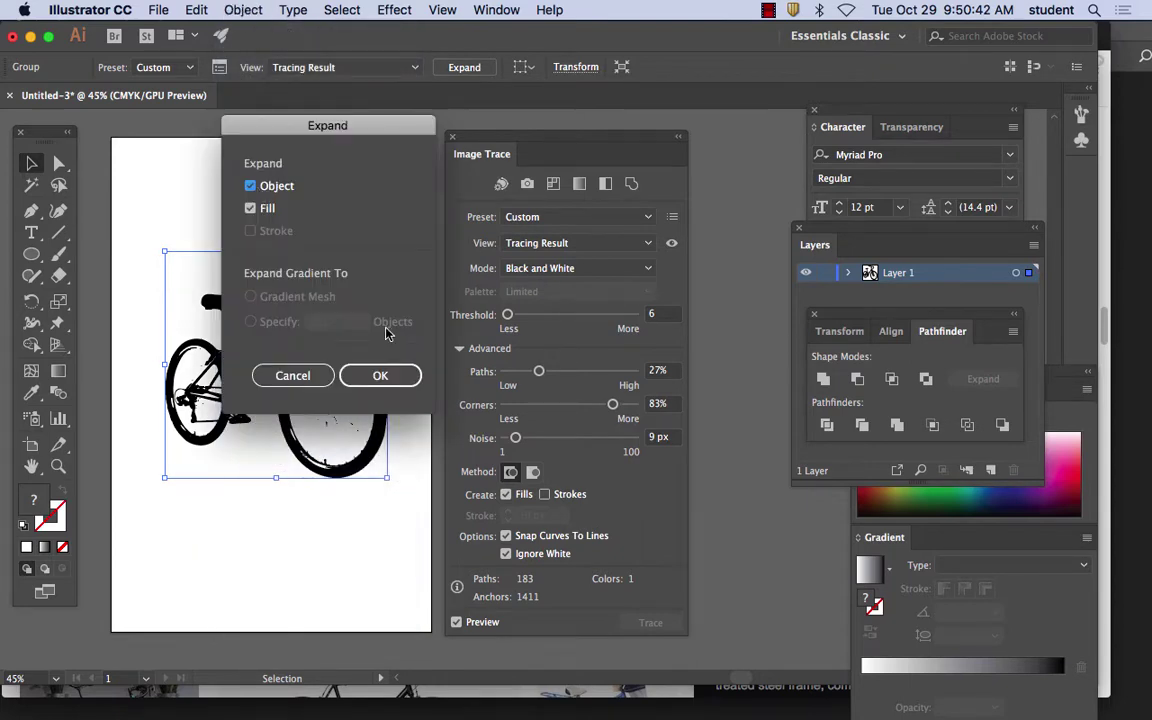
left_click(381, 376)
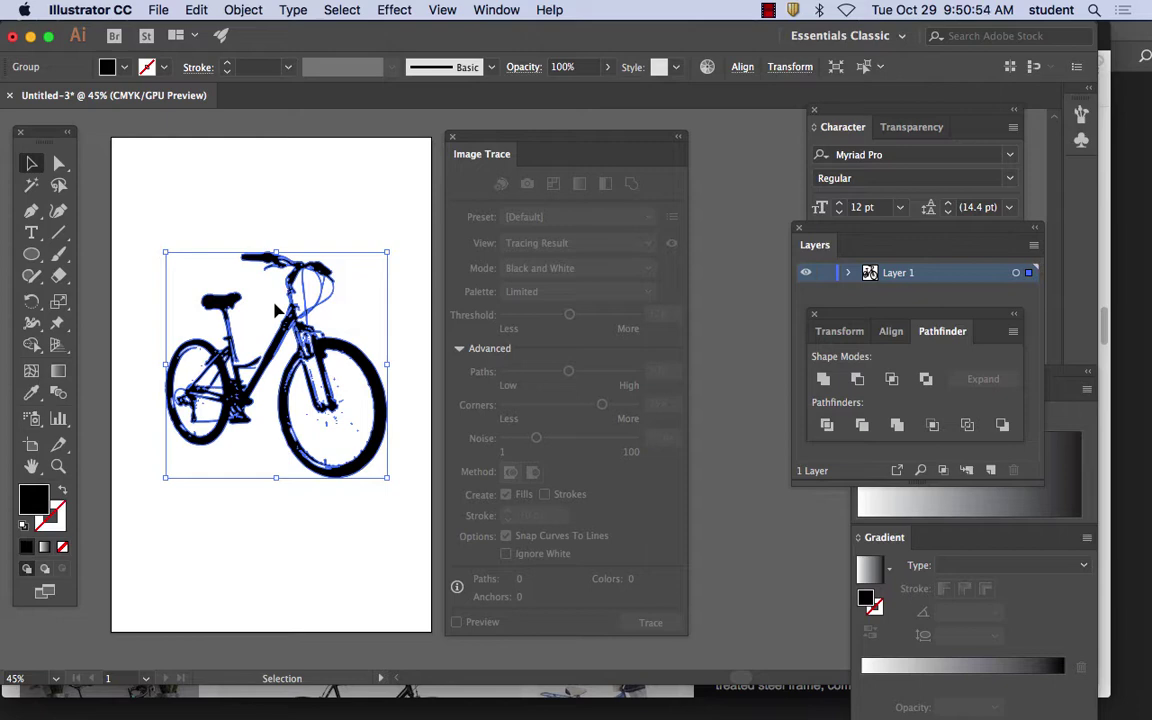
Step: Bring the Color and Gradient panels close to the artboard and switch the color sliders' model to RGB
left_click(497, 10)
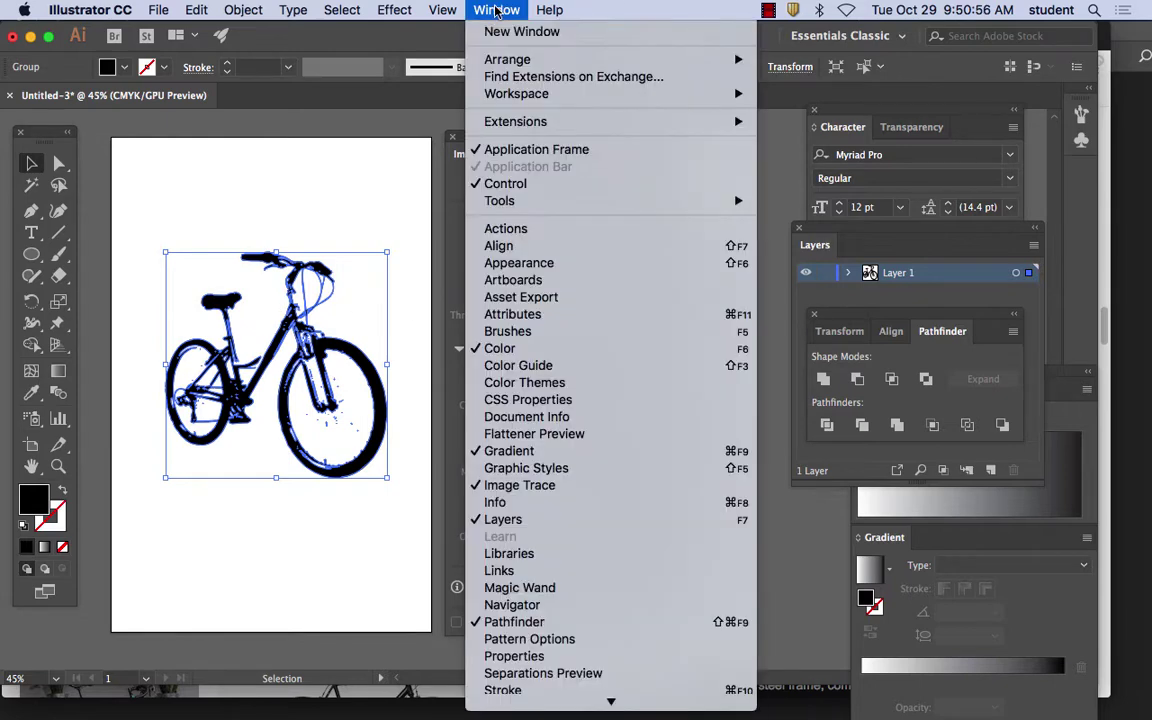
left_click(572, 355)
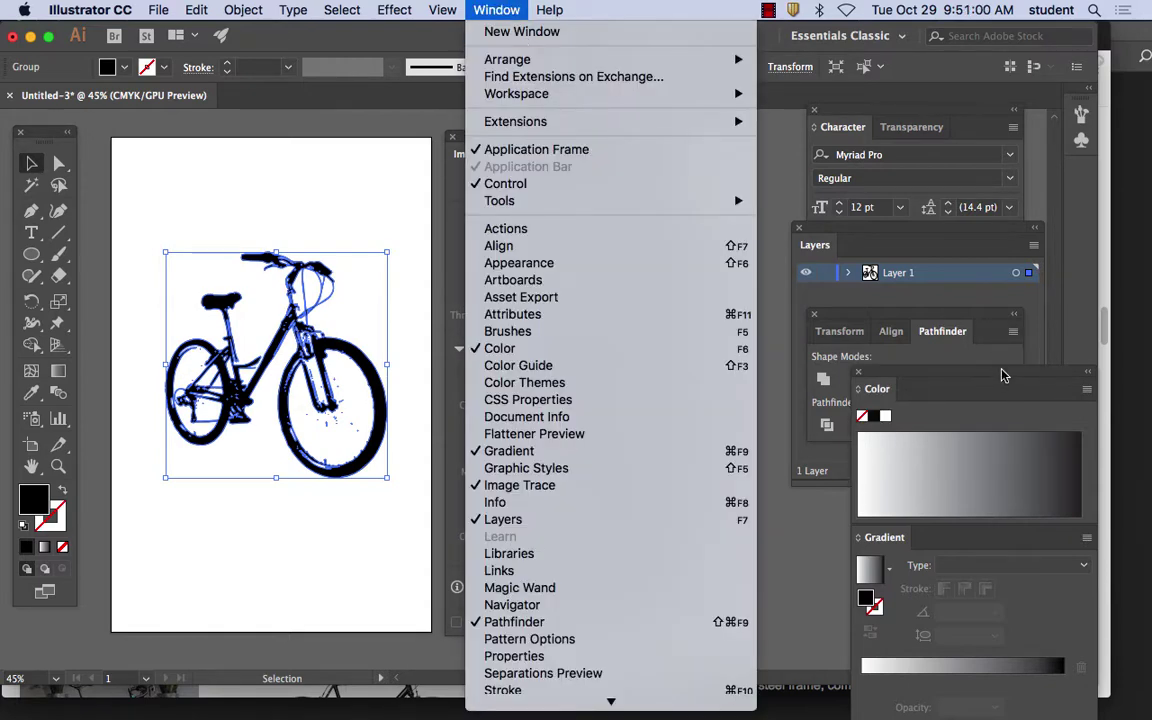
left_click_drag(938, 375, 544, 151)
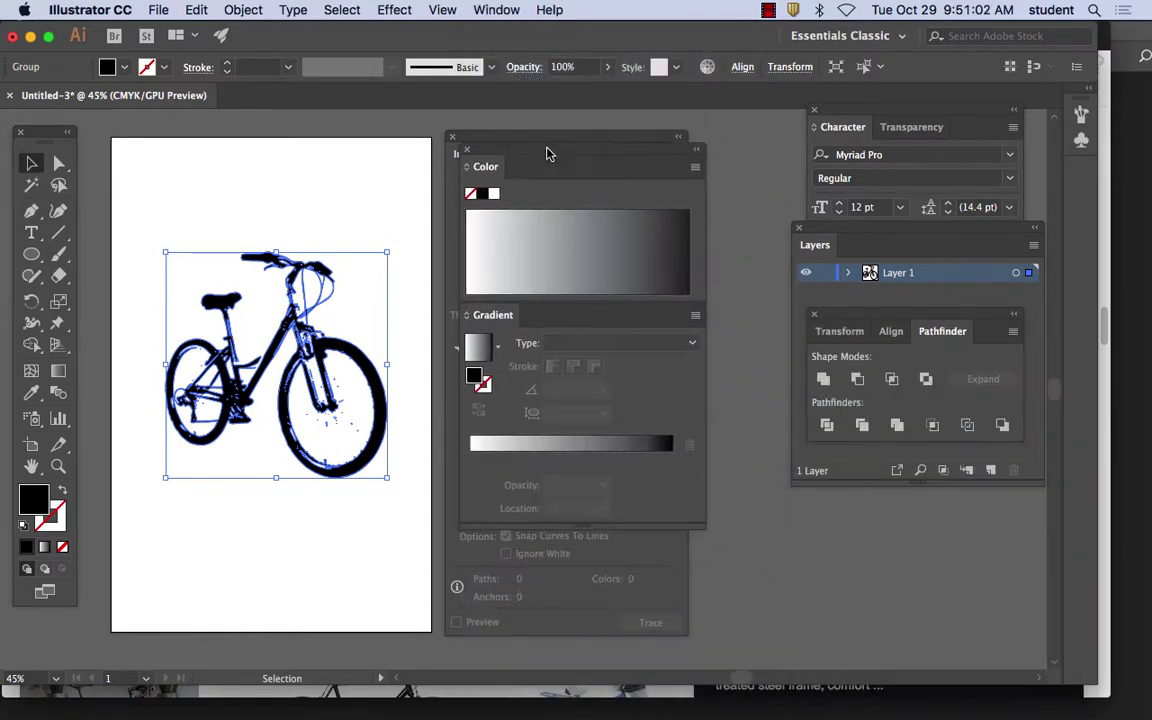
left_click(695, 170)
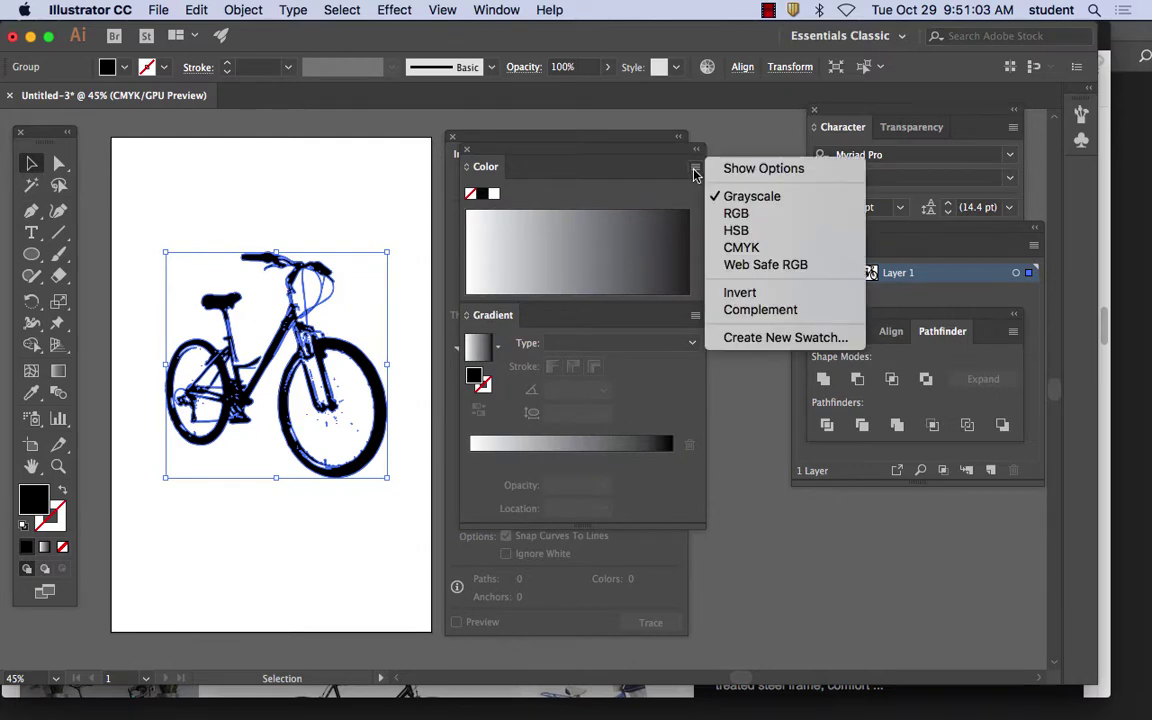
left_click(737, 214)
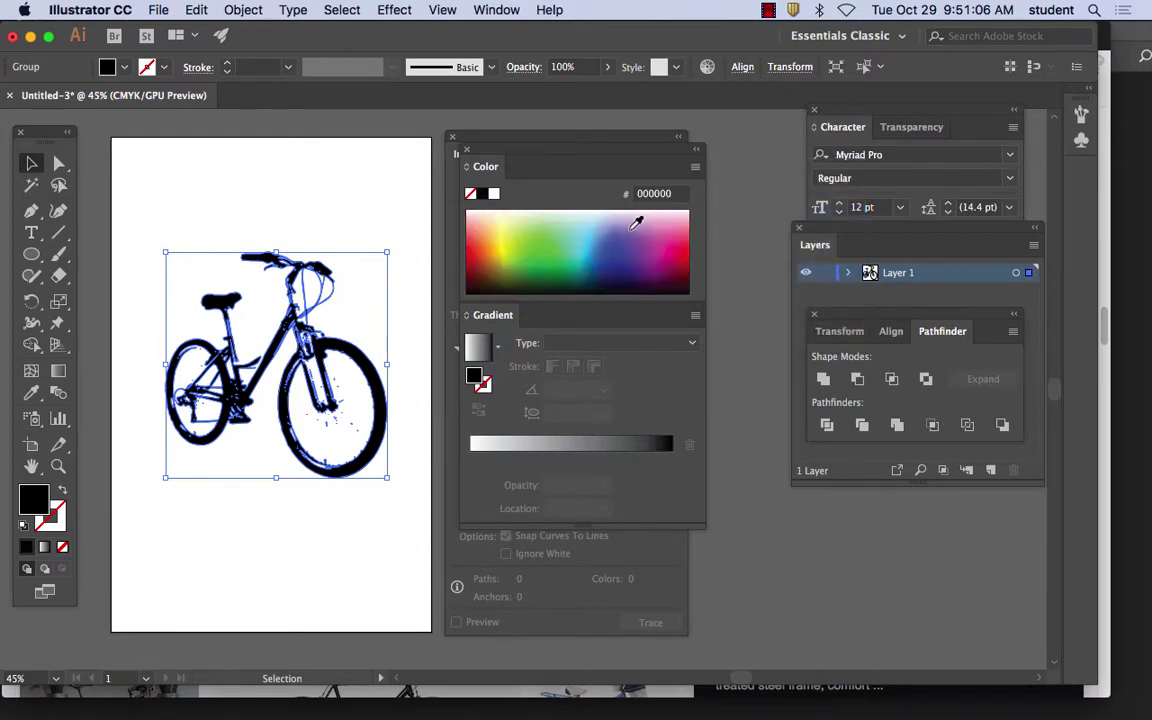
Step: Fill the expanded bike with dark blue 0d0055 and move it to the lower part of the artboard
left_click(619, 250)
mouse_move(619, 250)
left_mouse_down()
mouse_move(586, 246)
mouse_move(576, 259)
mouse_move(599, 269)
mouse_move(625, 263)
mouse_move(620, 255)
mouse_move(627, 268)
left_mouse_up()
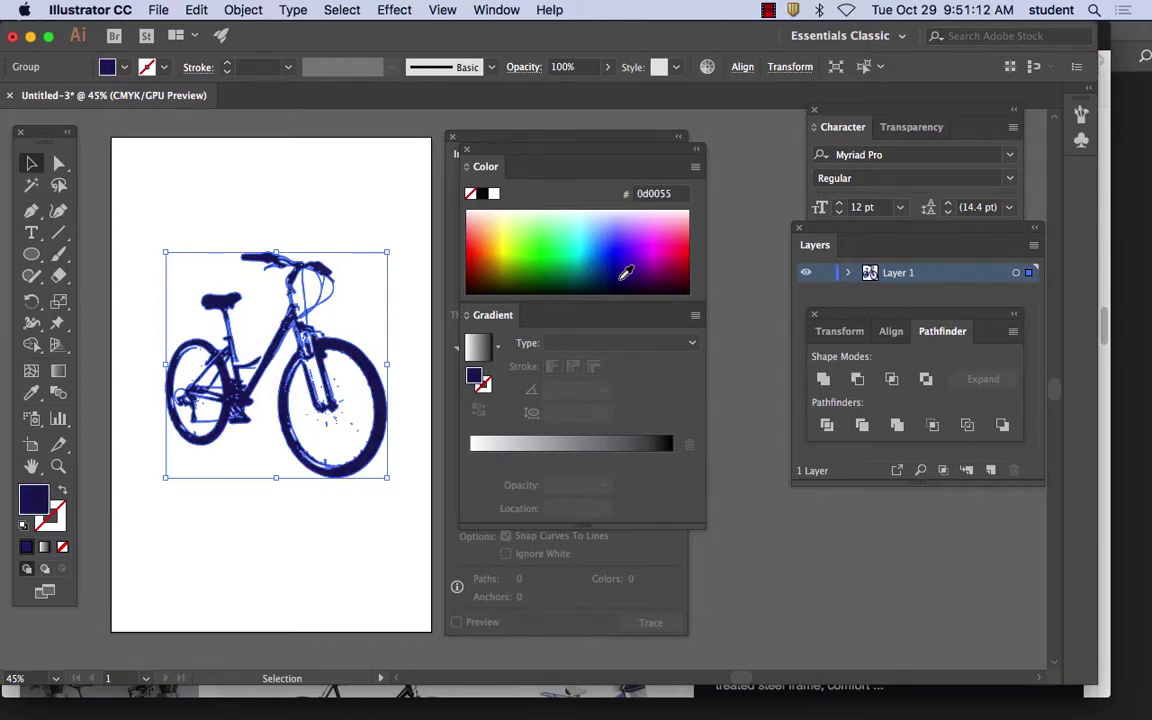
left_click(180, 165)
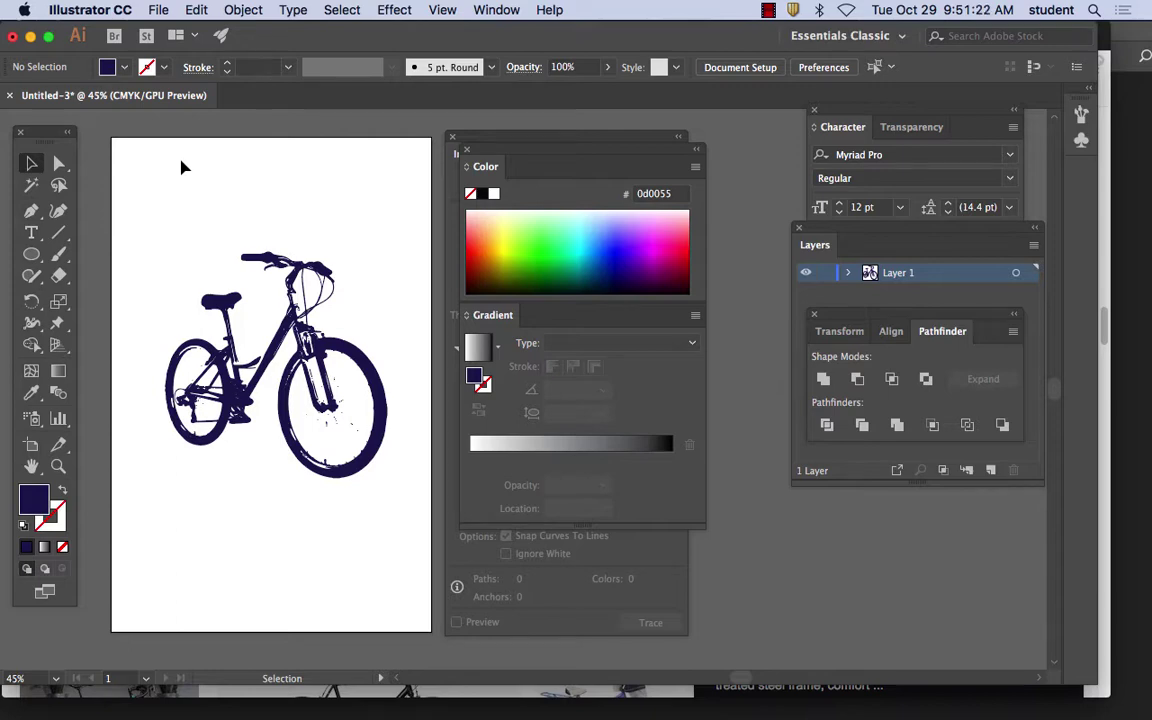
left_click_drag(341, 351, 328, 494)
left_click(316, 266)
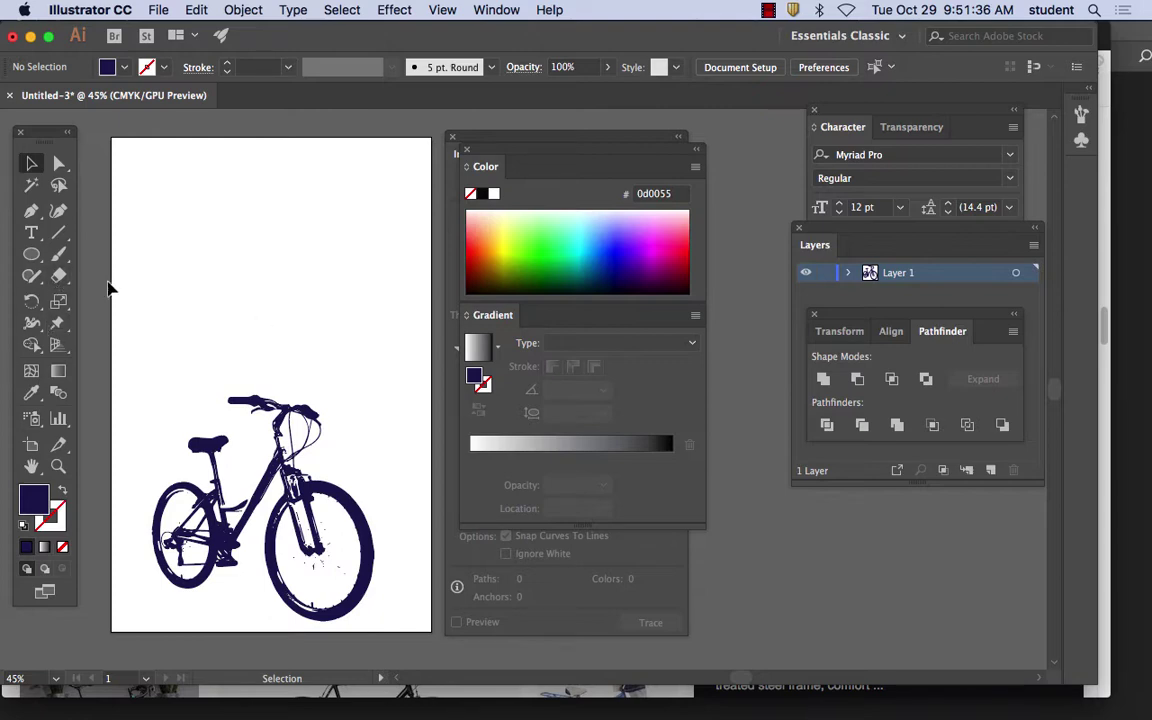
Step: Draw a large circle above the bike, place it fully within the artboard and fill it with red df1500
left_click(34, 255)
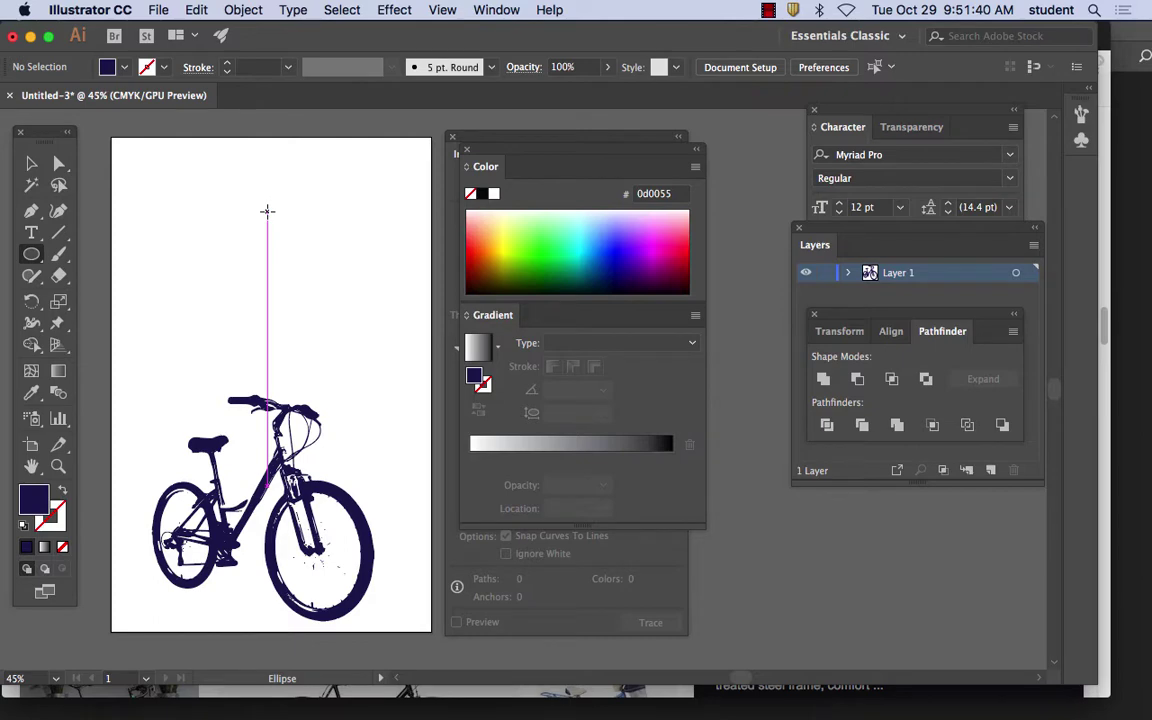
left_click_drag(267, 211, 353, 297)
left_click(31, 163)
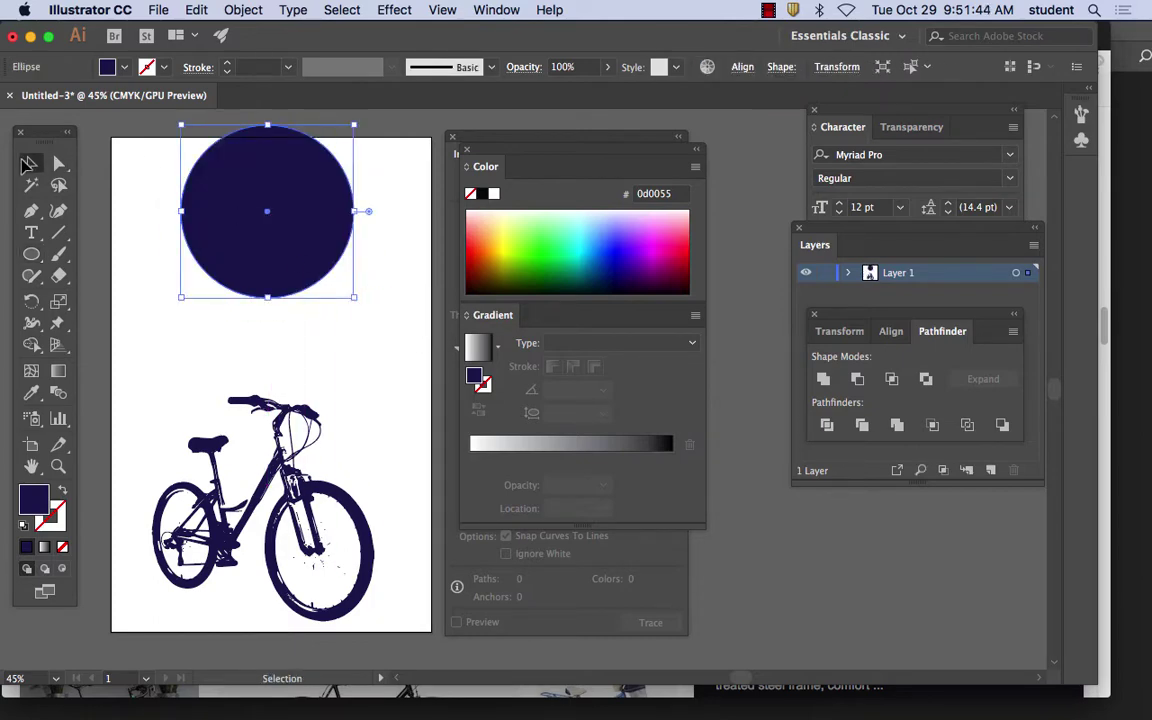
left_click_drag(319, 216, 316, 259)
left_click(472, 246)
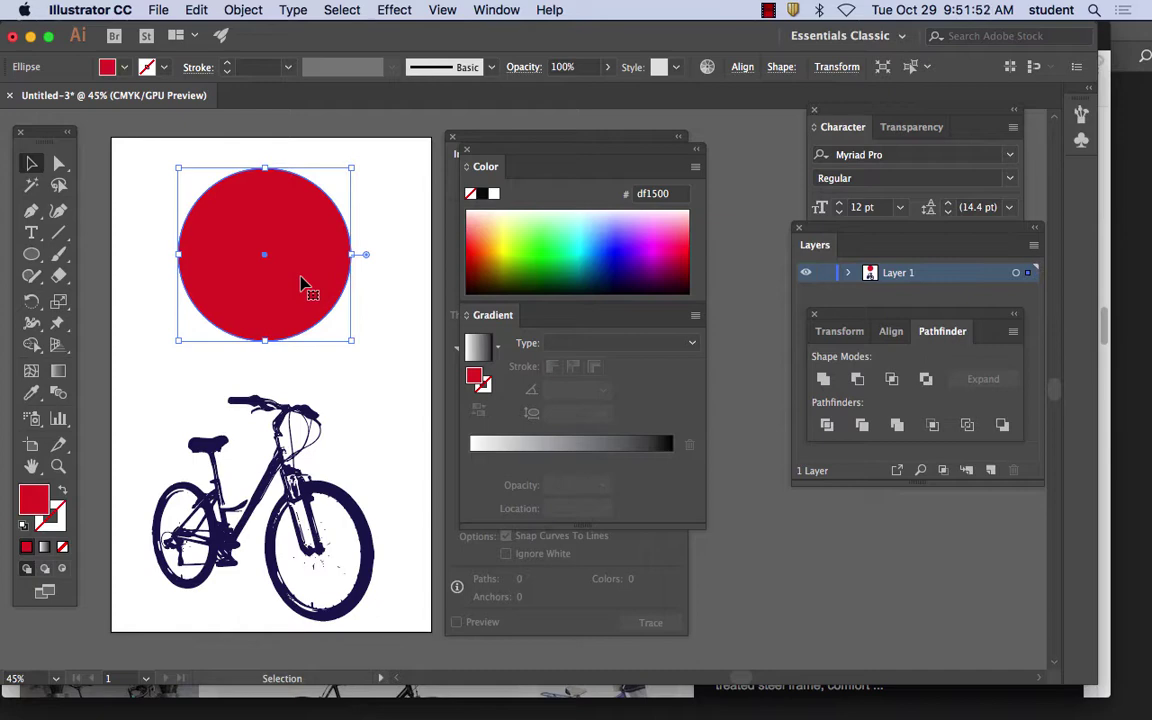
Step: Cut across the lower part of the red circle with the Knife to separate a wedge-shaped piece
left_click(58, 232)
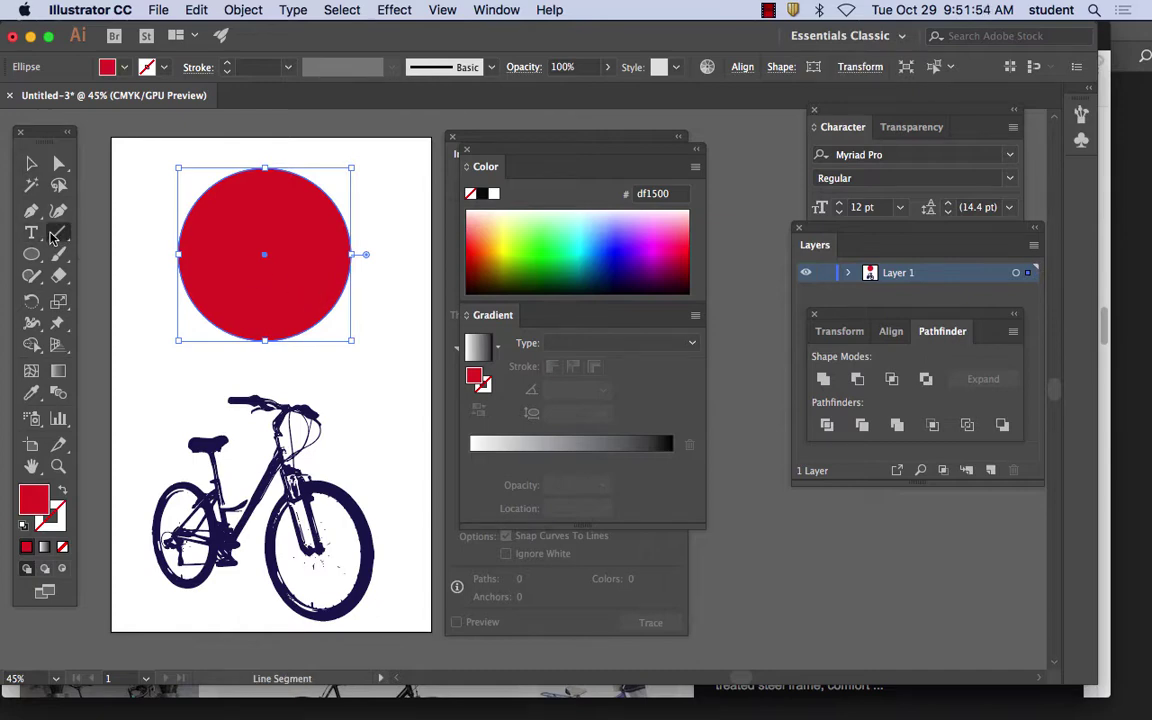
left_click(57, 211)
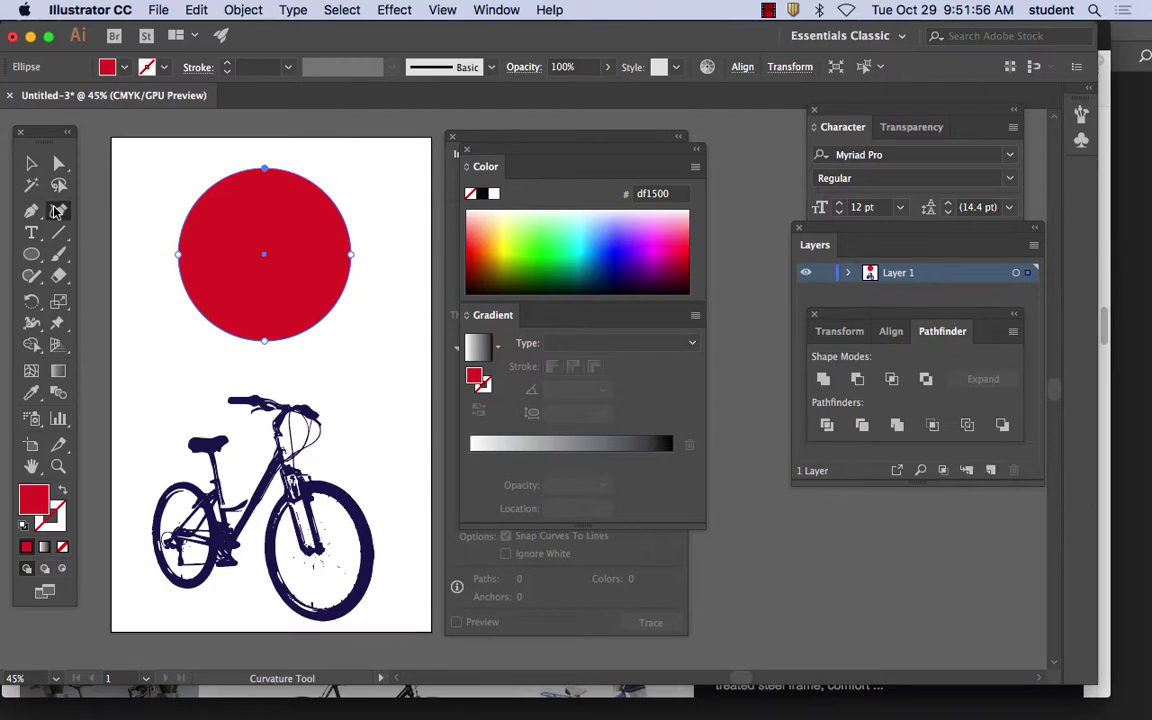
left_click(58, 254)
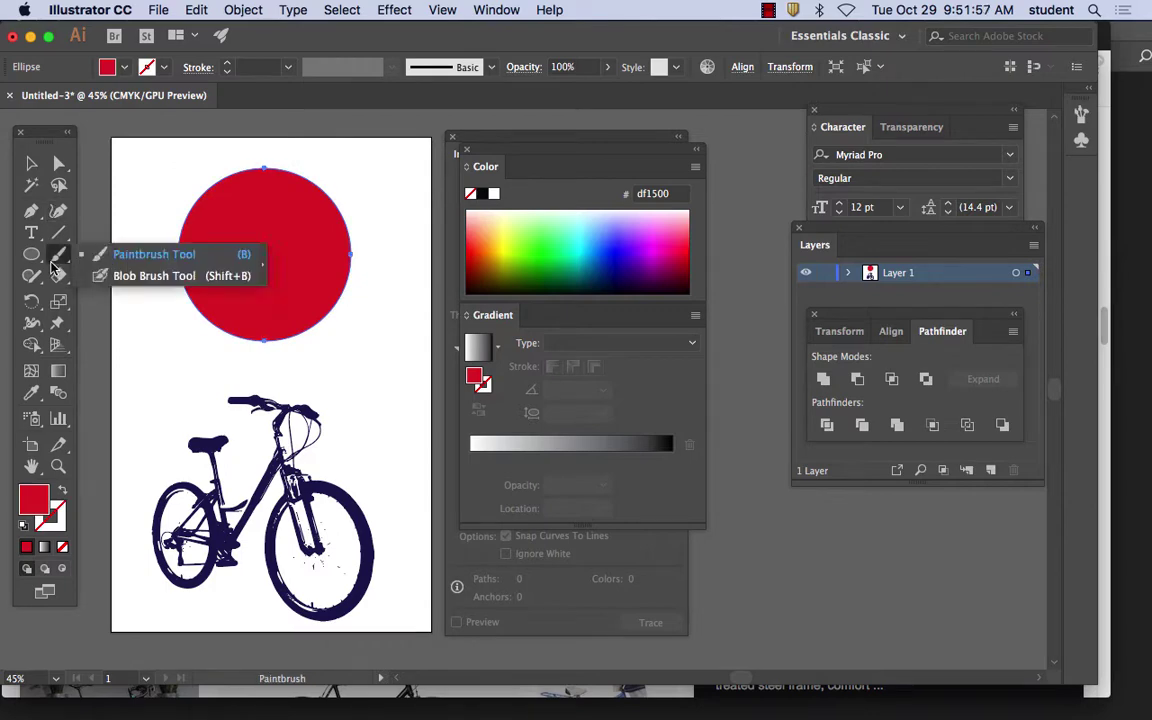
left_click(31, 211)
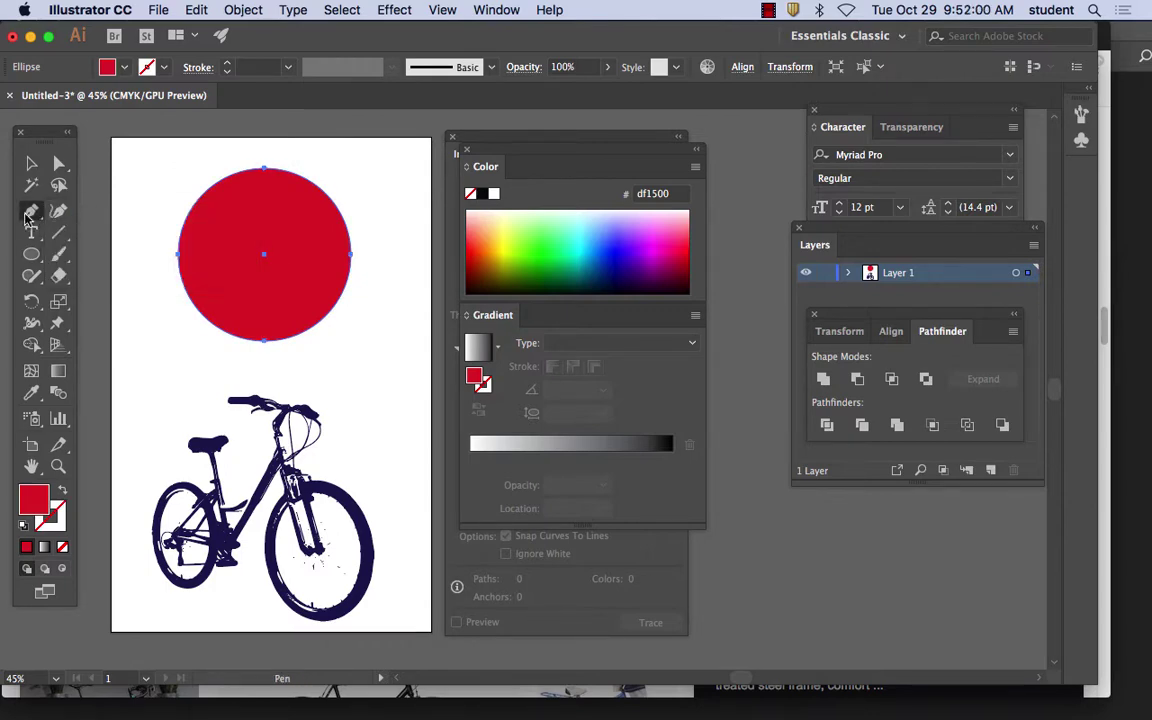
left_click(62, 276)
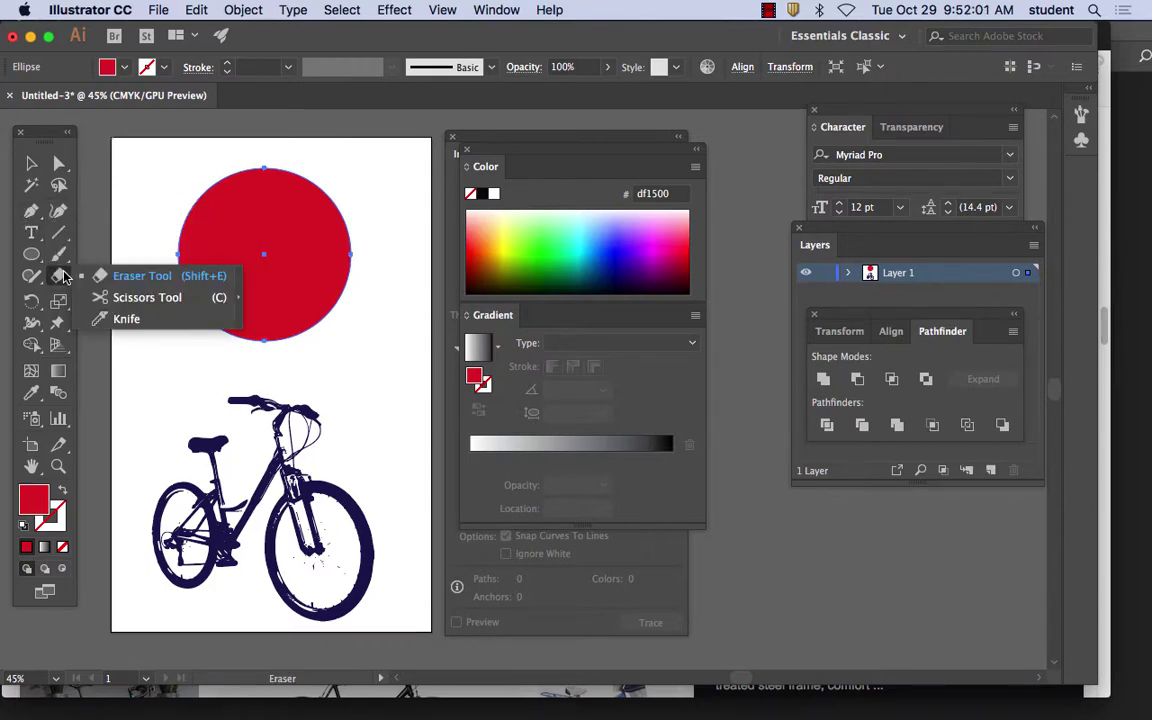
left_click(125, 319)
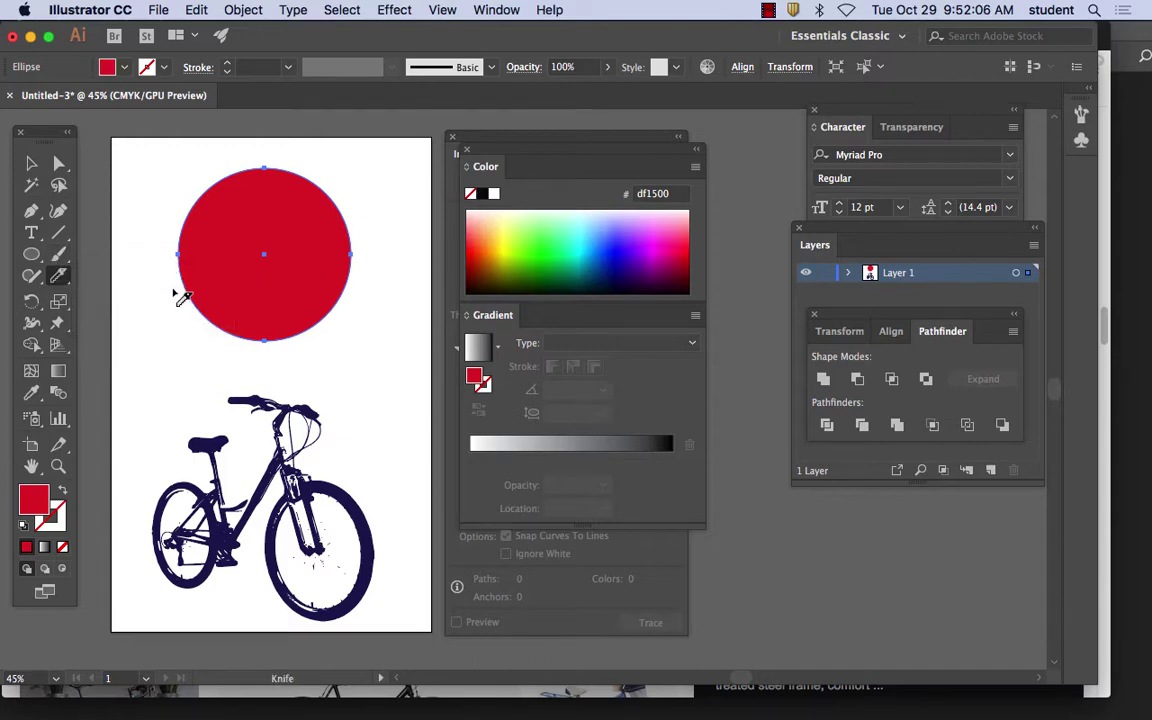
mouse_move(175, 296)
left_mouse_down()
mouse_move(259, 297)
mouse_move(334, 345)
left_mouse_up()
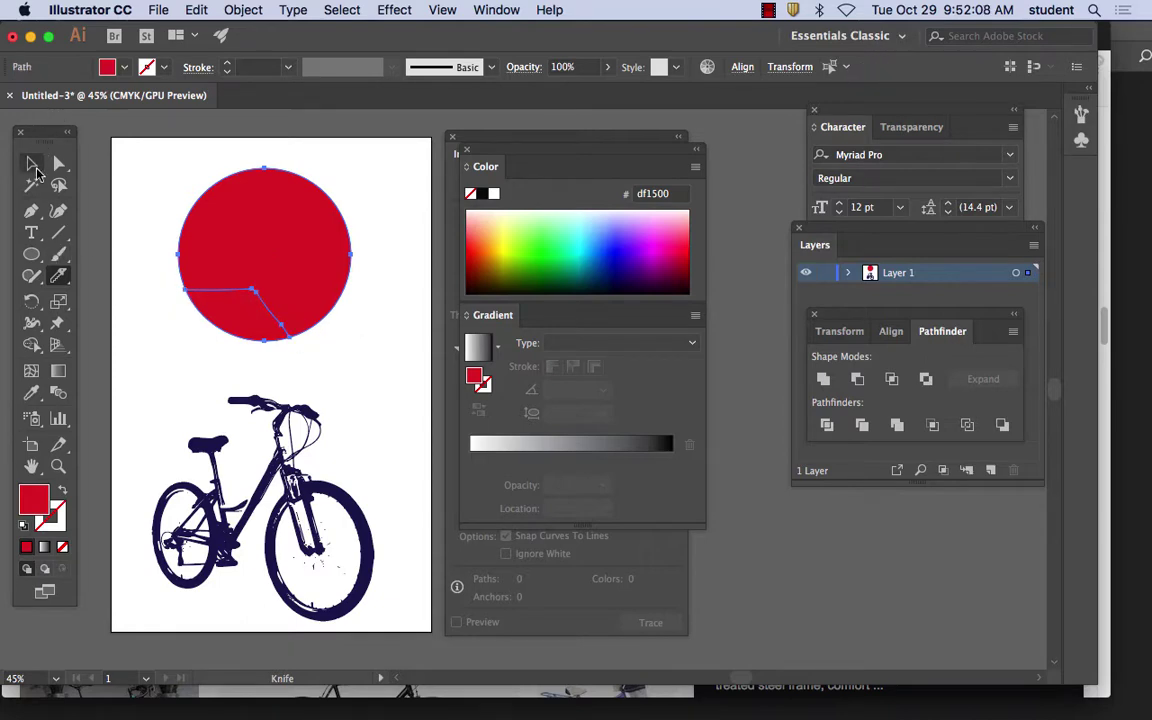
left_click(58, 163)
key("Delete")
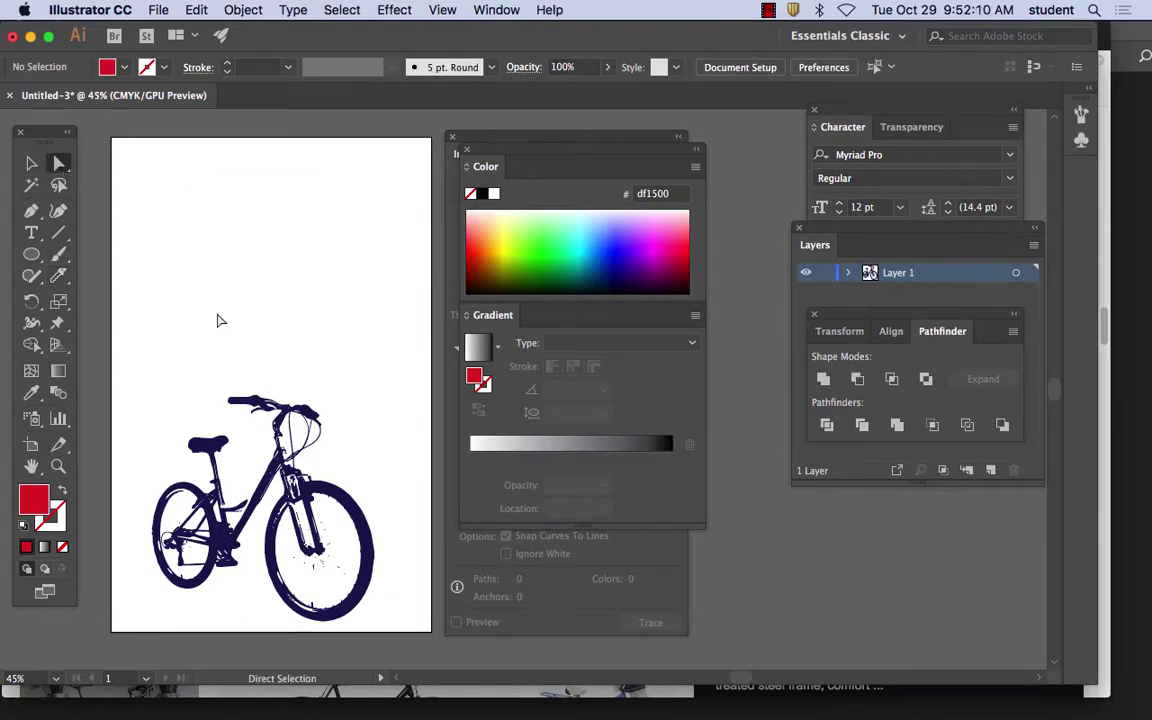
left_click(196, 10)
left_click(228, 31)
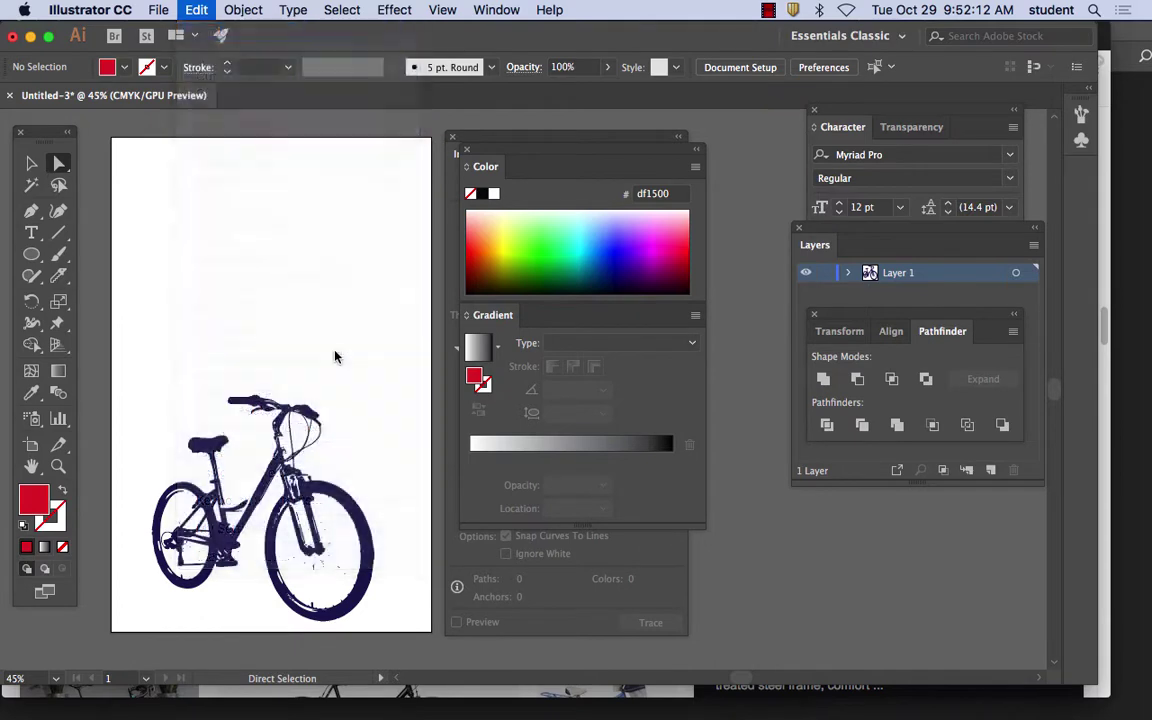
Step: Delete the cut-off lower piece of the red circle and shift the remaining shape slightly up and right
left_click(256, 323)
key("Delete")
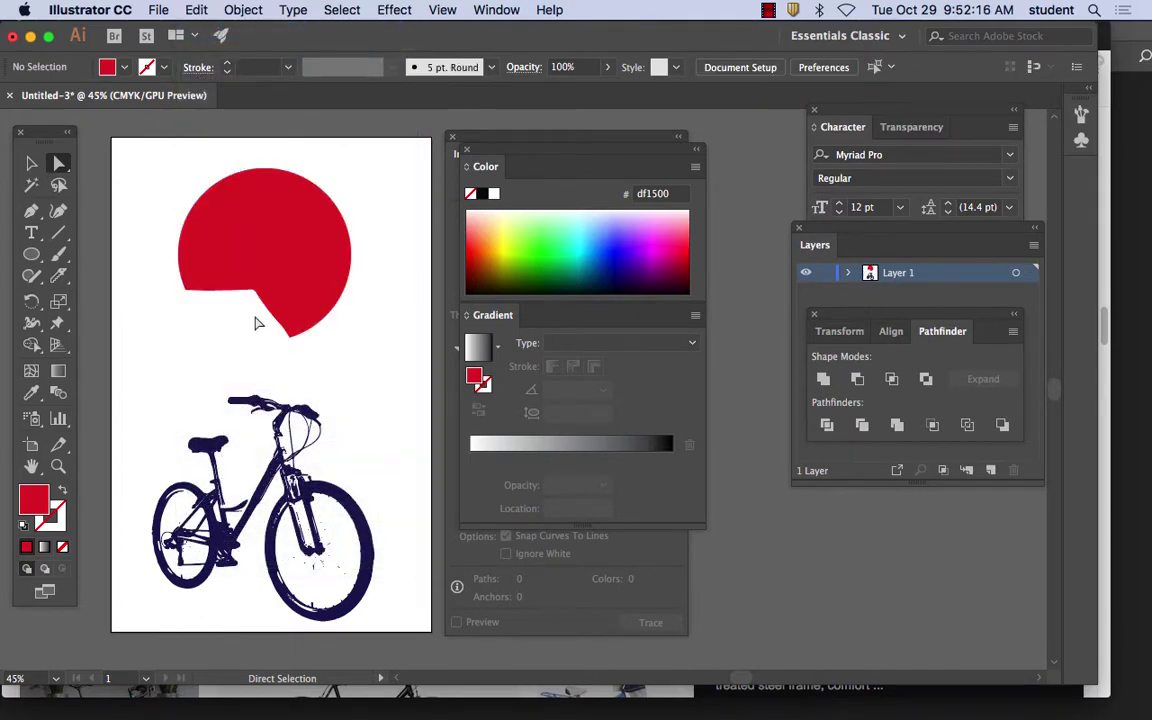
left_click(31, 163)
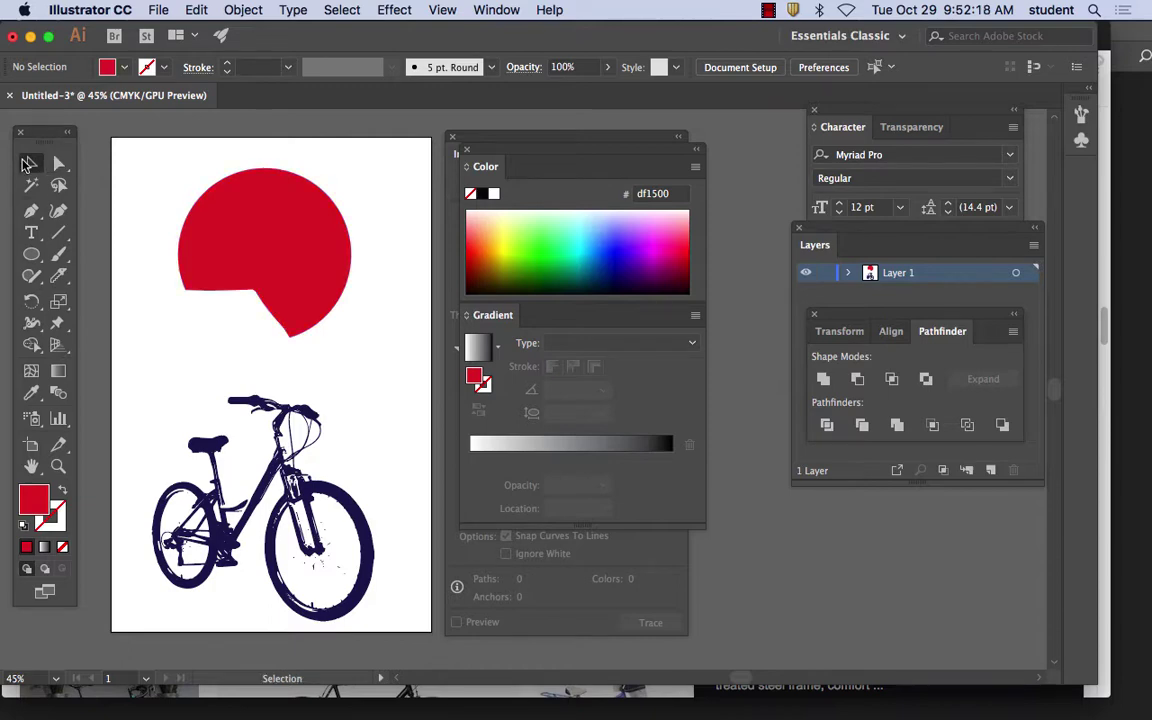
left_click(320, 255)
left_click_drag(321, 257, 330, 234)
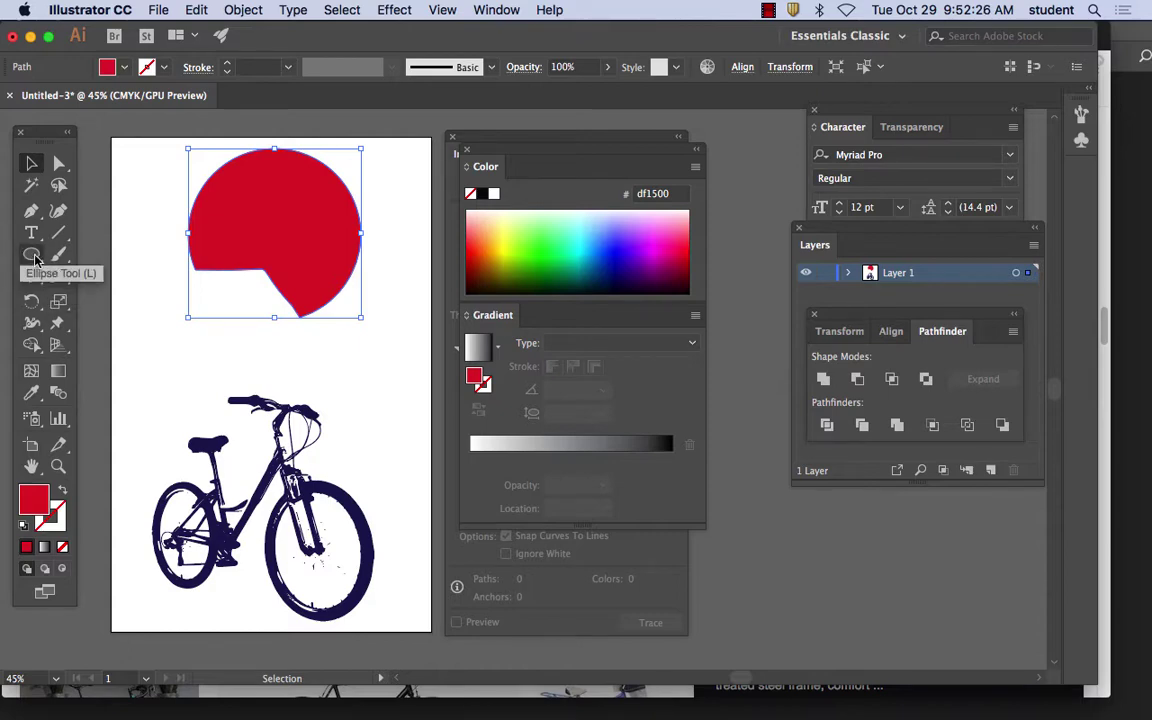
Step: Draw a rectangle that covers the lower half of the cut red circle
left_click(35, 260)
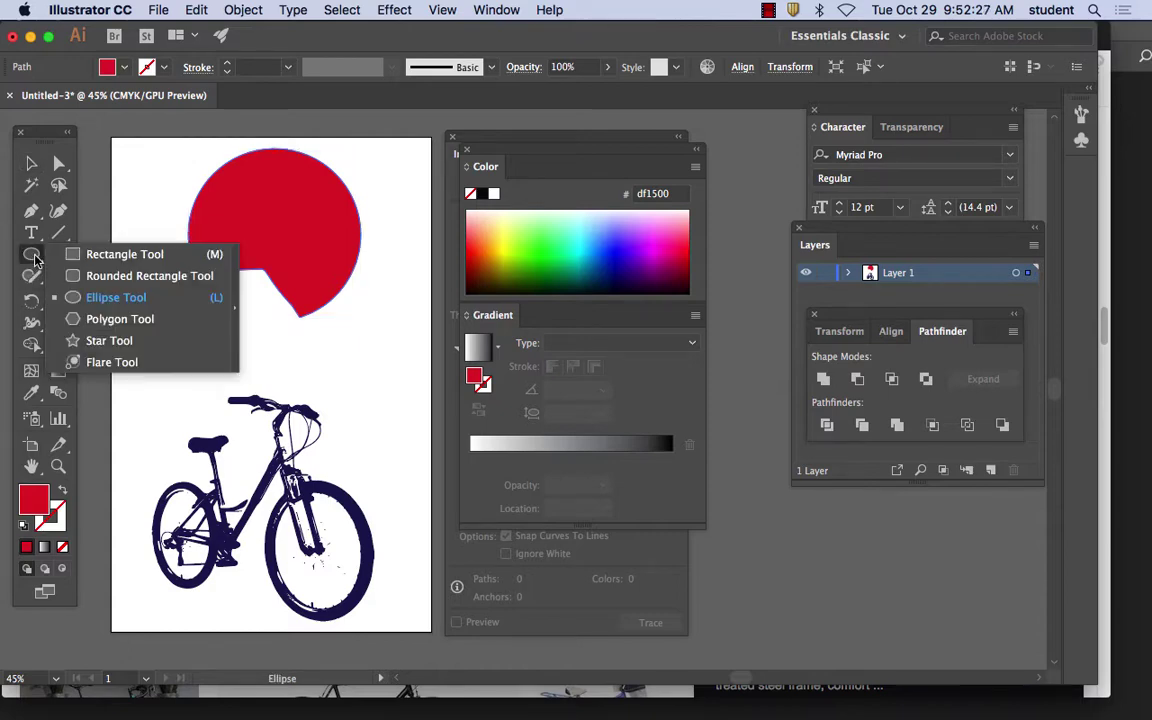
left_click(118, 255)
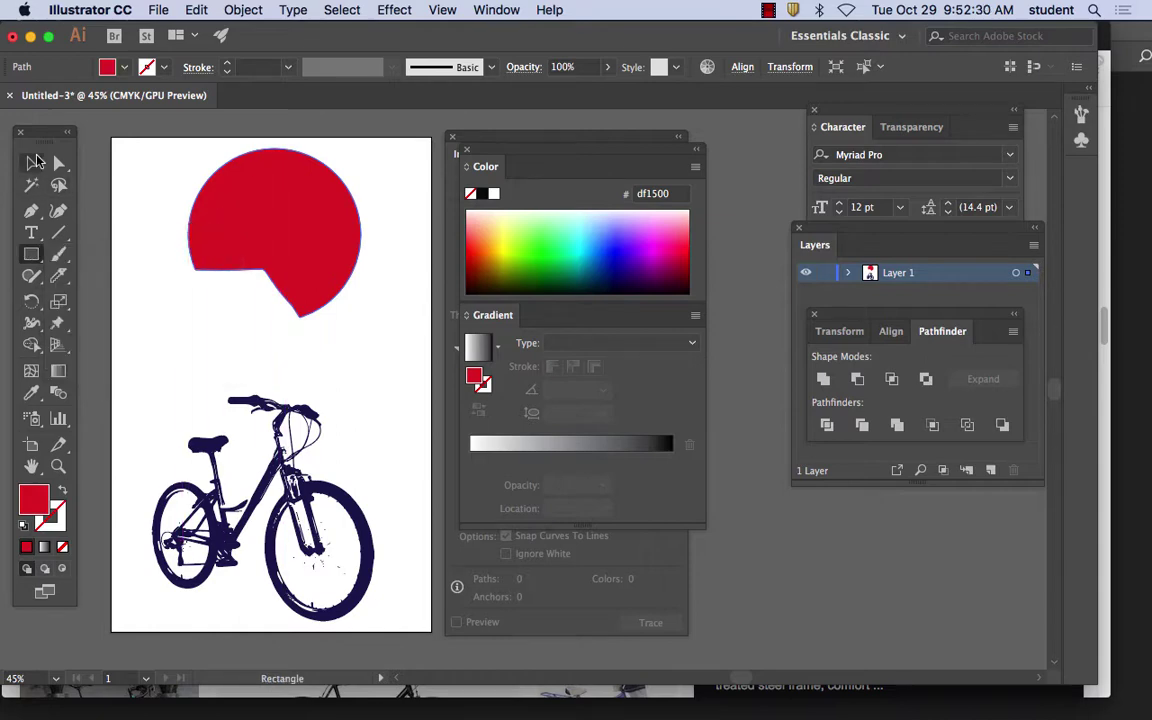
left_click(33, 162)
left_click(35, 255)
left_click_drag(182, 234, 362, 328)
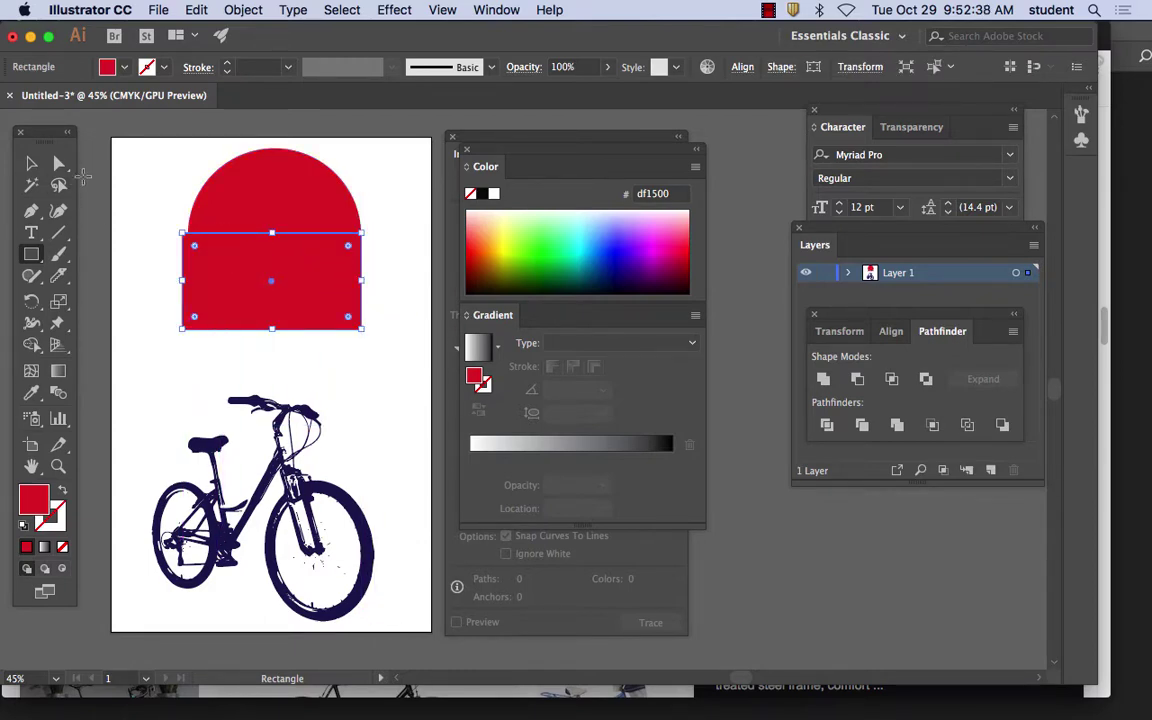
Step: Subtract the rectangle from the red circle with Pathfinder Minus Front to leave a half circle
left_click(30, 163)
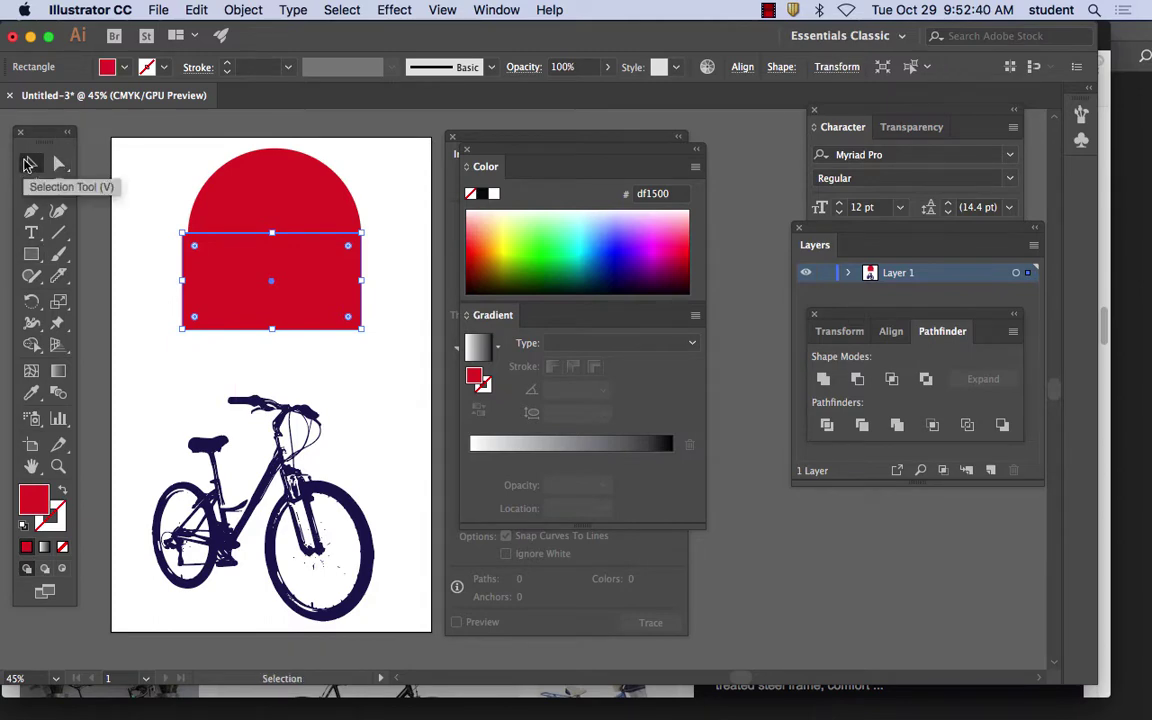
left_click(289, 203)
left_click(298, 279, "shift")
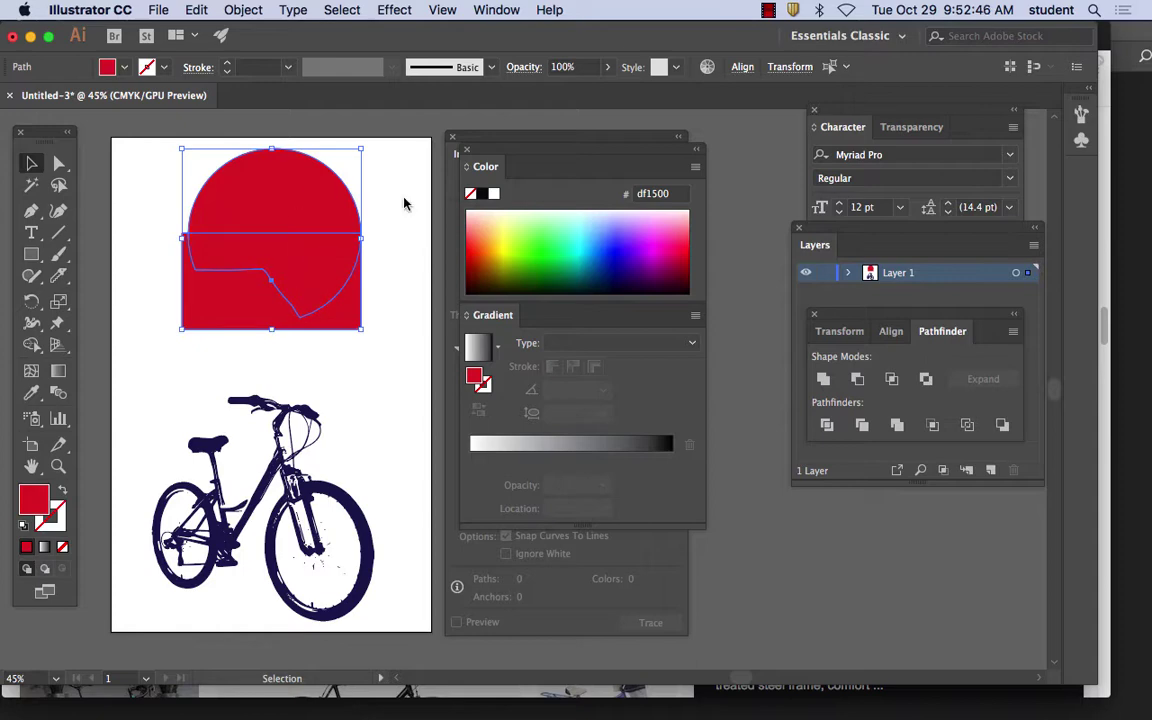
left_click_drag(948, 322, 523, 355)
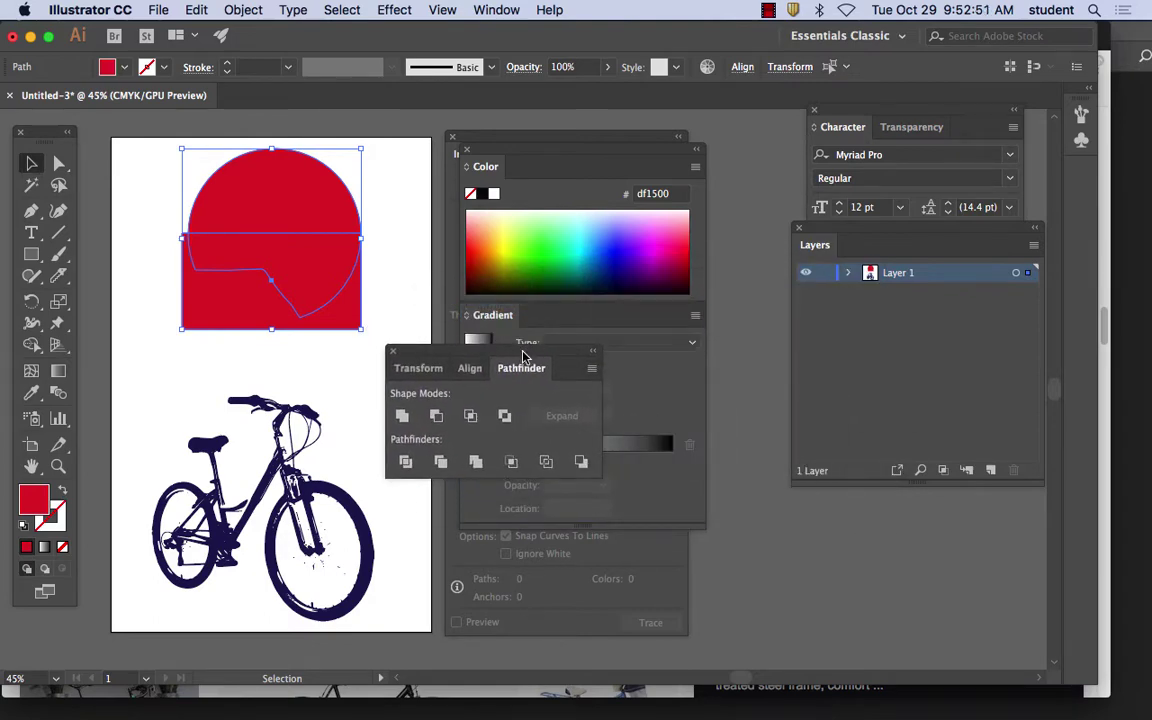
left_click(438, 421)
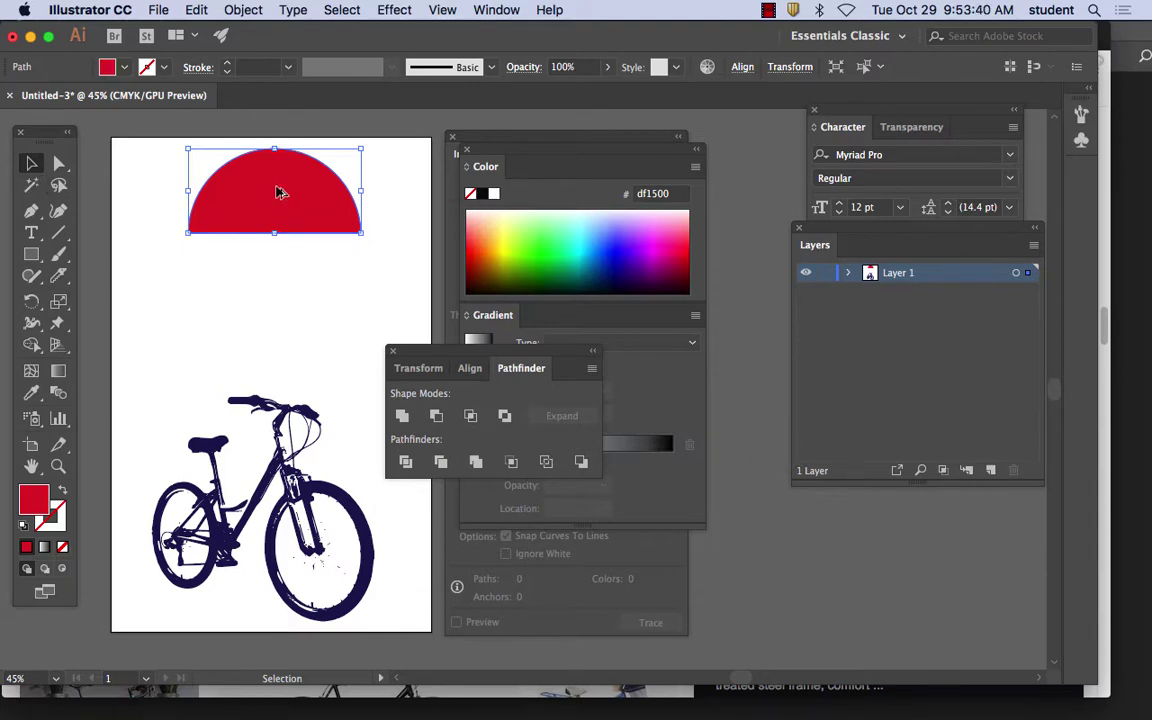
Step: Place a smaller copy of the red half circle centered on its base and fill it with yellow eeff05
left_click_drag(251, 172, 249, 267)
left_click_drag(362, 243, 288, 212)
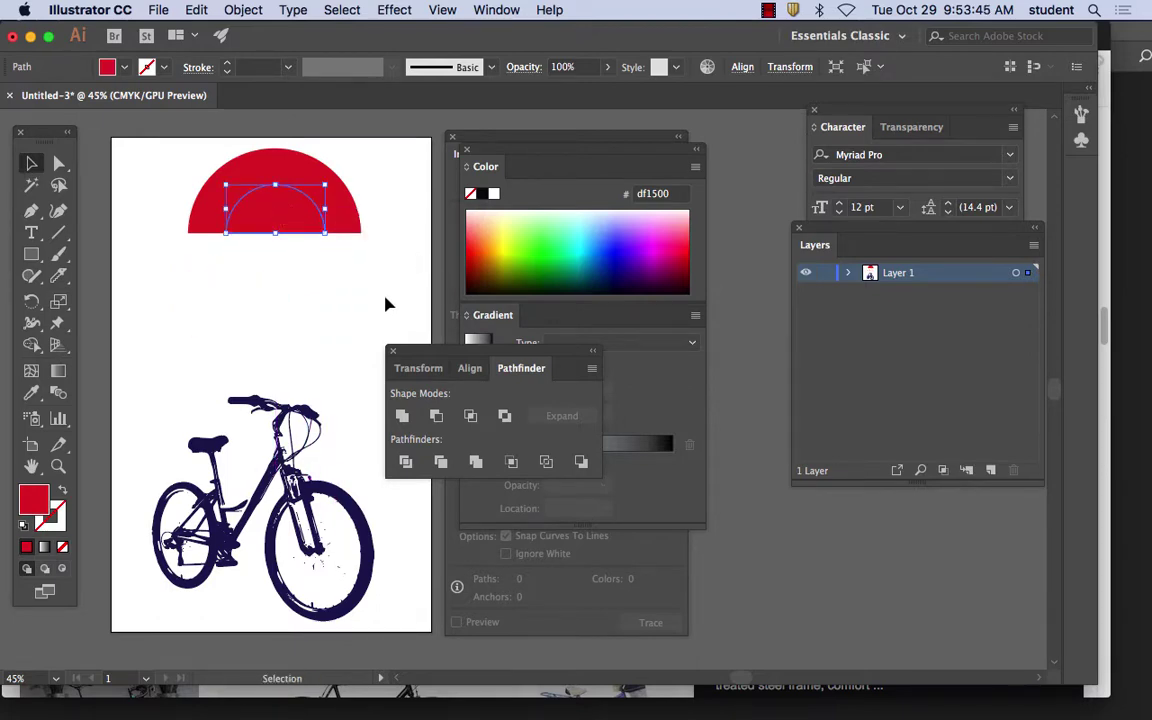
left_click(511, 243)
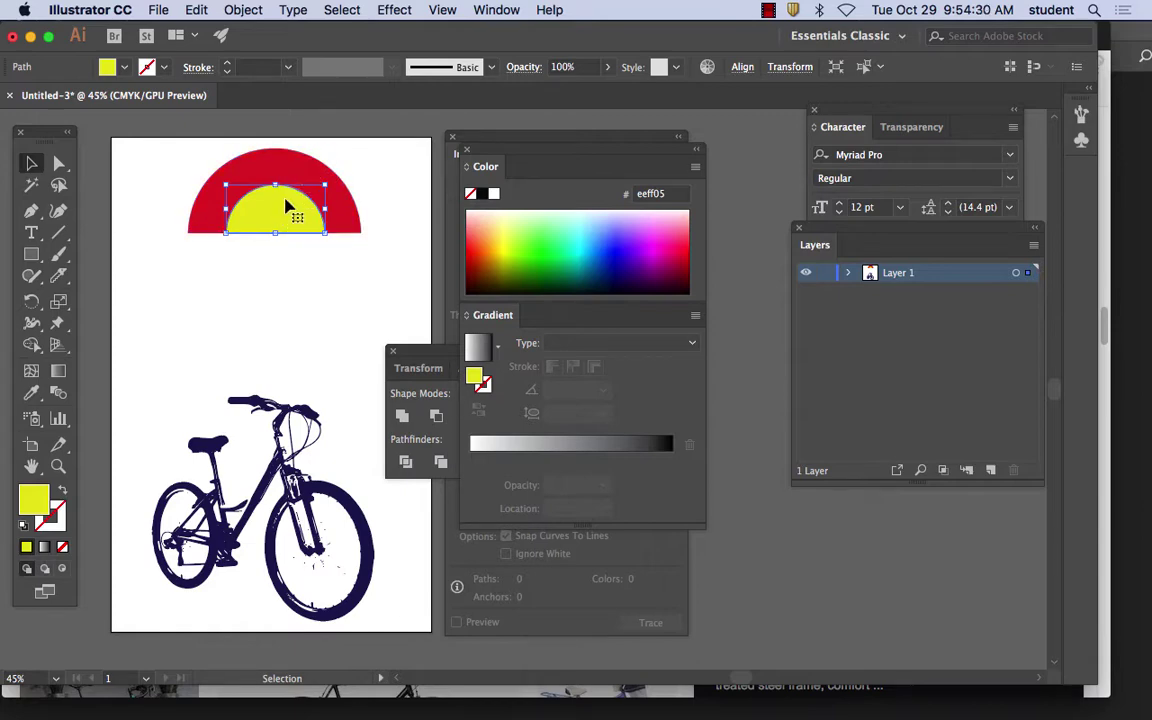
Step: Draw a small yellow rectangle in the empty area between the half circles and the bike
left_click(59, 395)
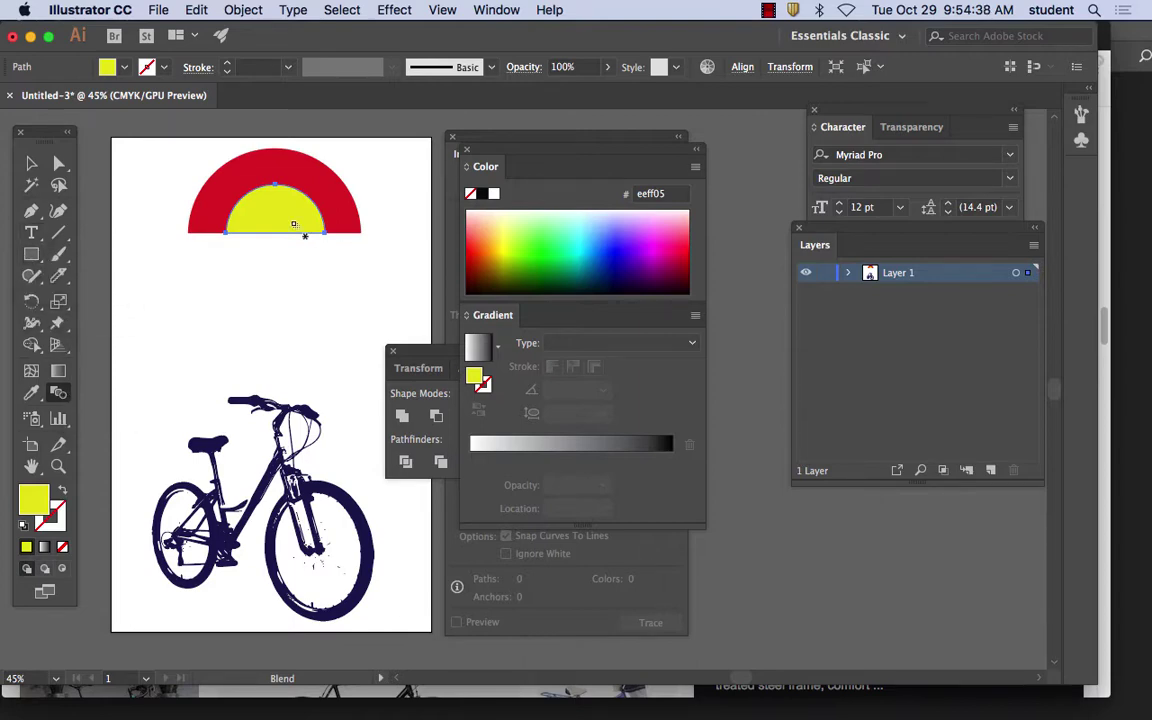
left_click(59, 163)
left_click(31, 163)
left_click(181, 291)
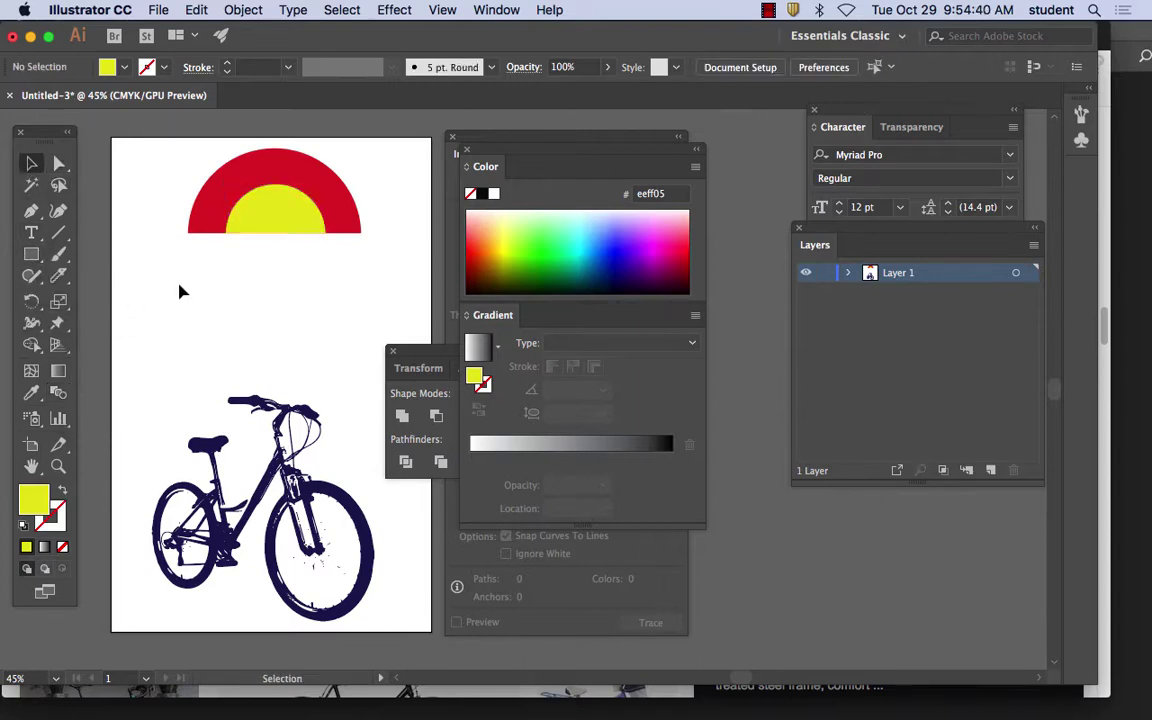
left_click(31, 254)
left_click_drag(141, 294, 212, 341)
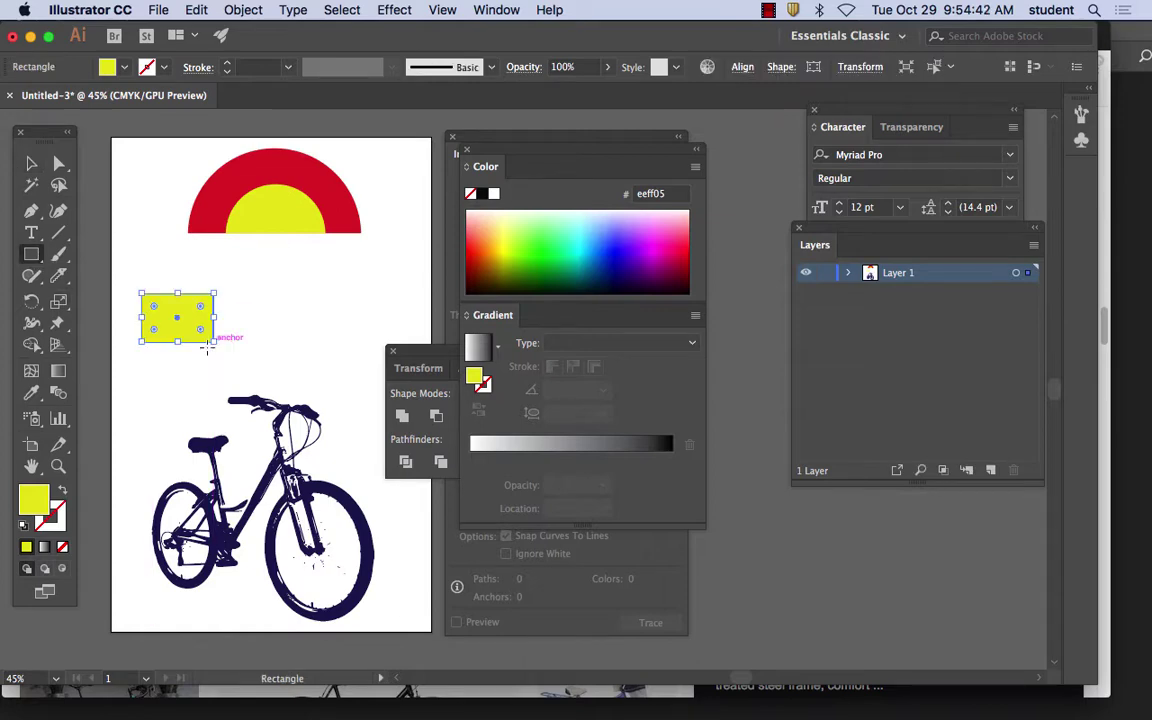
Step: Draw a small hexagon filled with green 00ef9e and place it level with the yellow rectangle, to its right
left_click_drag(31, 254, 117, 319)
left_click_drag(293, 215, 296, 311)
left_click(570, 246)
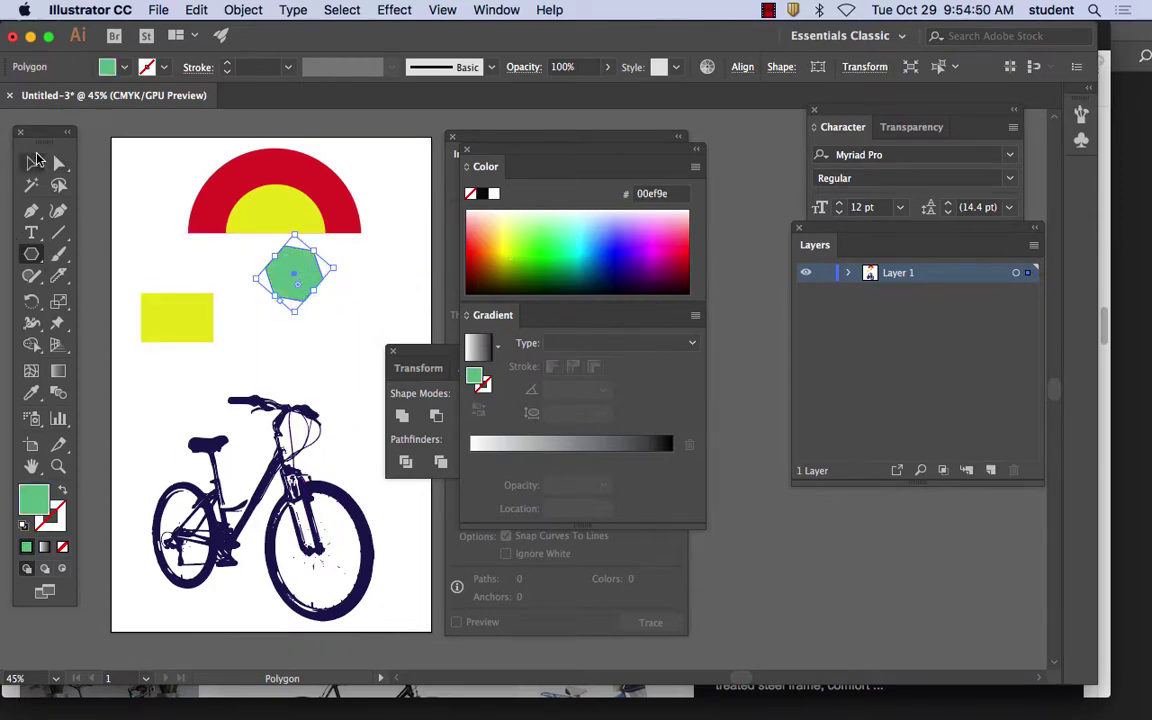
left_click(31, 162)
left_click_drag(290, 265, 284, 308)
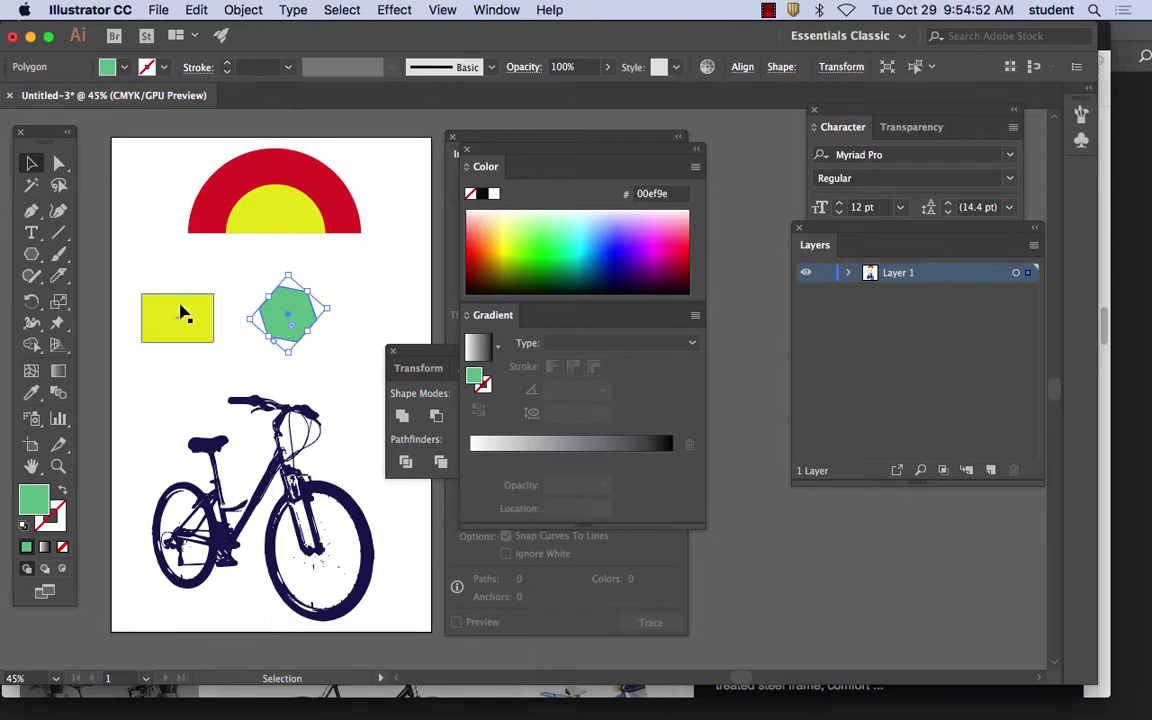
Step: Blend the yellow rectangle into the green hexagon with the Blend tool
left_click(58, 393)
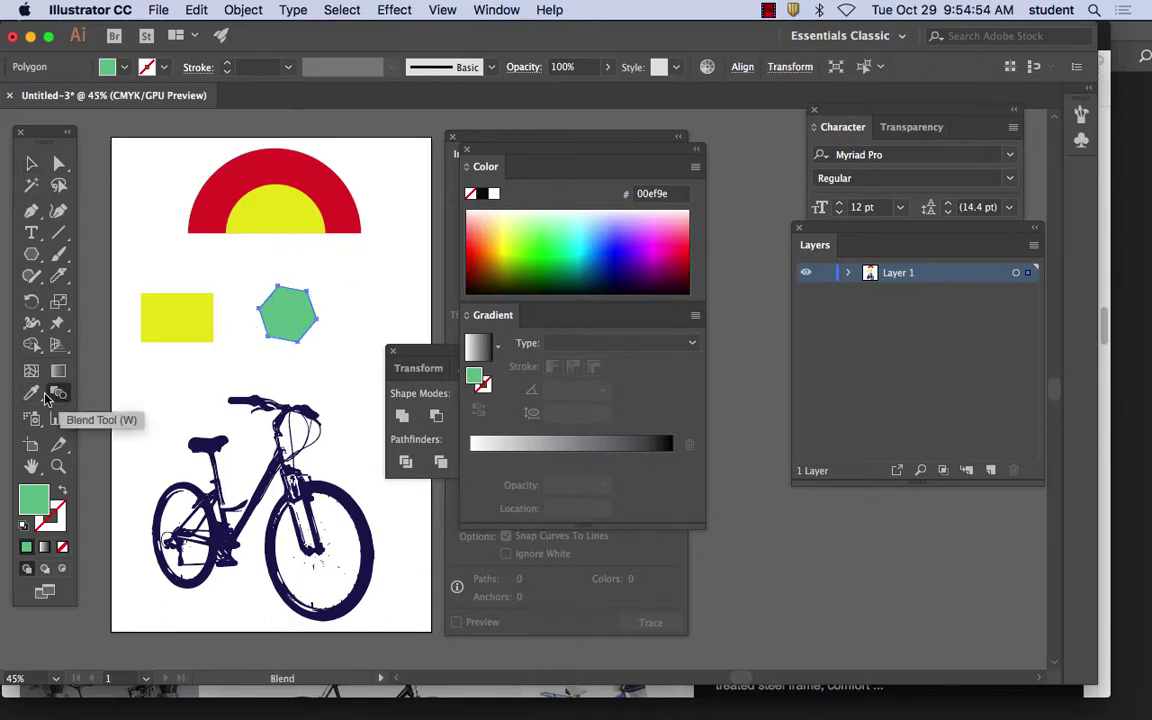
left_click(144, 296)
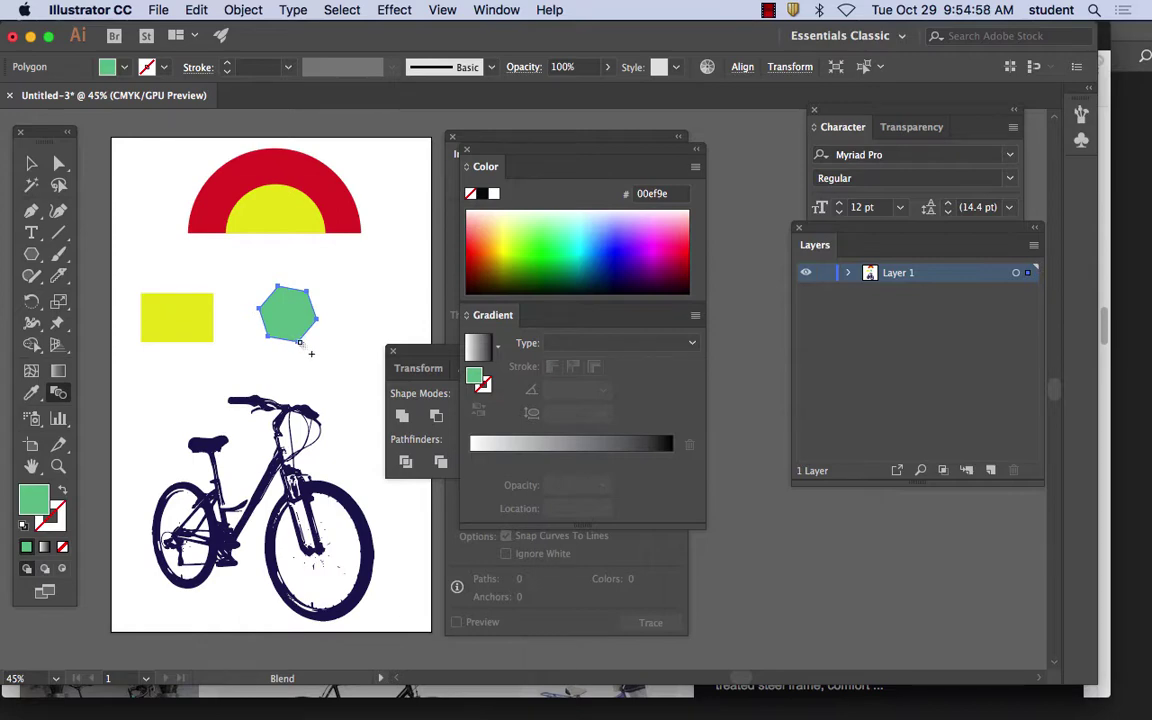
left_click(275, 314)
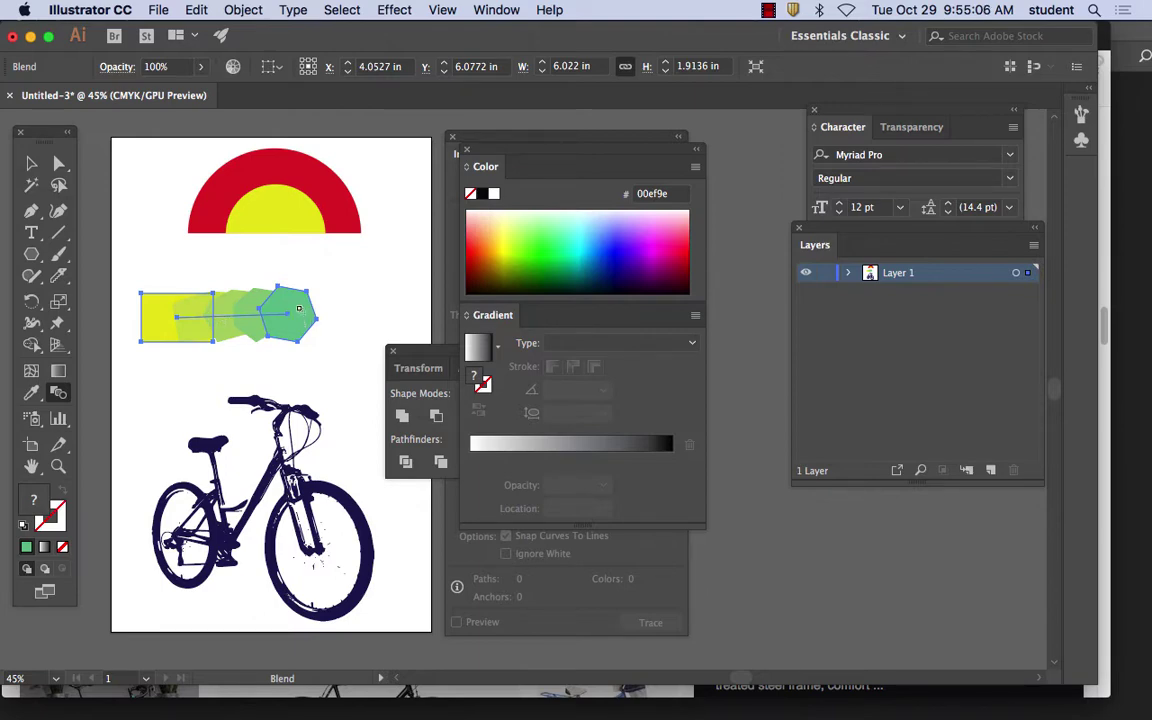
Step: Extend the blend from the green hexagon to the red half circle and undo that extension
left_click(280, 150)
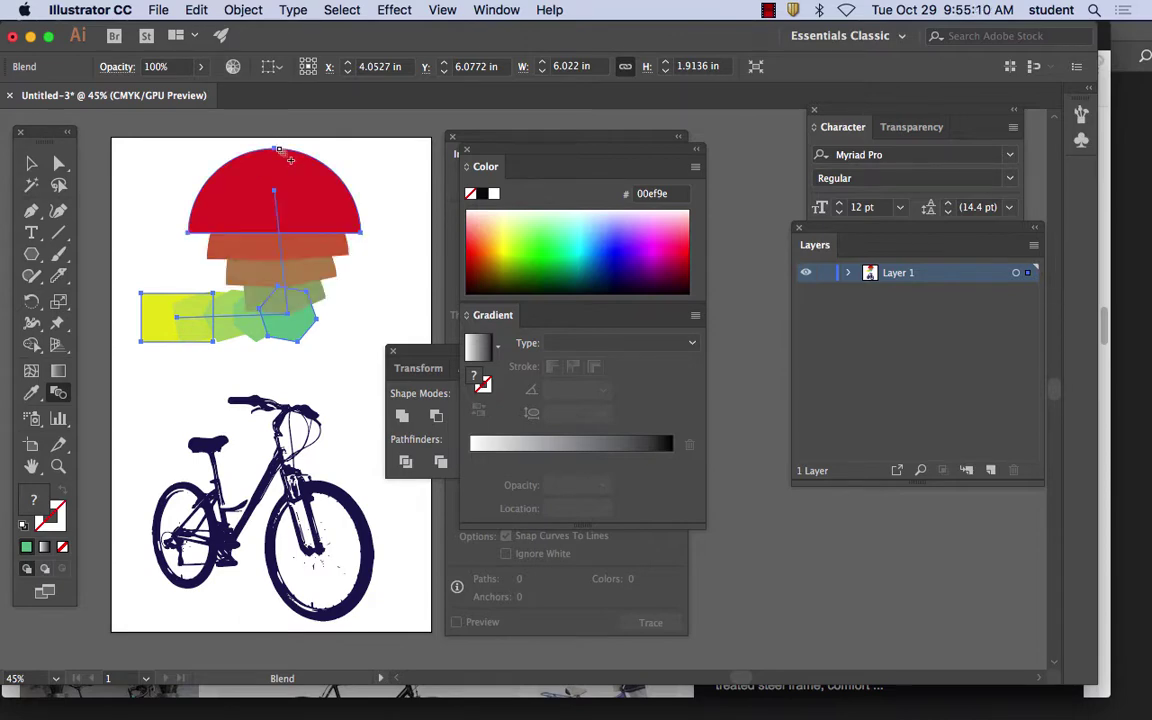
left_click(196, 10)
left_click(205, 33)
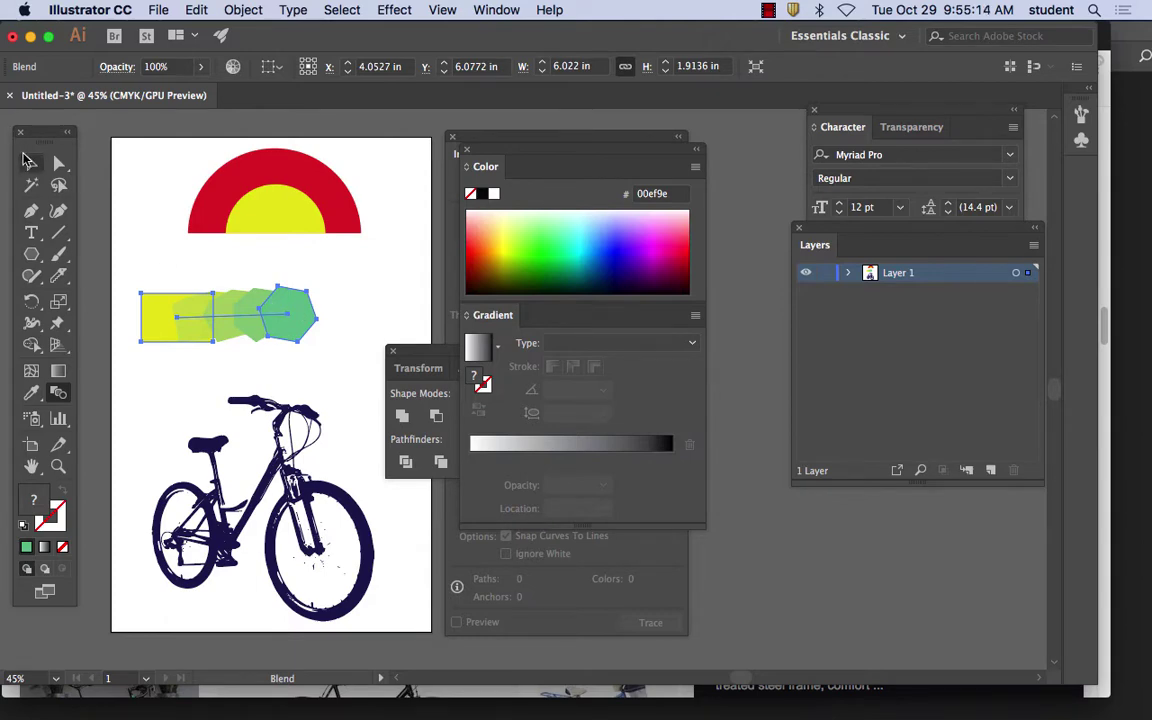
Step: Deselect the rectangle-hexagon blend and blend the red half circle with the yellow one inside it
left_click(31, 163)
left_click(350, 300)
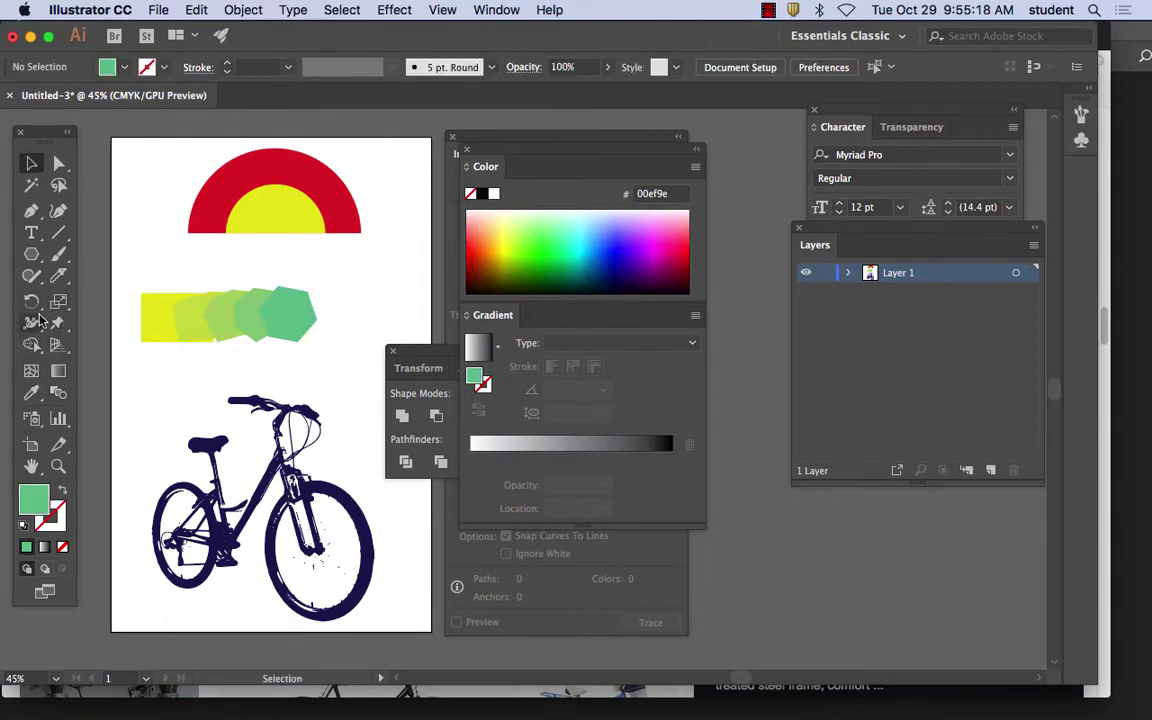
key("w")
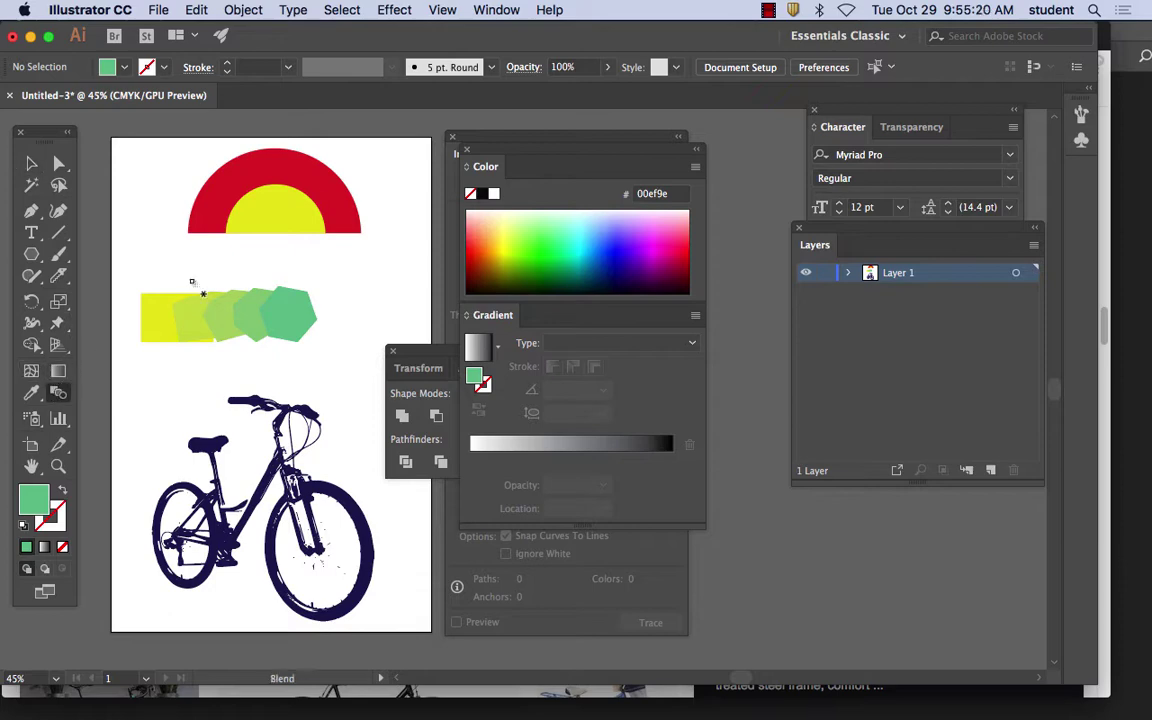
left_click(284, 151)
left_click(262, 188)
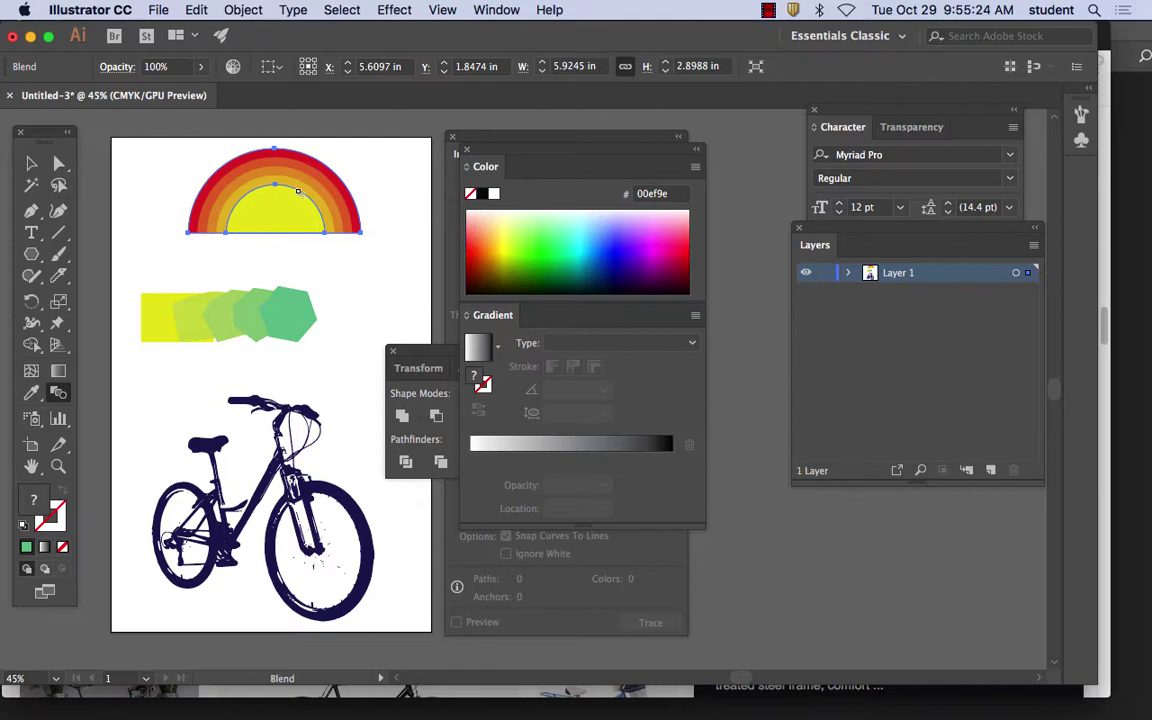
Step: Magnify the blended half circles to 200% and move the Image Trace, Color and Pathfinder panels clear of them
key("v")
key("super+equal")
key("super+equal")
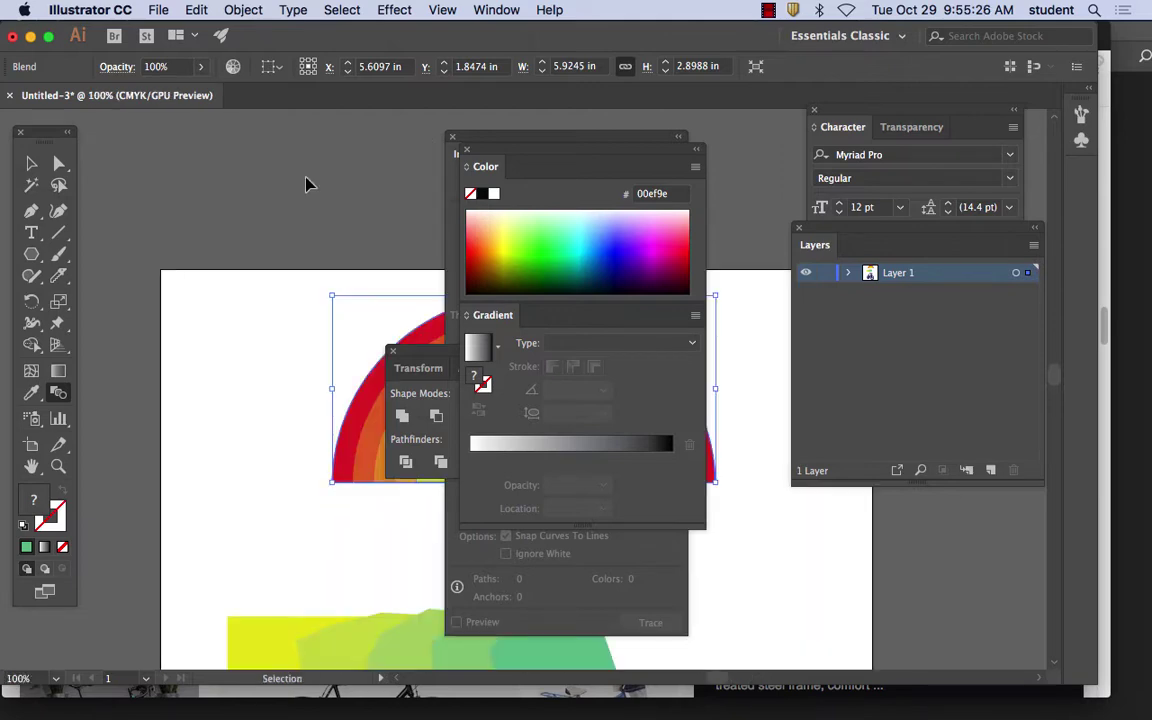
key("super+equal")
key("super+equal")
key("h")
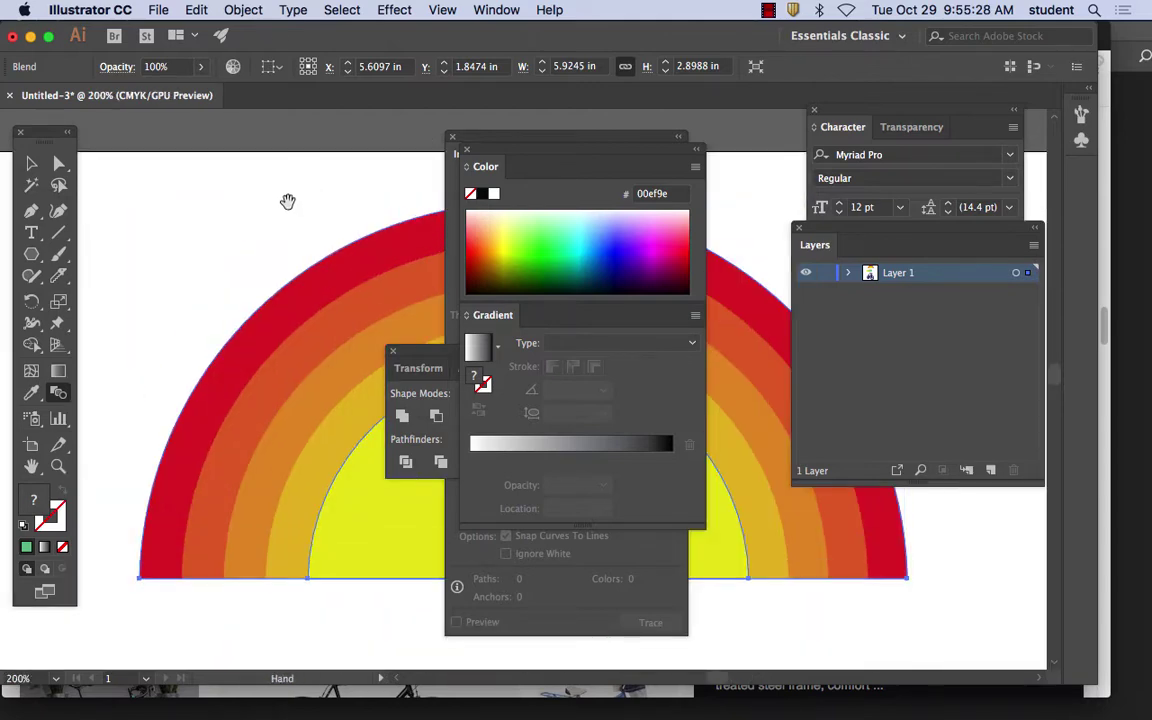
left_click_drag(290, 198, 136, 233)
left_click_drag(470, 136, 796, 150)
left_click_drag(647, 162, 889, 173)
left_click_drag(474, 358, 703, 130)
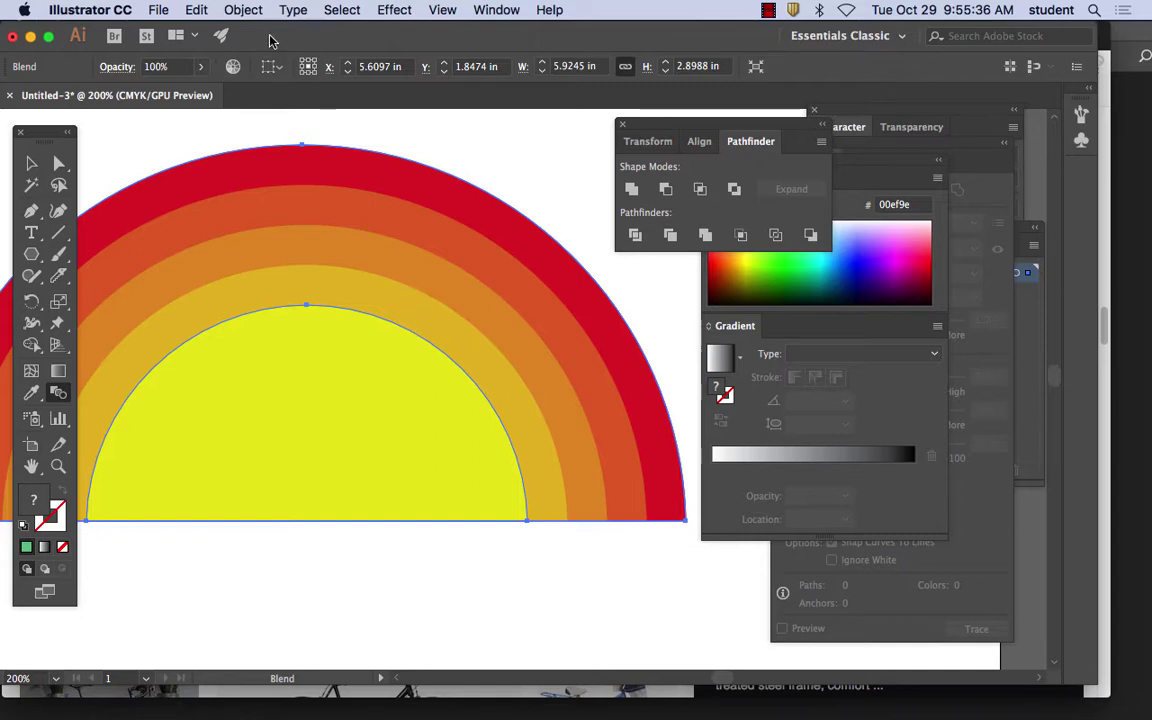
Step: Undo the blend of the half circles and set the blend spacing to Smooth Color
left_click(196, 10)
left_click(190, 32)
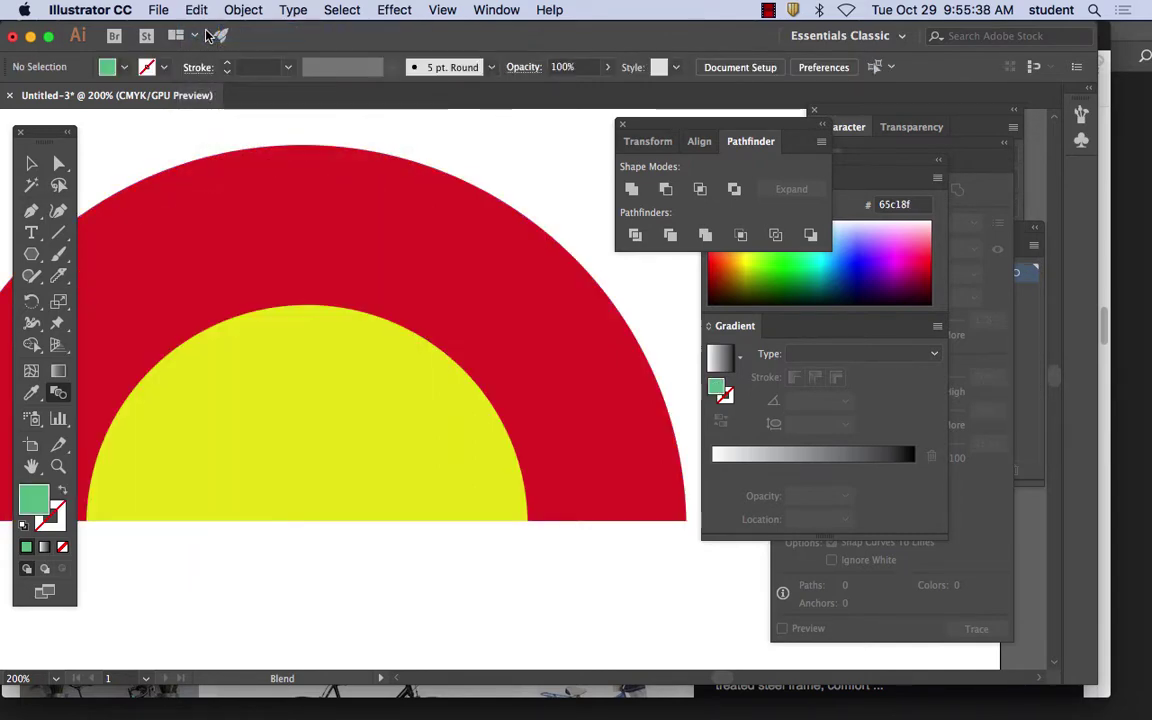
double_click(62, 398)
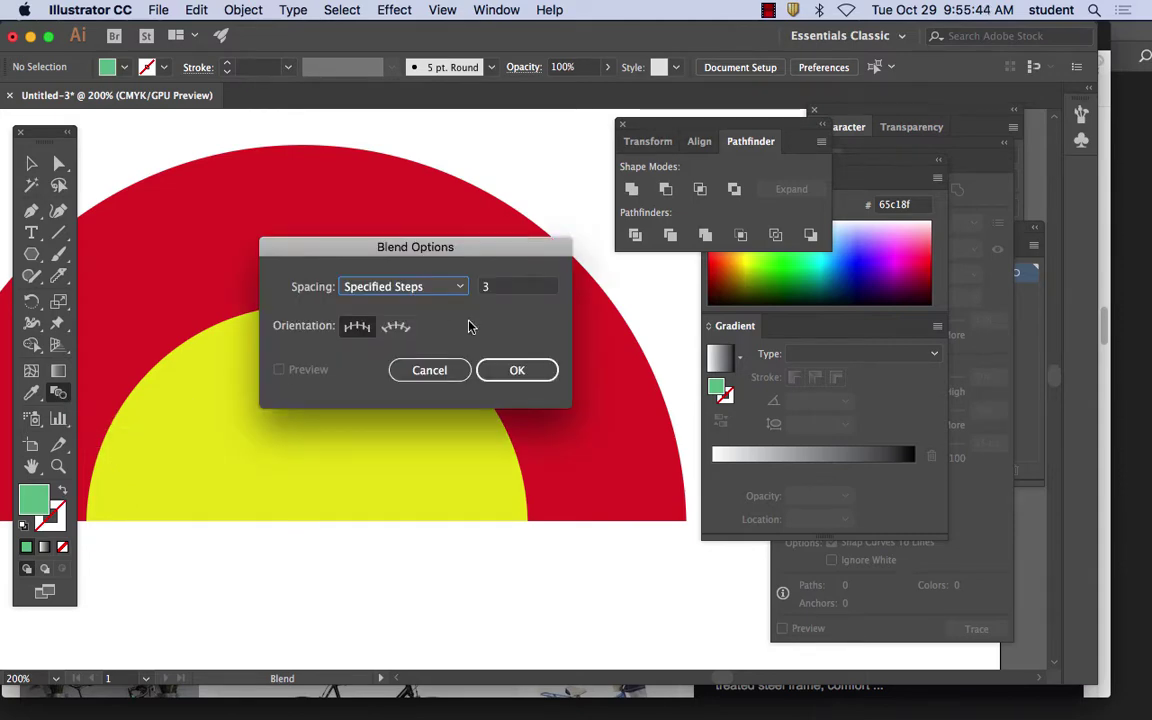
left_click(455, 287)
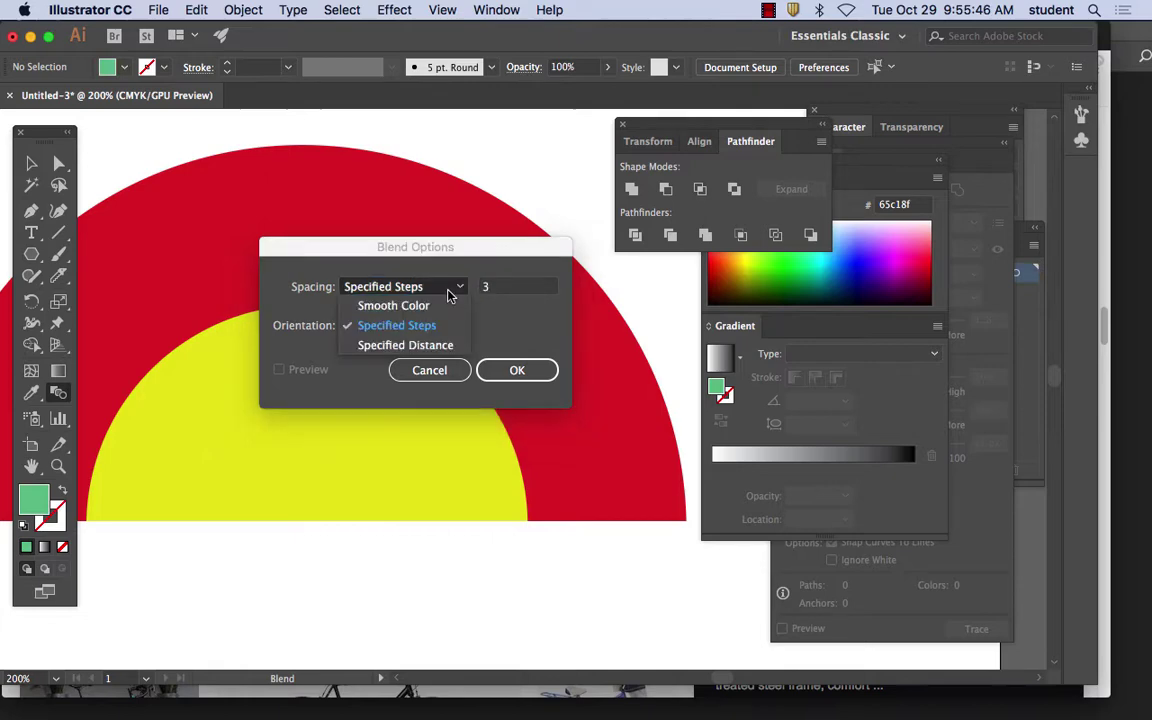
left_click(437, 308)
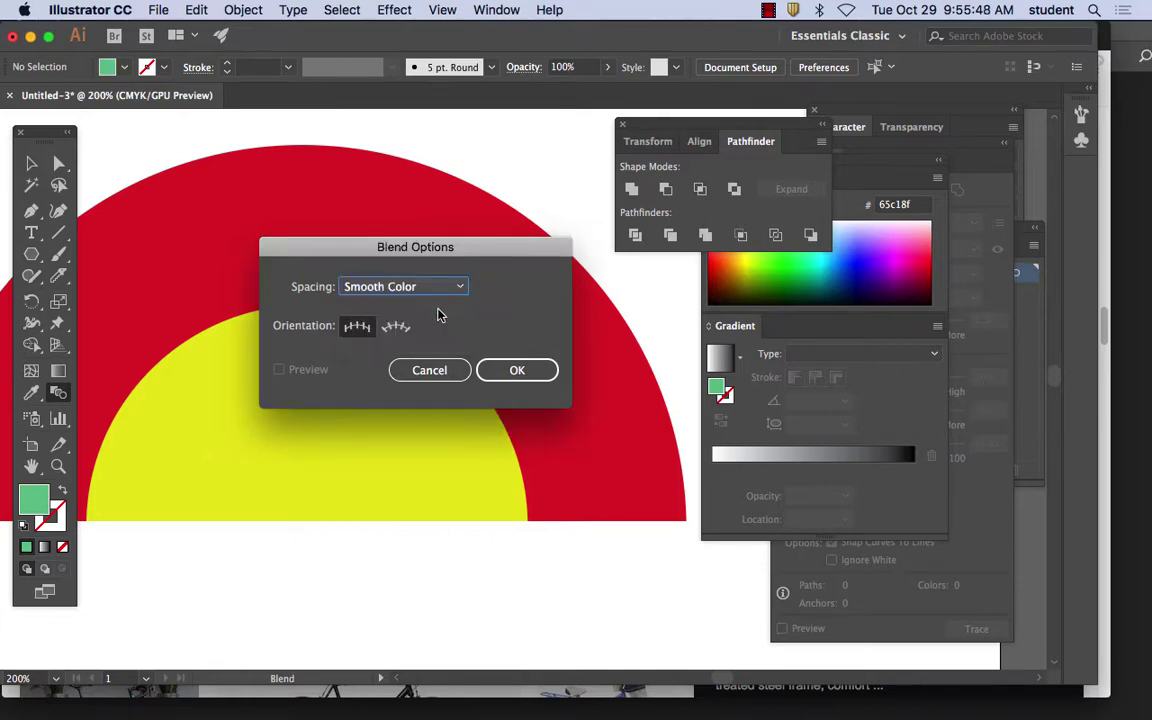
left_click(522, 370)
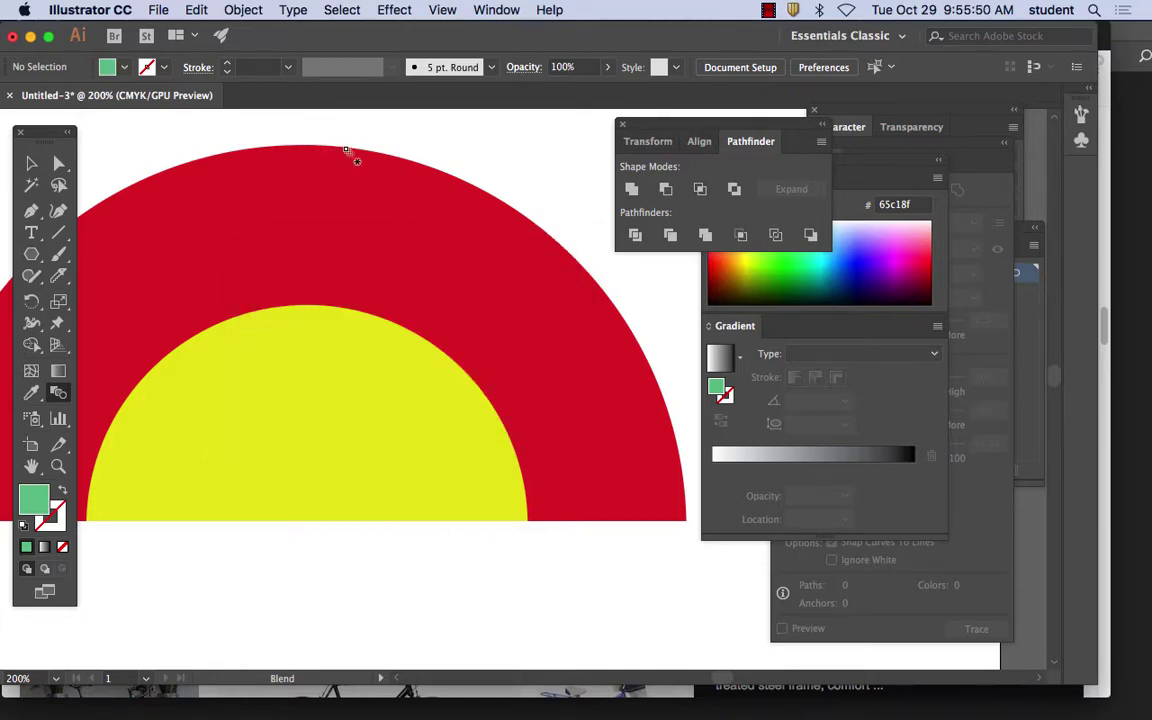
Step: Blend the red half circle into the yellow one with smooth color and undo that blend
left_click(324, 148)
left_click(322, 307)
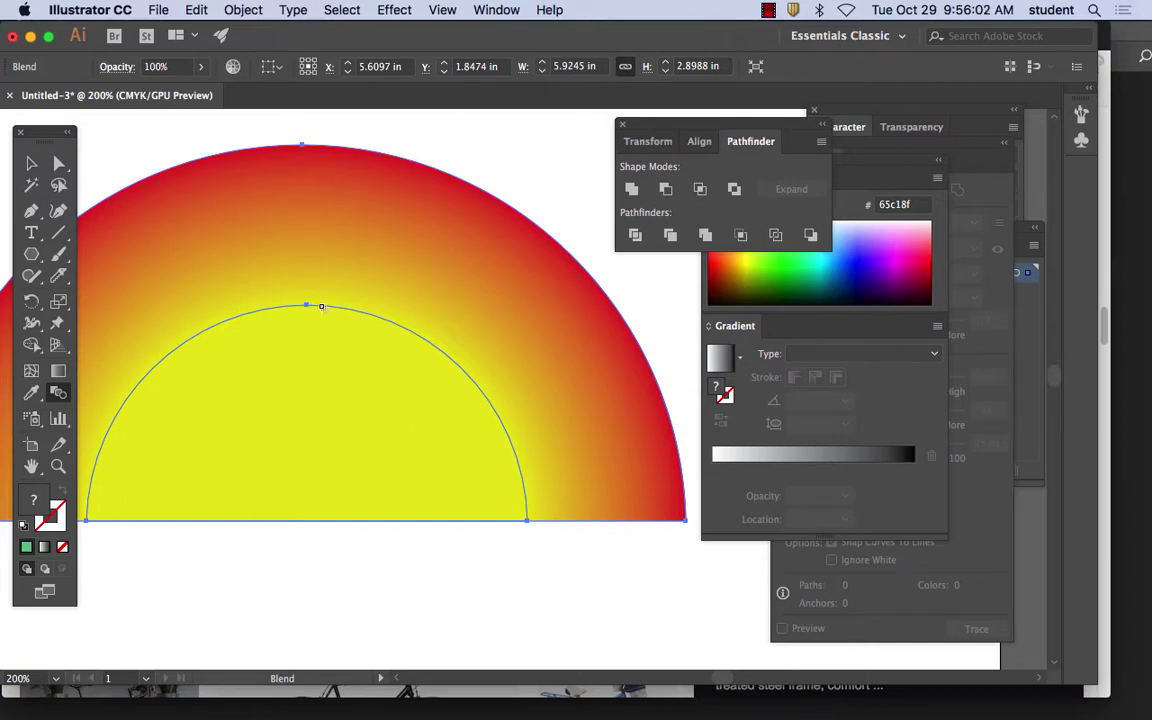
left_click(196, 9)
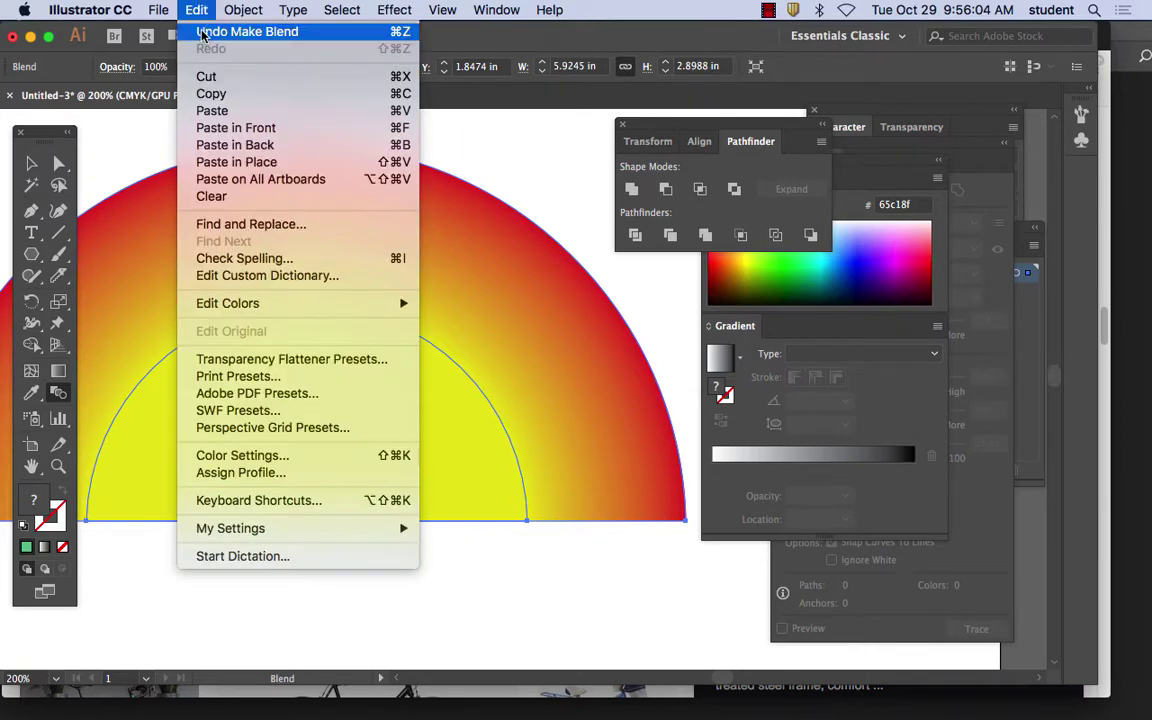
left_click(183, 30)
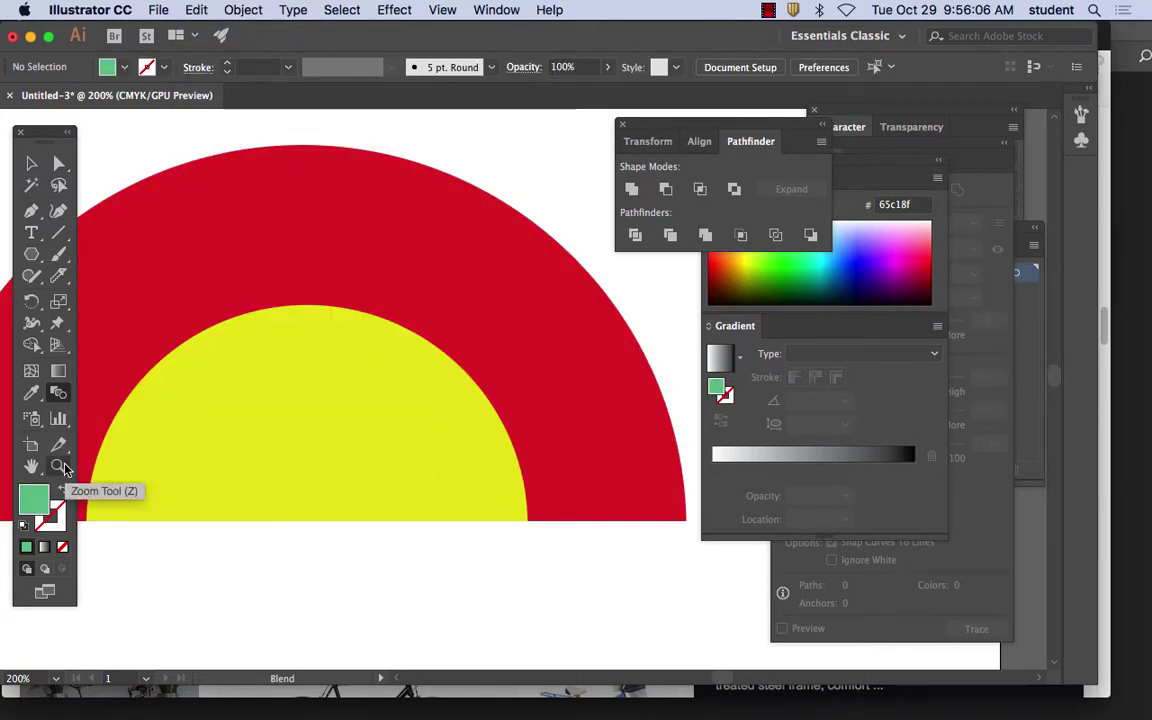
Step: Set the blend spacing to 2 specified steps and blend the red half circle with the yellow one inside it
double_click(59, 393)
left_click(378, 286)
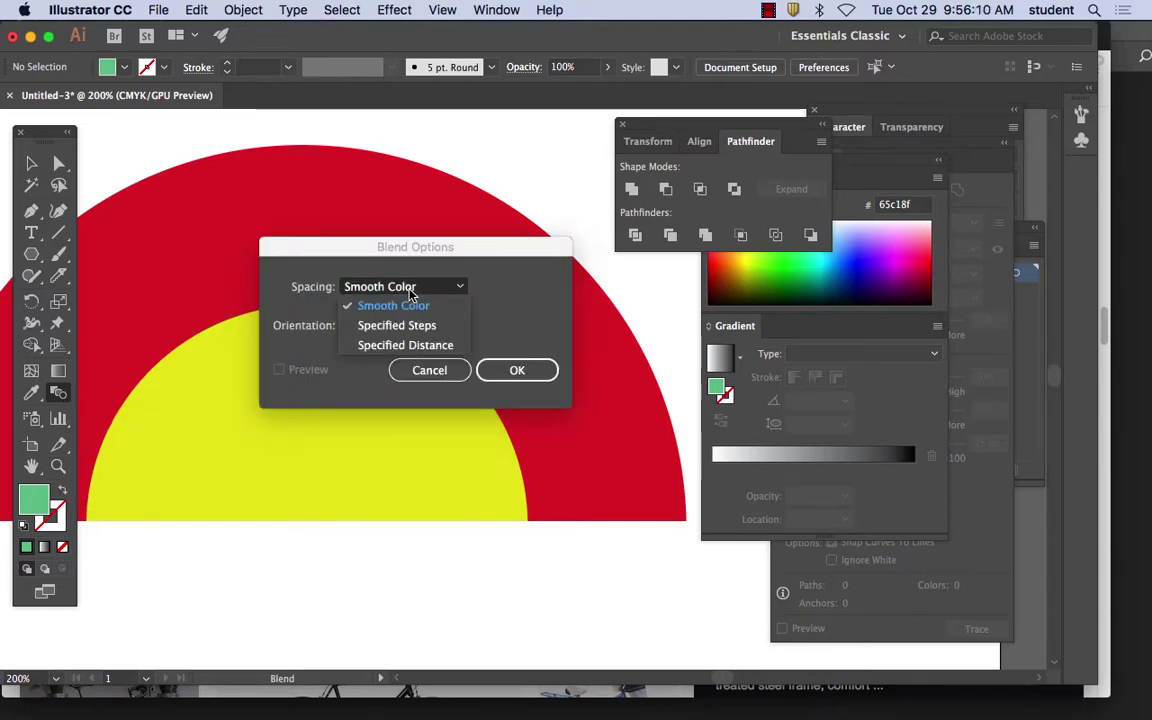
left_click(410, 325)
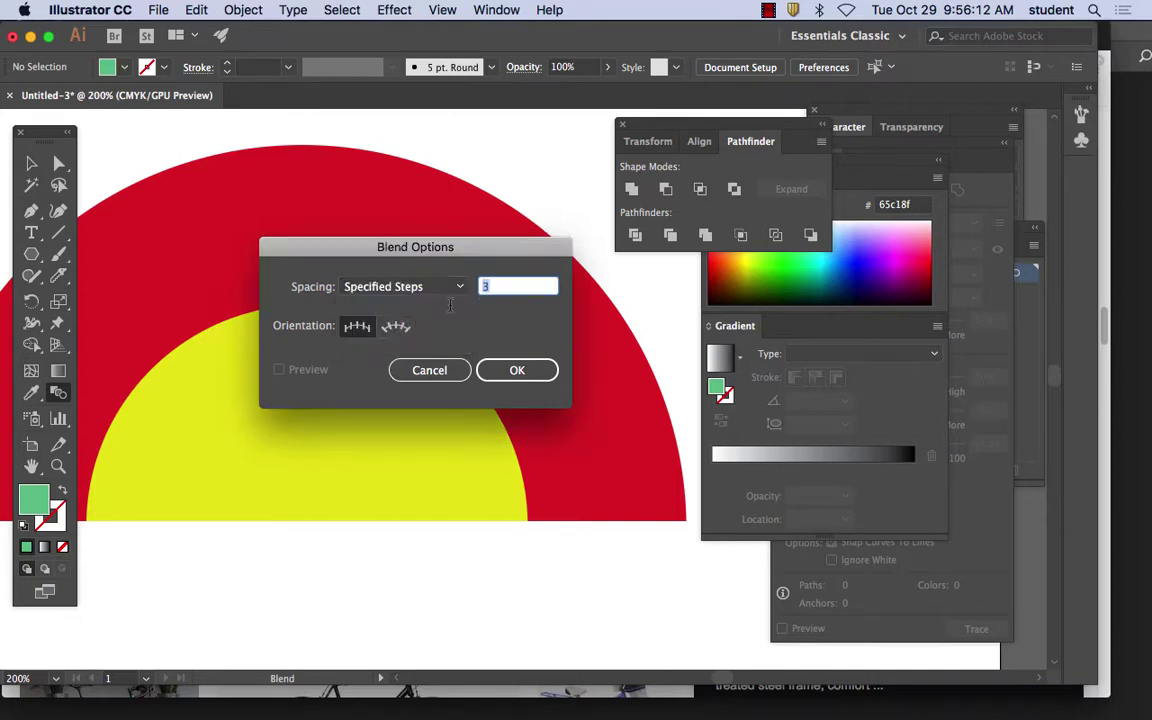
type("2")
left_click(515, 370)
left_click(331, 148)
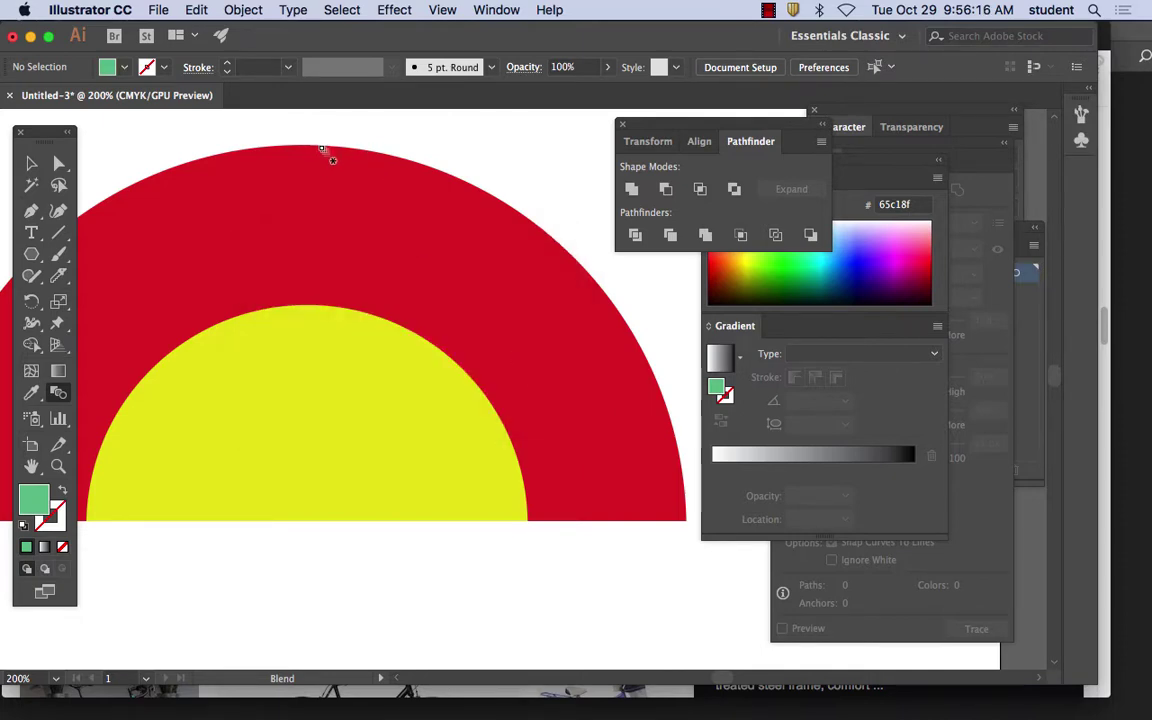
left_click(319, 306)
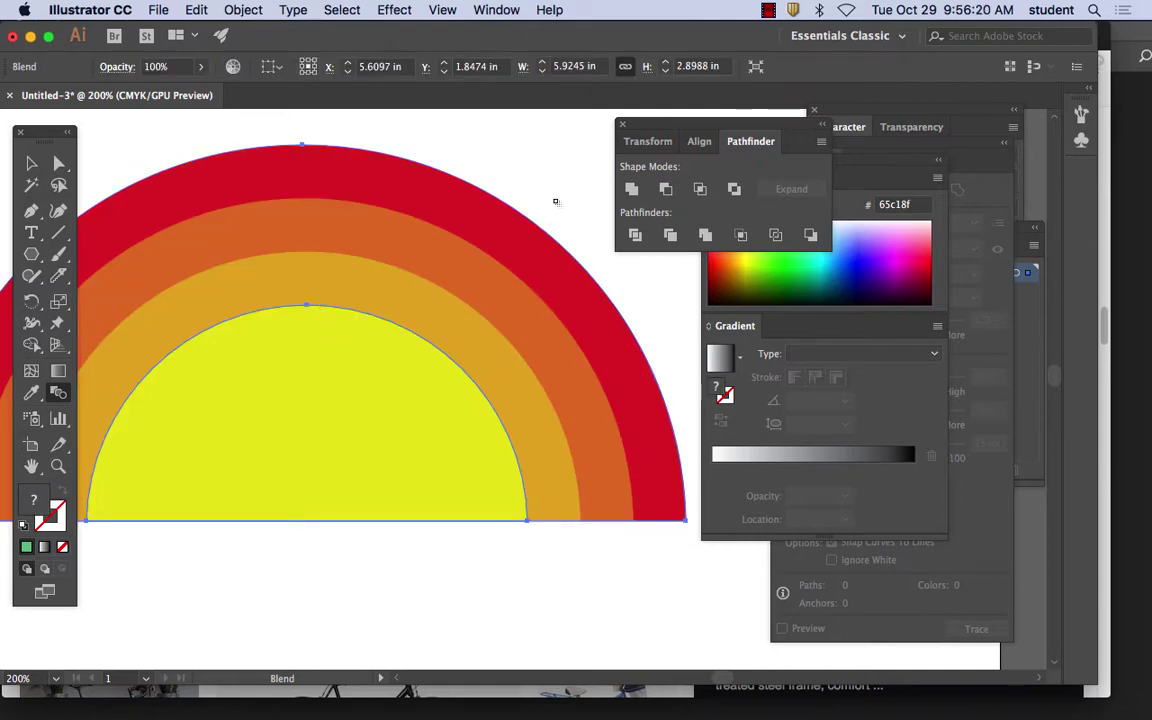
Step: Shift the rectangle-hexagon blend slightly, and stretch it by moving its green hexagon alone beyond the artboard's right edge
key("super+minus")
key("super+minus")
key("super+minus")
key("space")
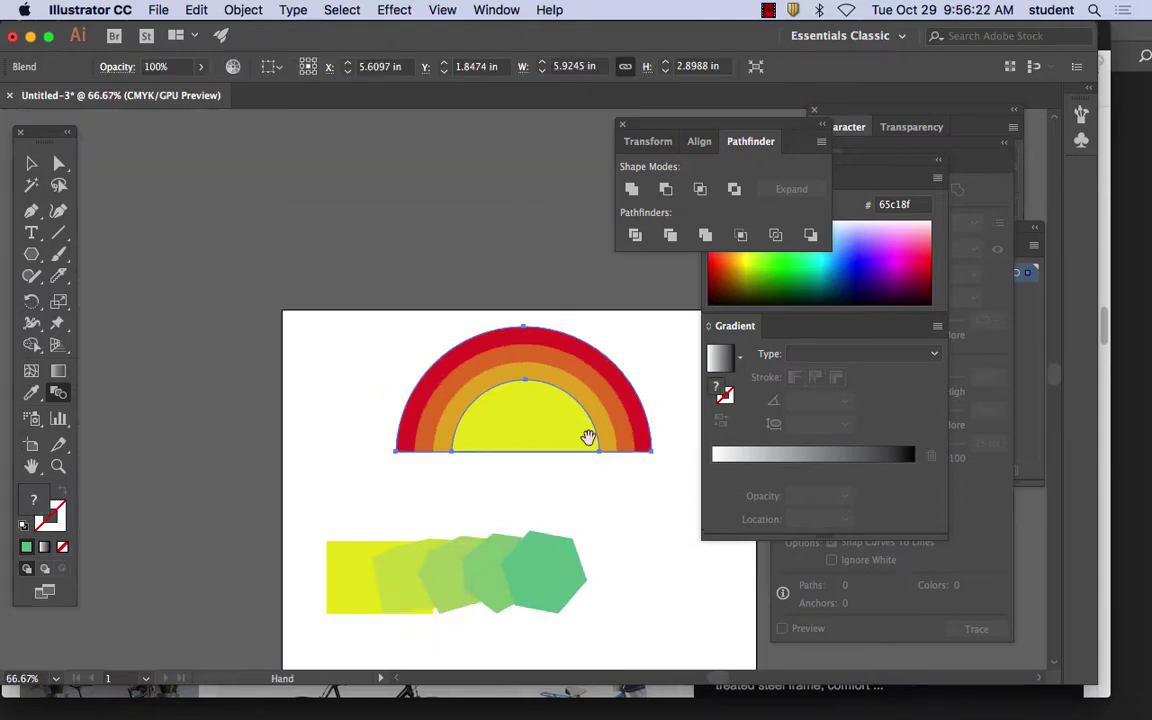
left_click_drag(588, 437, 310, 222)
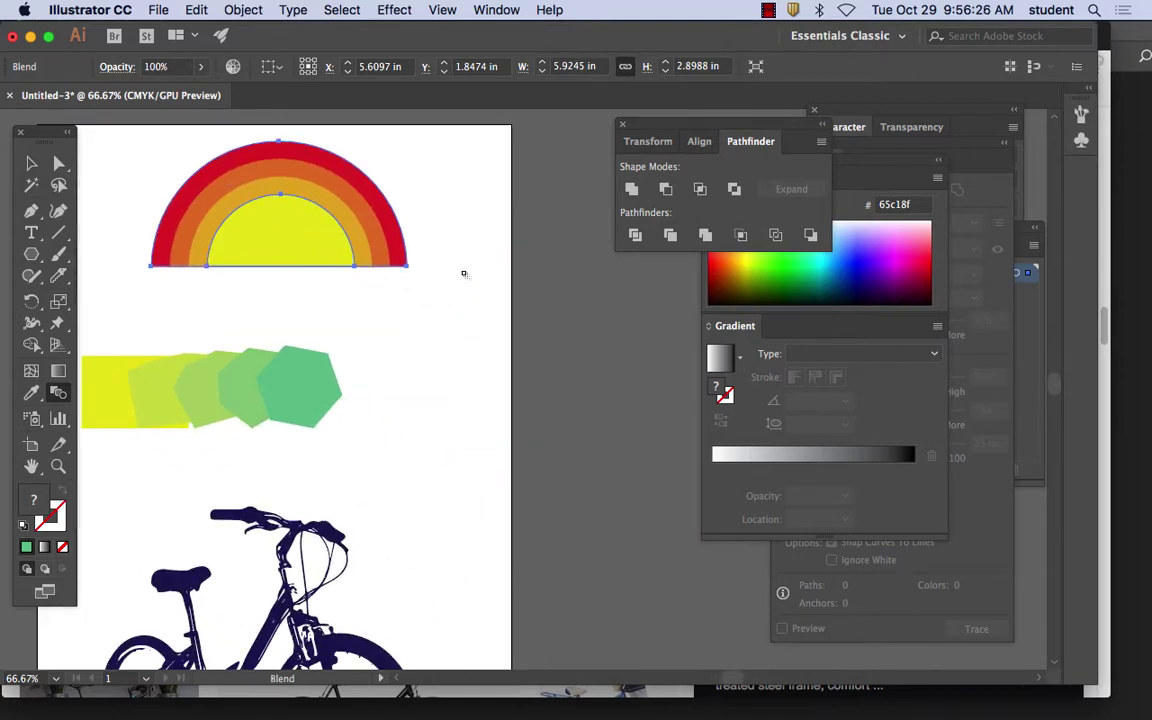
key("v")
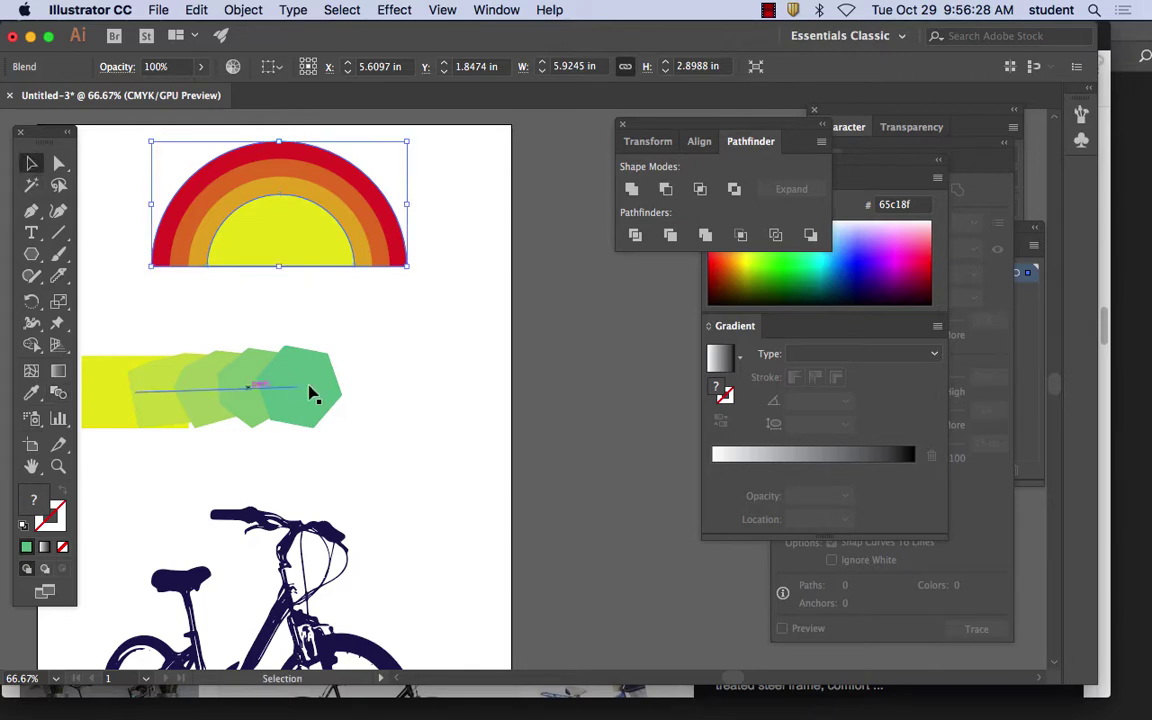
left_click(310, 389)
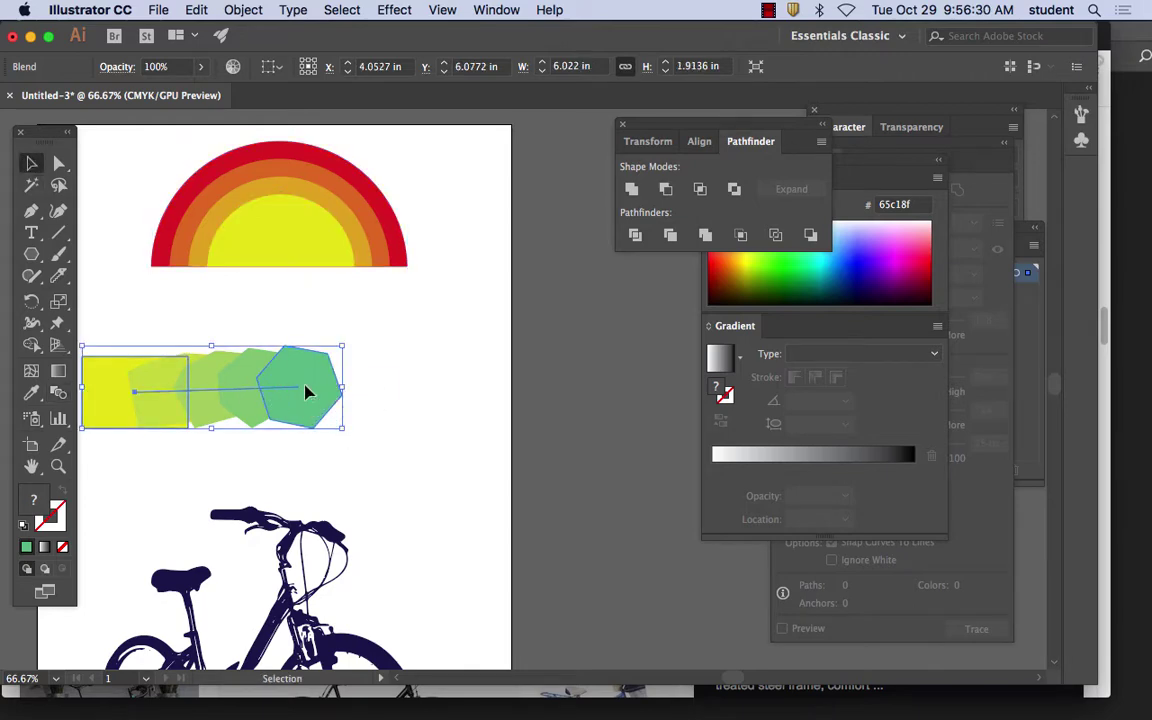
key("a")
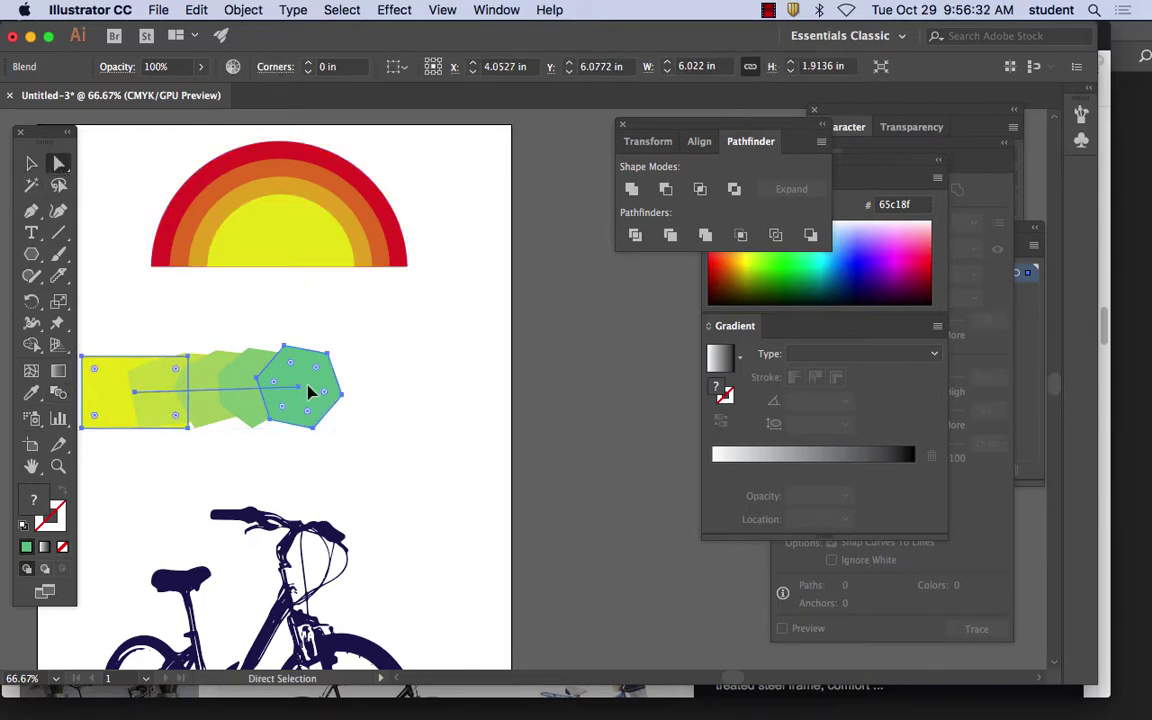
left_click_drag(311, 391, 334, 380)
left_click(300, 340)
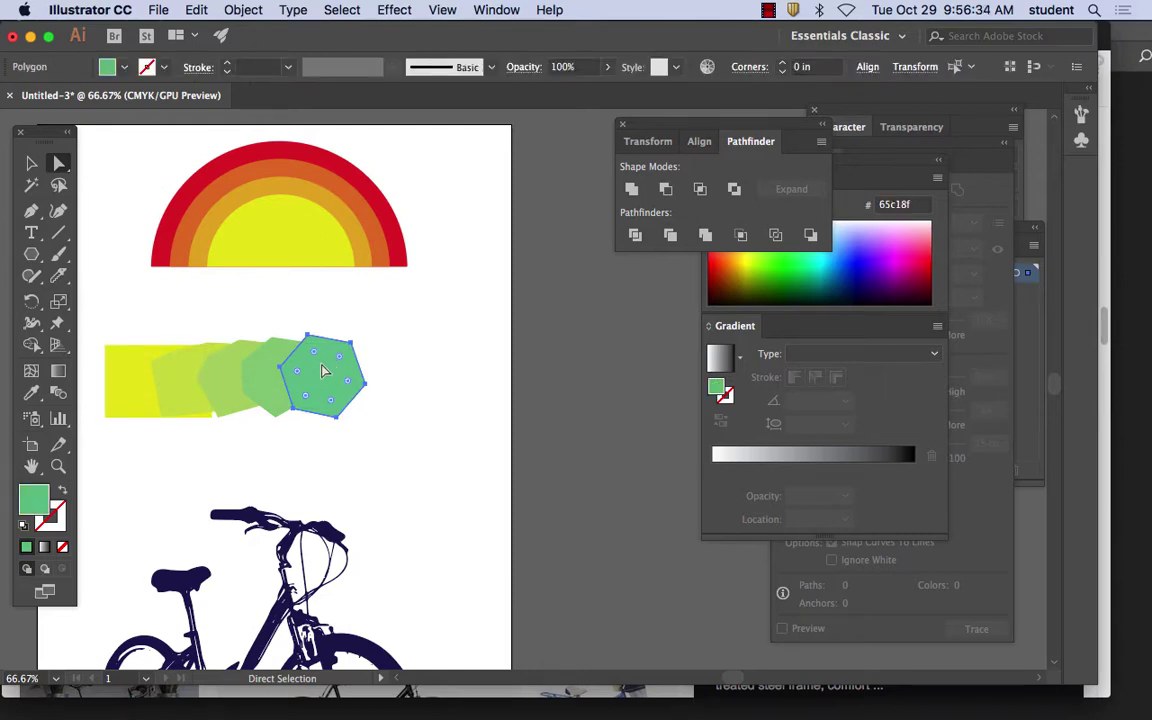
left_click_drag(305, 335, 574, 288)
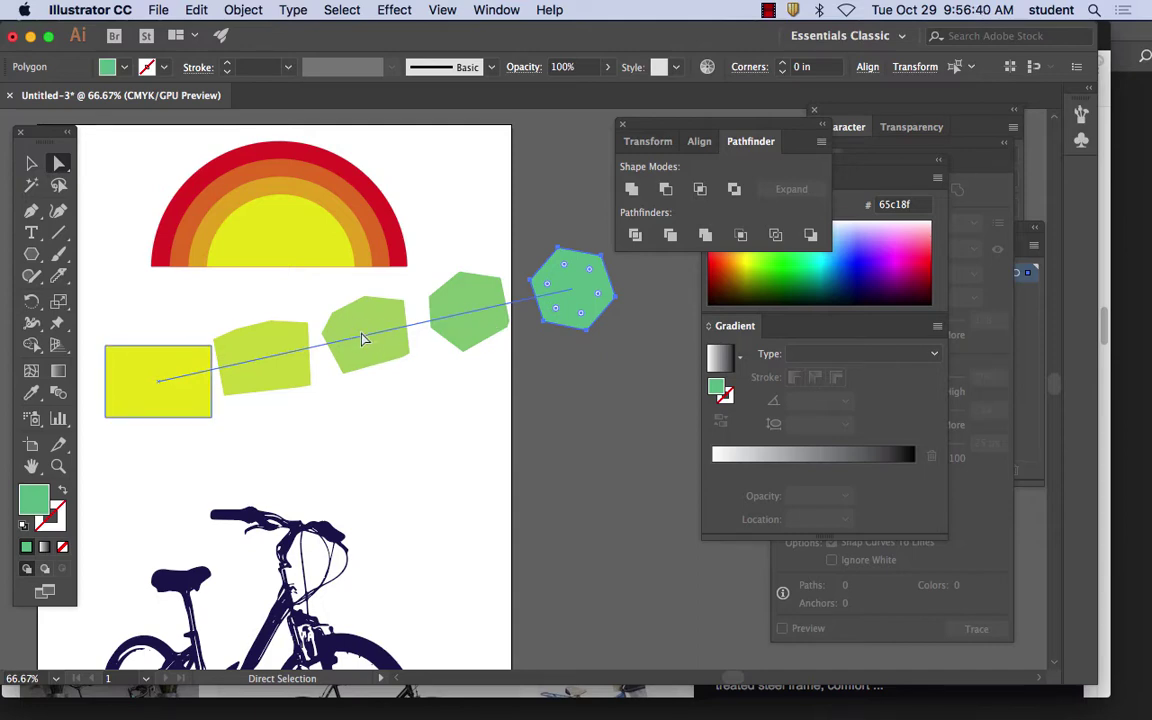
Step: Expand the stretched rectangle-hexagon blend into separate shapes and move its three intermediate shapes apart
left_click(244, 10)
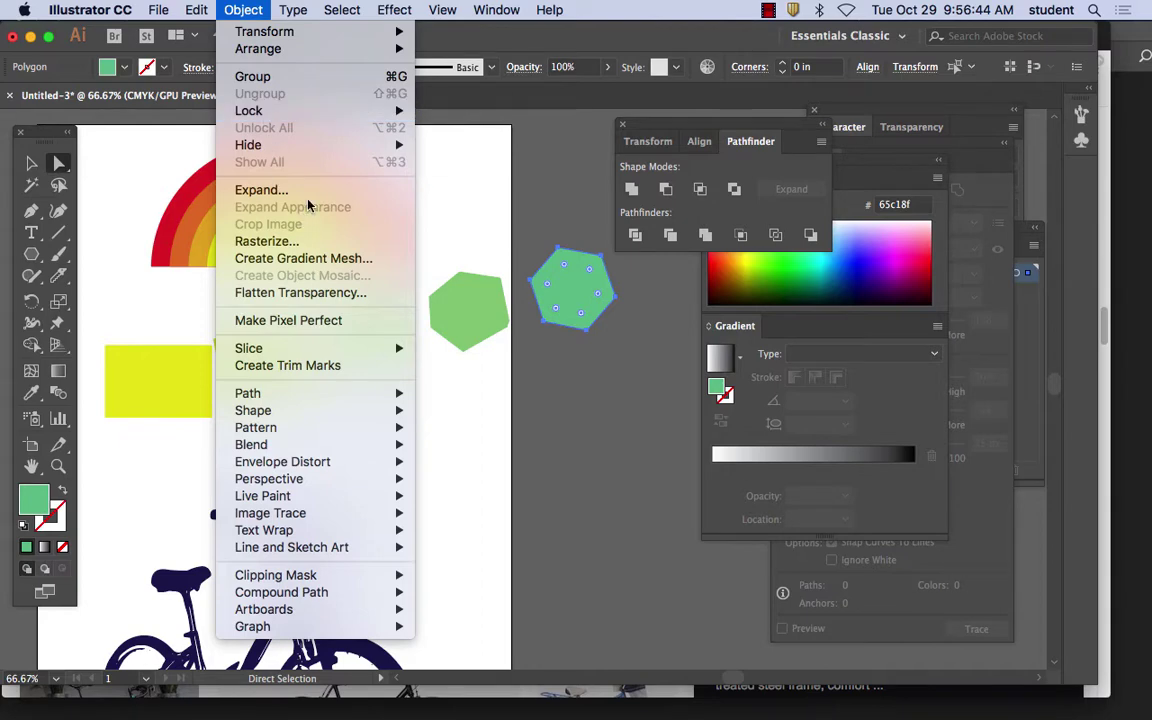
left_click(261, 190)
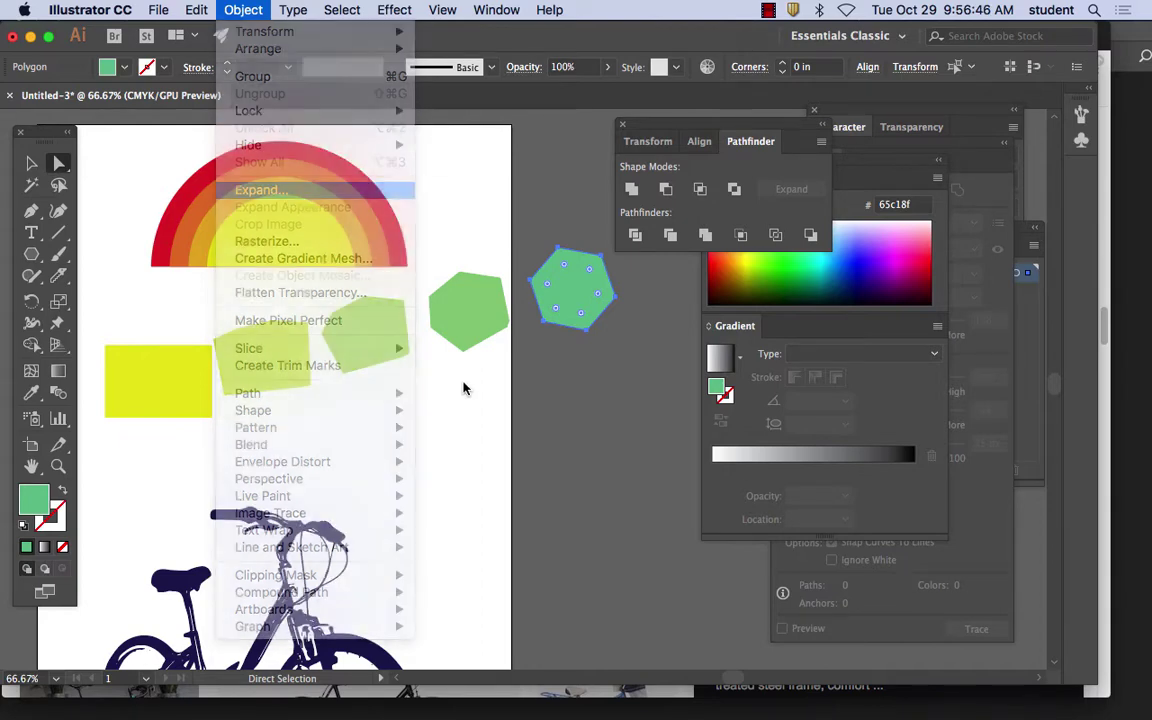
left_click(380, 373)
left_click_drag(478, 311, 438, 453)
left_click(465, 465)
left_click(455, 330)
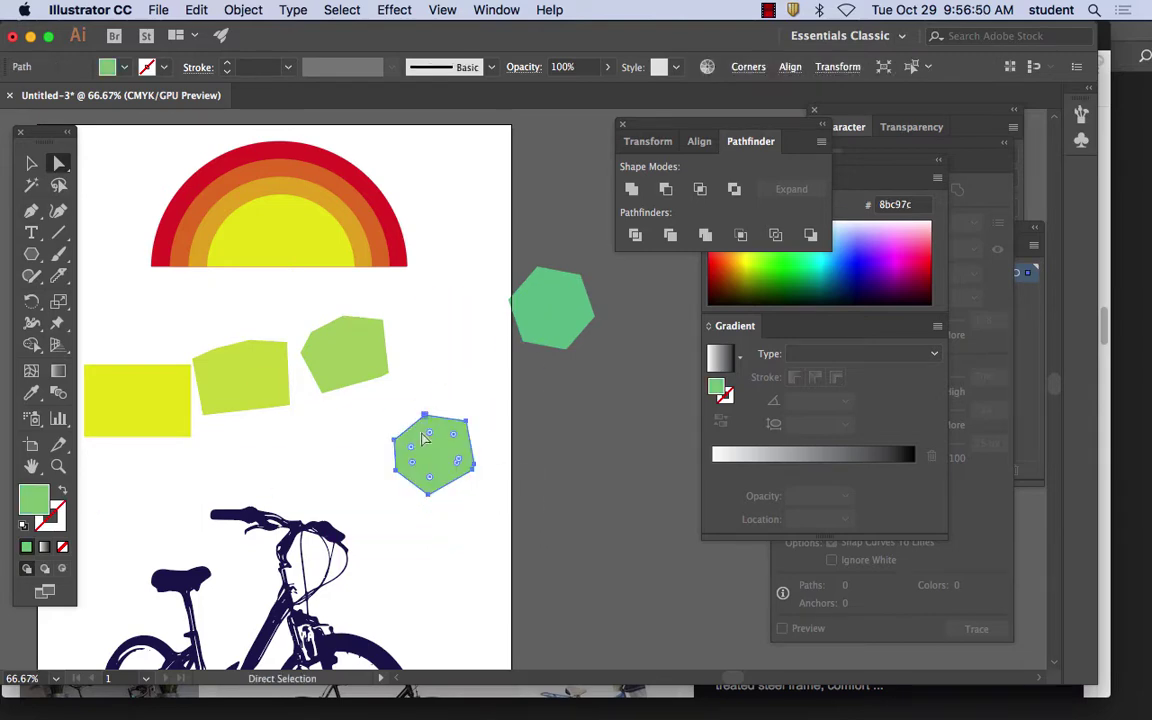
left_click_drag(372, 354, 473, 309)
left_click_drag(283, 369, 357, 390)
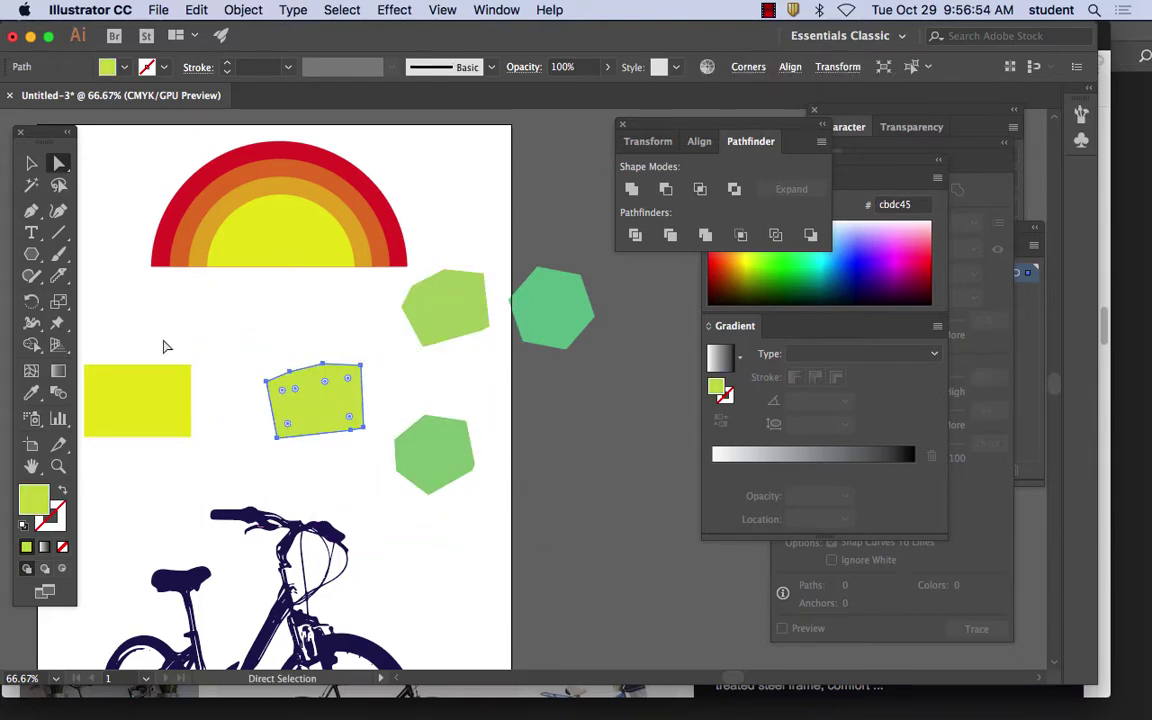
Step: Delete the yellow rectangle, the green hexagon and the three intermediate shapes between them
left_click_drag(160, 341, 621, 452)
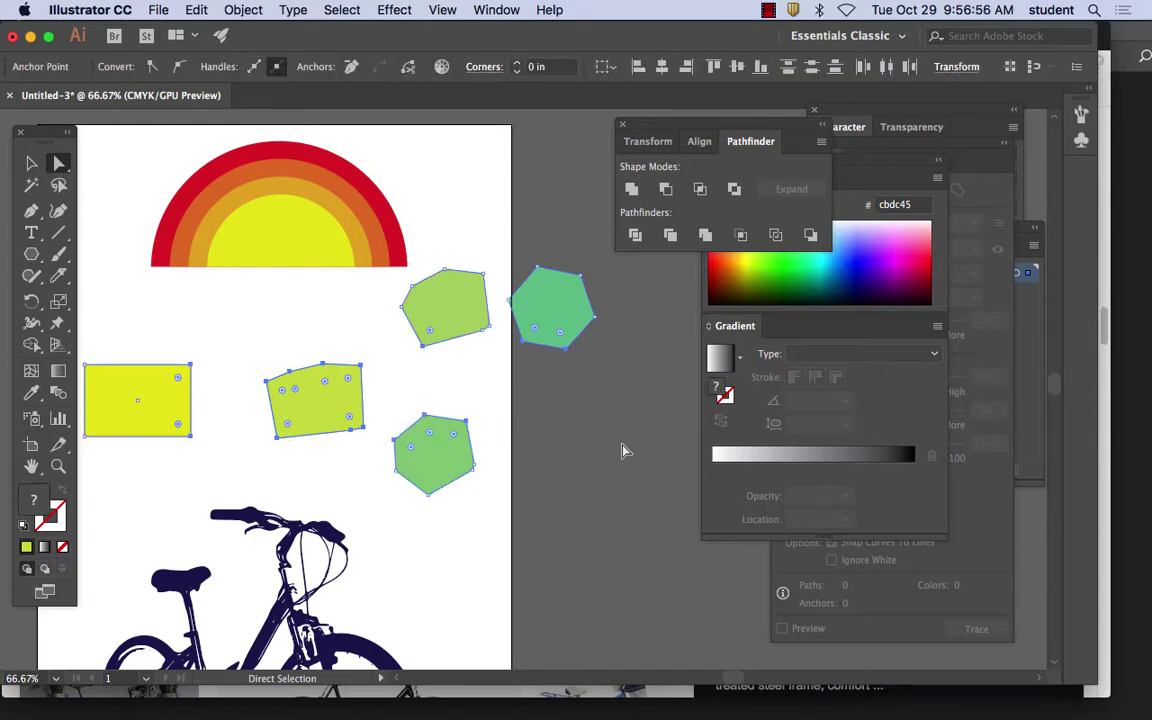
key("Delete")
key("Delete")
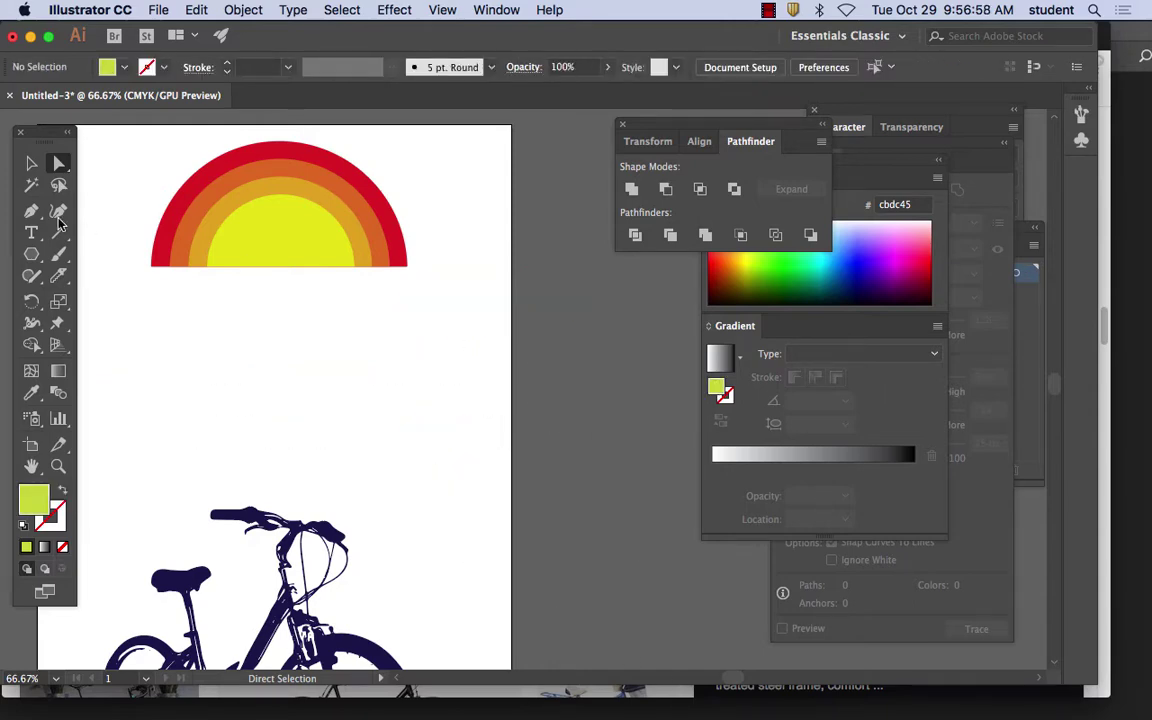
Step: Scale the dark blue bike down and place it over the blended half circles
left_click(31, 162)
left_click(310, 180)
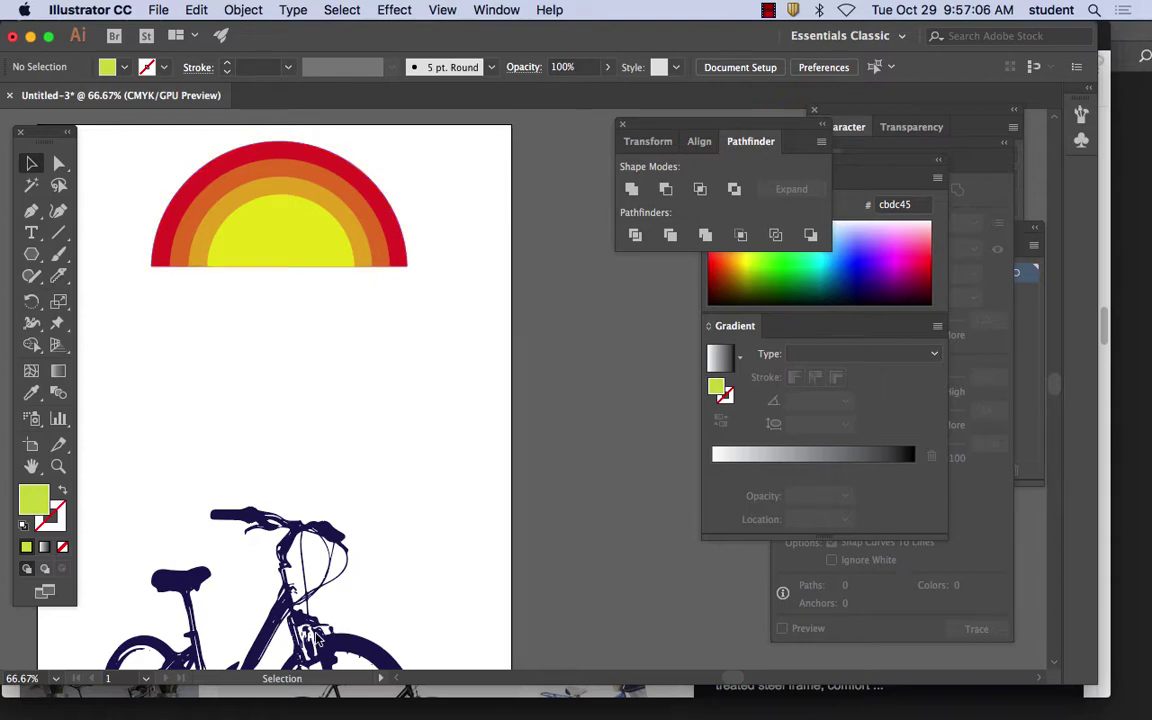
left_click(325, 528)
left_click_drag(429, 508, 318, 618)
left_click_drag(243, 632, 341, 340)
left_click_drag(414, 323, 290, 454)
left_click_drag(258, 534, 268, 201)
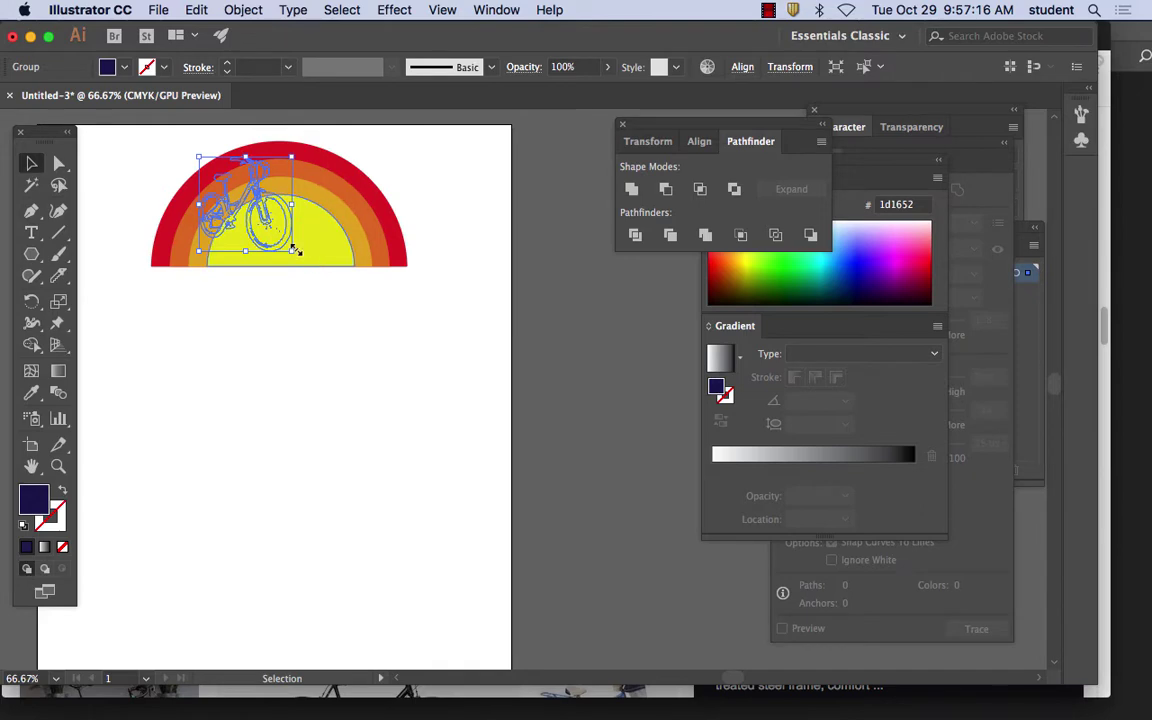
Step: Bring the bike to the front and enlarge it to nearly the full height of the half circles, leaving it deselected
left_click(243, 9)
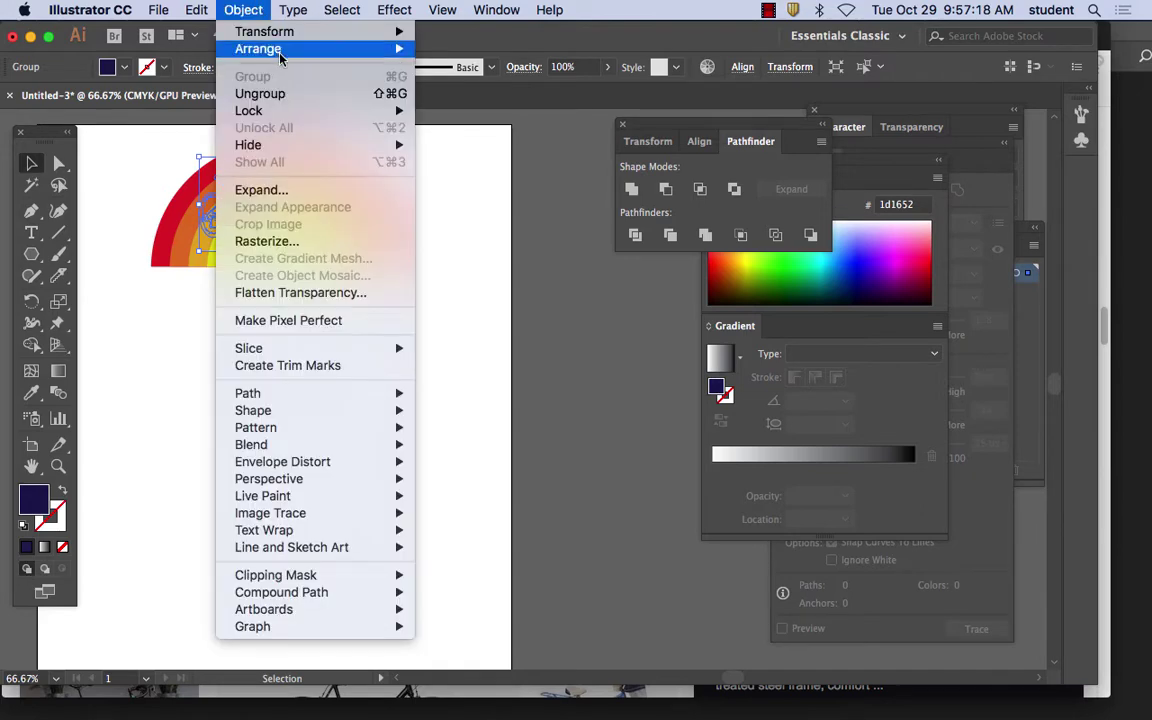
mouse_move(255, 50)
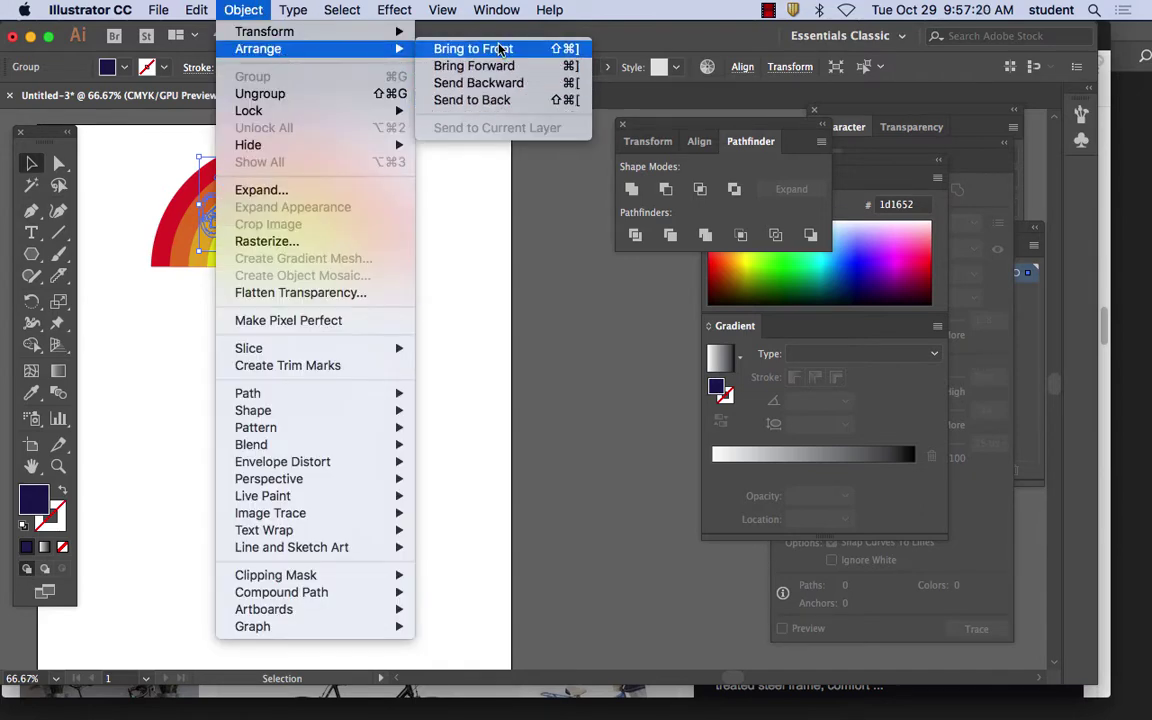
left_click(500, 50)
left_click_drag(290, 254, 340, 266)
left_click_drag(298, 203, 285, 200)
left_click_drag(328, 264, 360, 266)
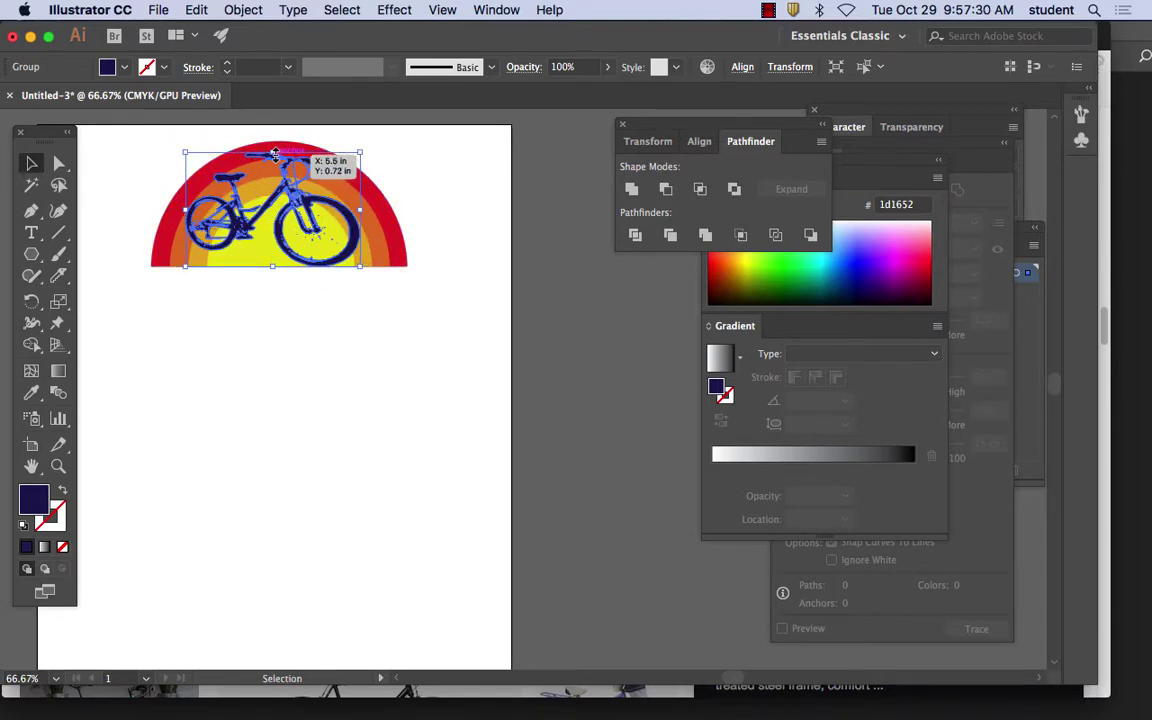
mouse_move(274, 153)
left_mouse_down()
mouse_move(276, 140)
mouse_move(276, 150)
left_mouse_up()
left_click(437, 165)
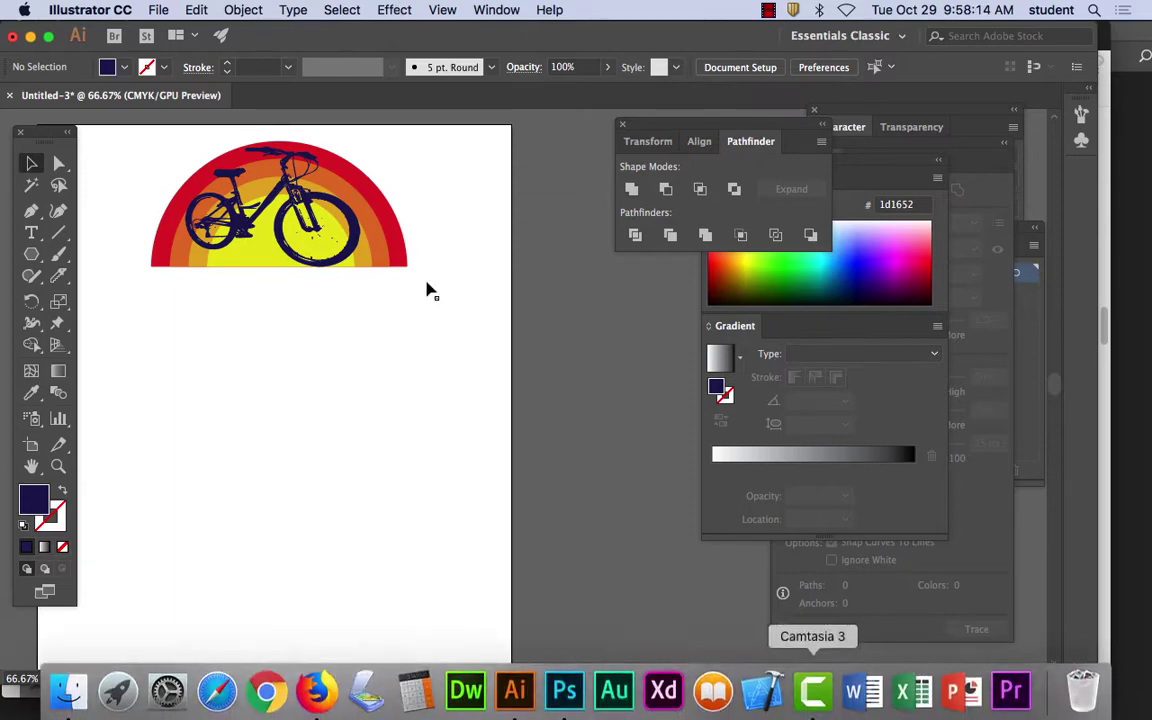
left_click(157, 10)
left_click(175, 62)
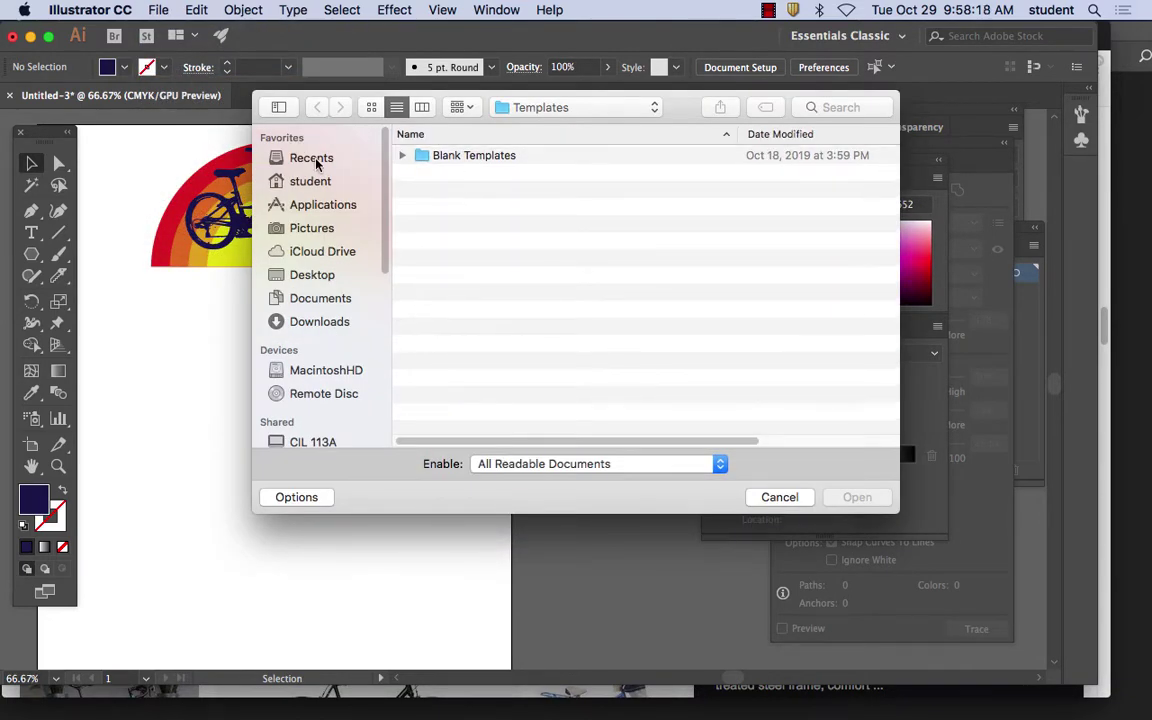
left_click(312, 275)
key("Escape")
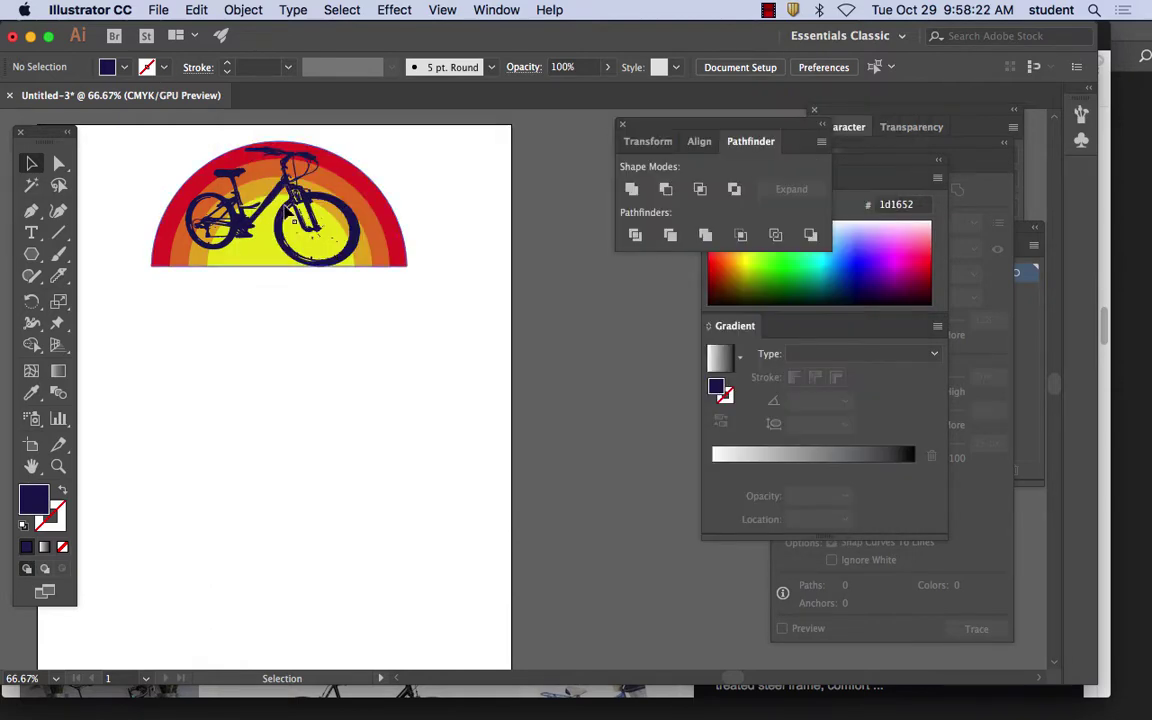
Step: Save the document to the Desktop as bike_weather_app.ai in Adobe Illustrator format
left_click(157, 10)
left_click(186, 161)
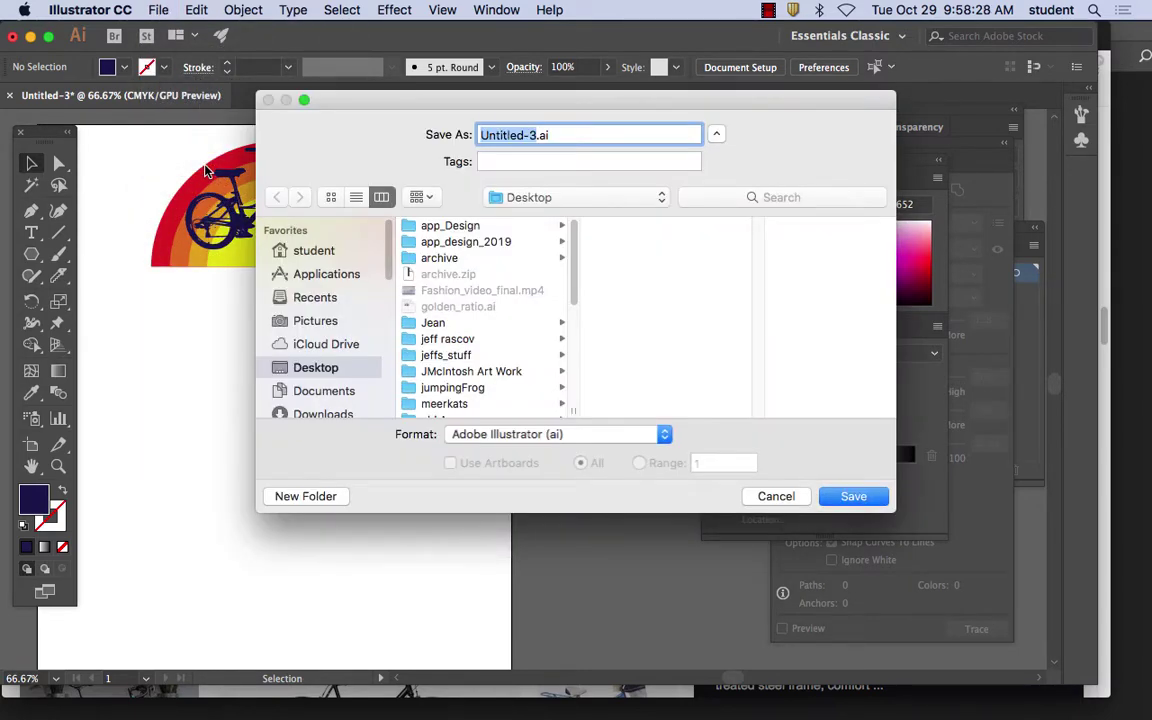
type("bike")
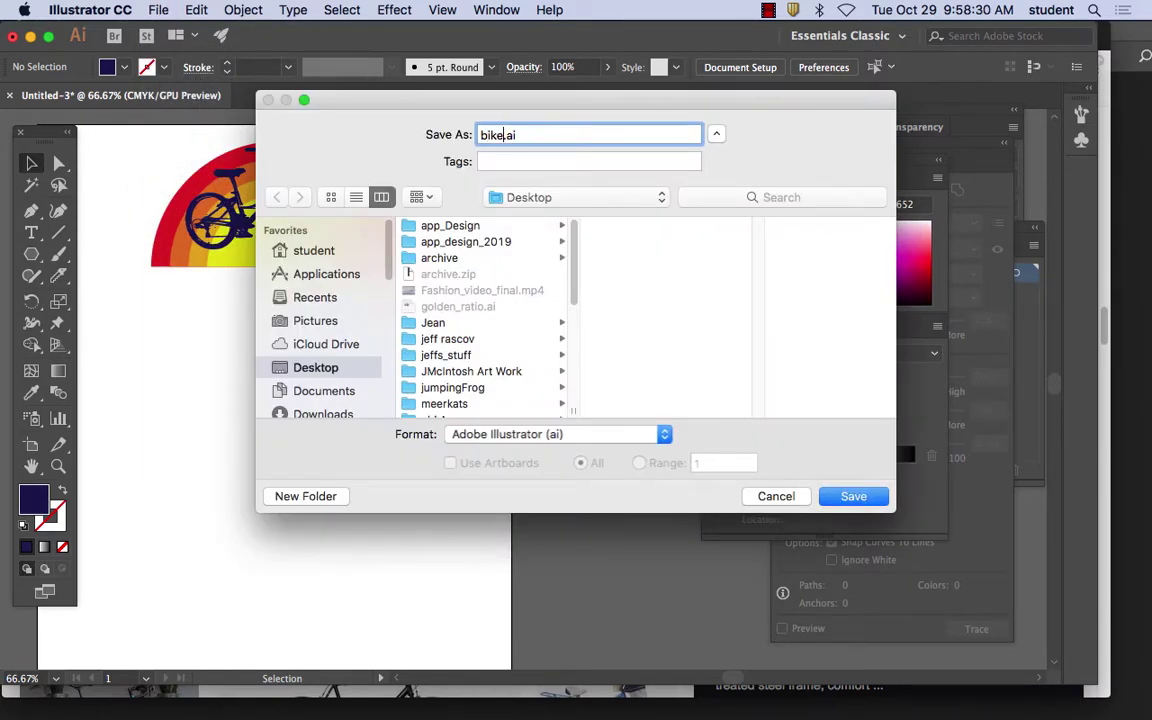
type("_weather_app")
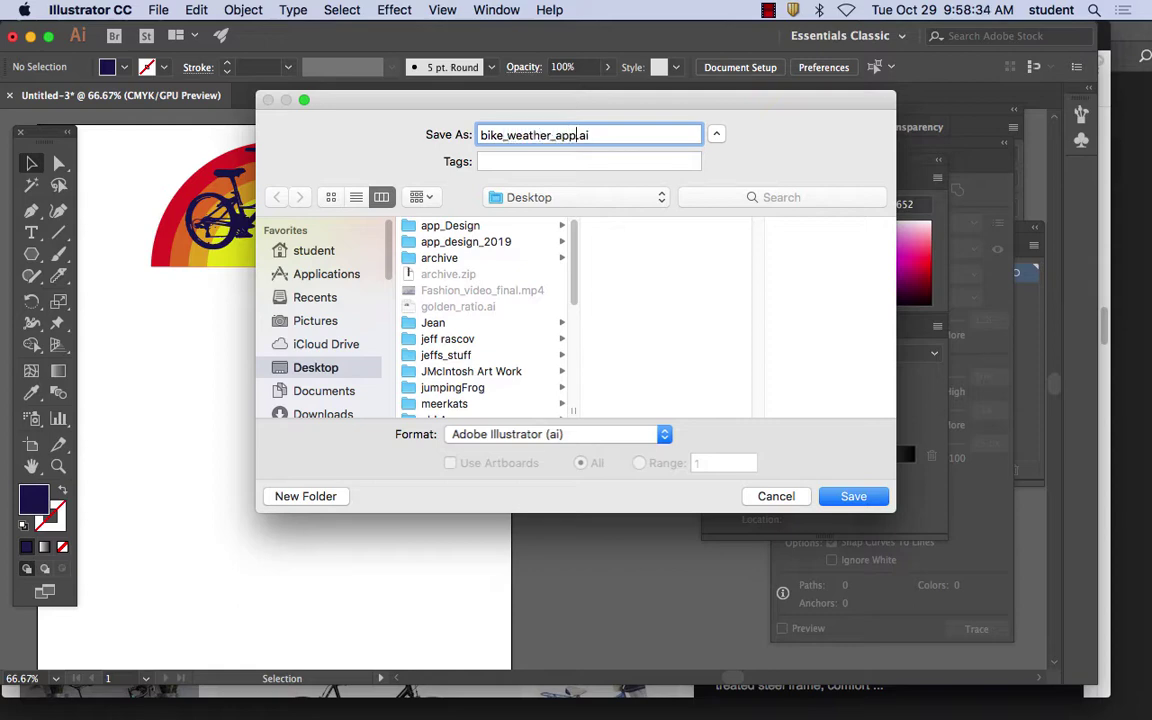
left_click(849, 495)
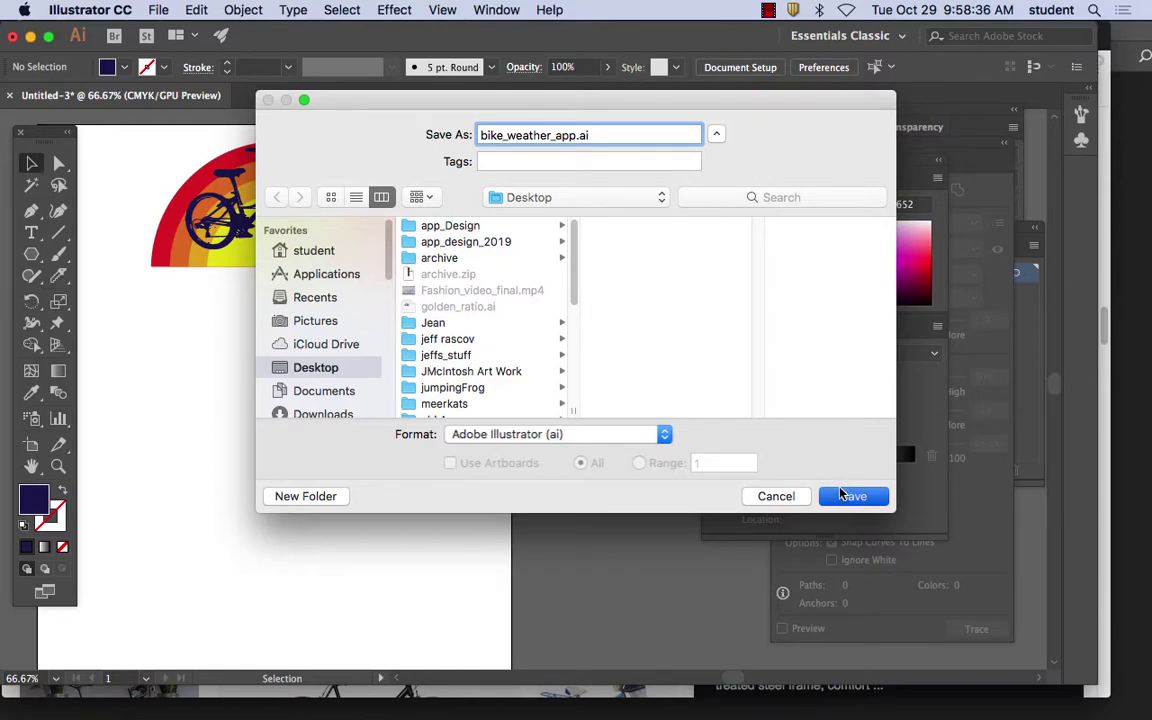
left_click(638, 605)
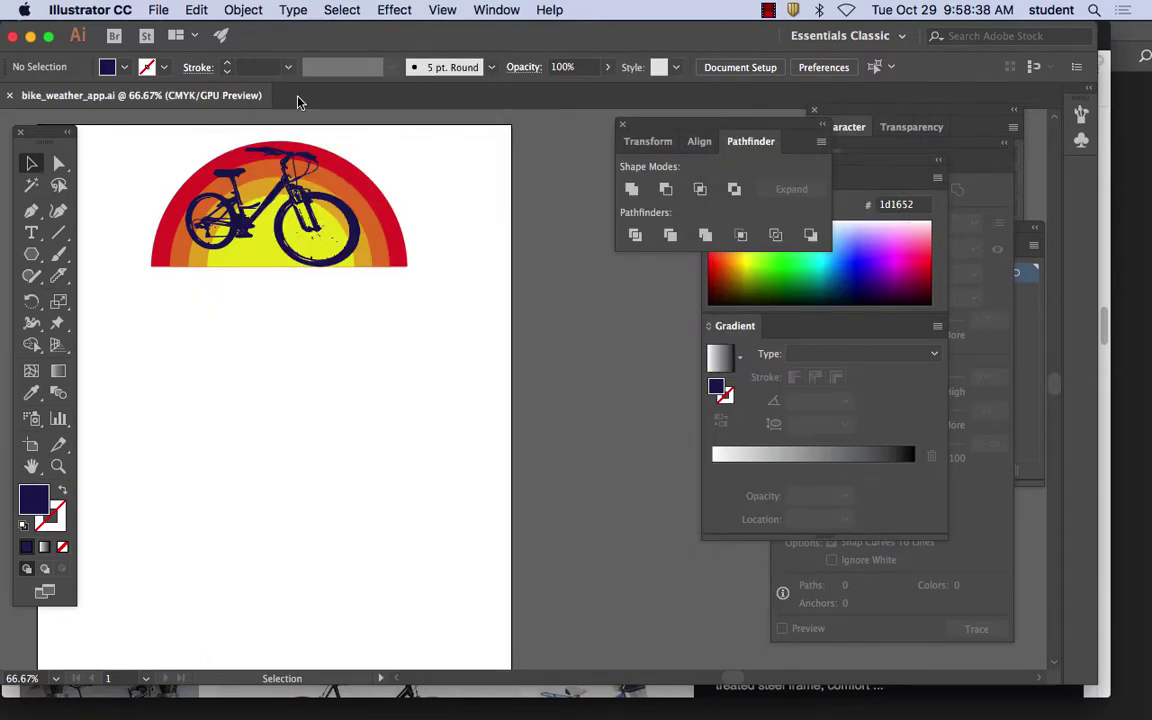
Step: Open the recent file golden_ratio.ai and view the golden spiral drawing at 50%
left_click(158, 9)
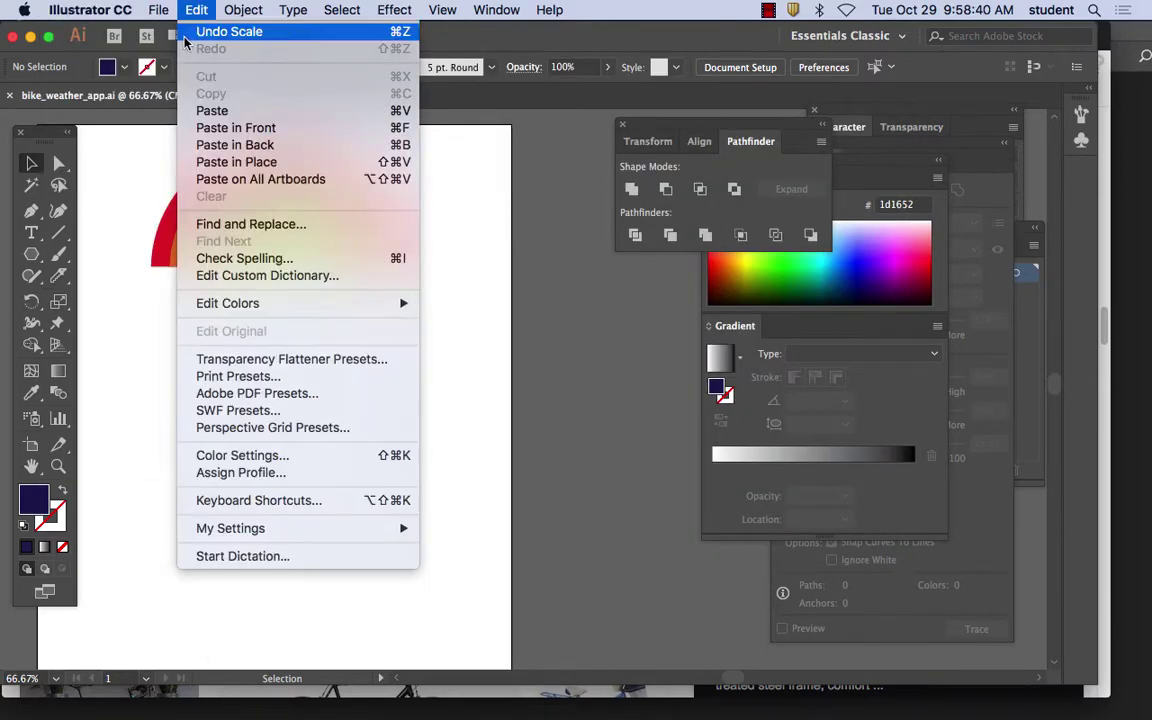
mouse_move(200, 88)
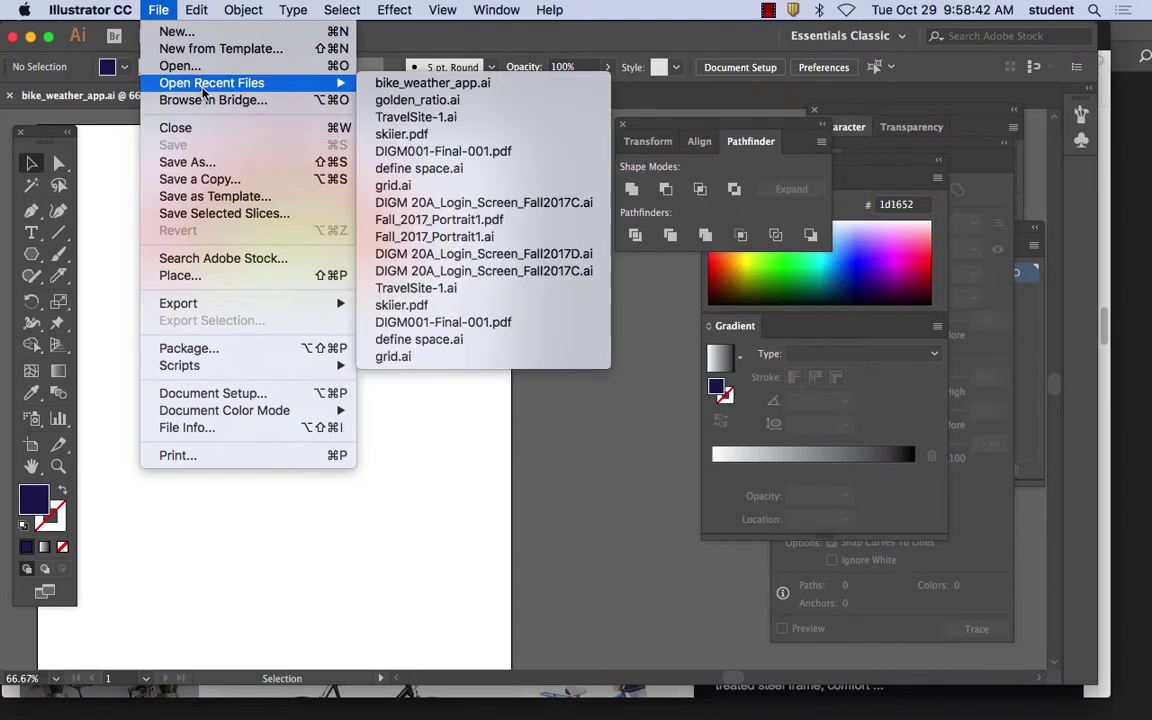
left_click(476, 102)
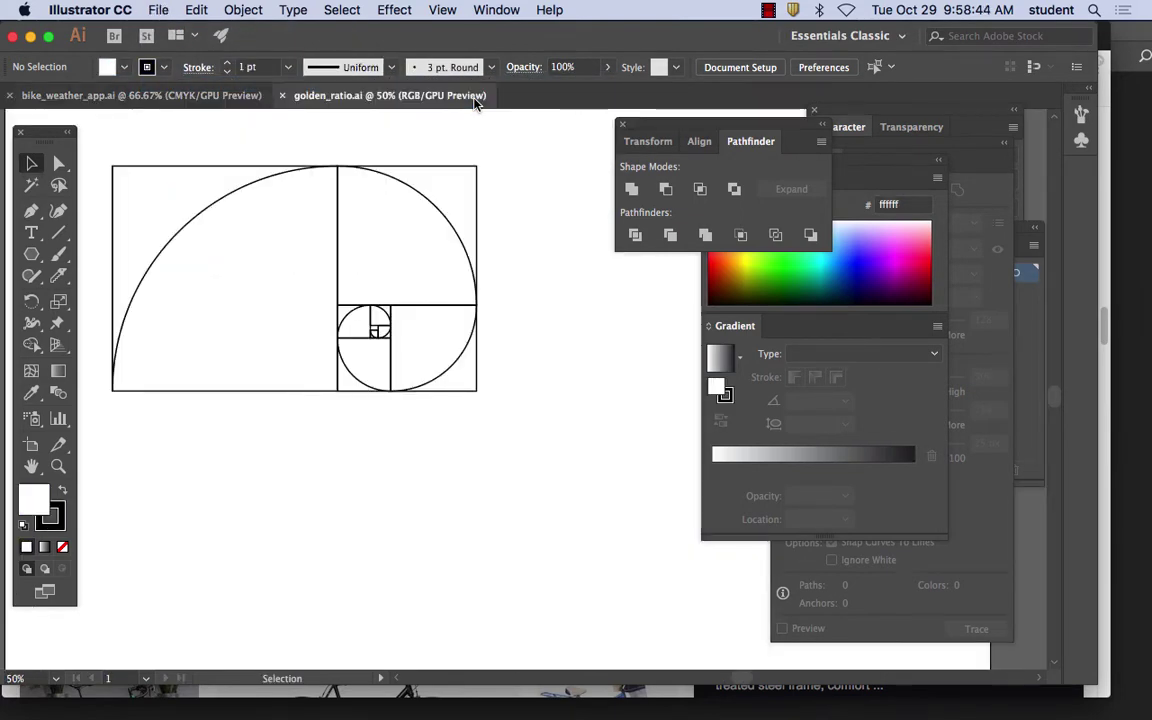
key("super+minus")
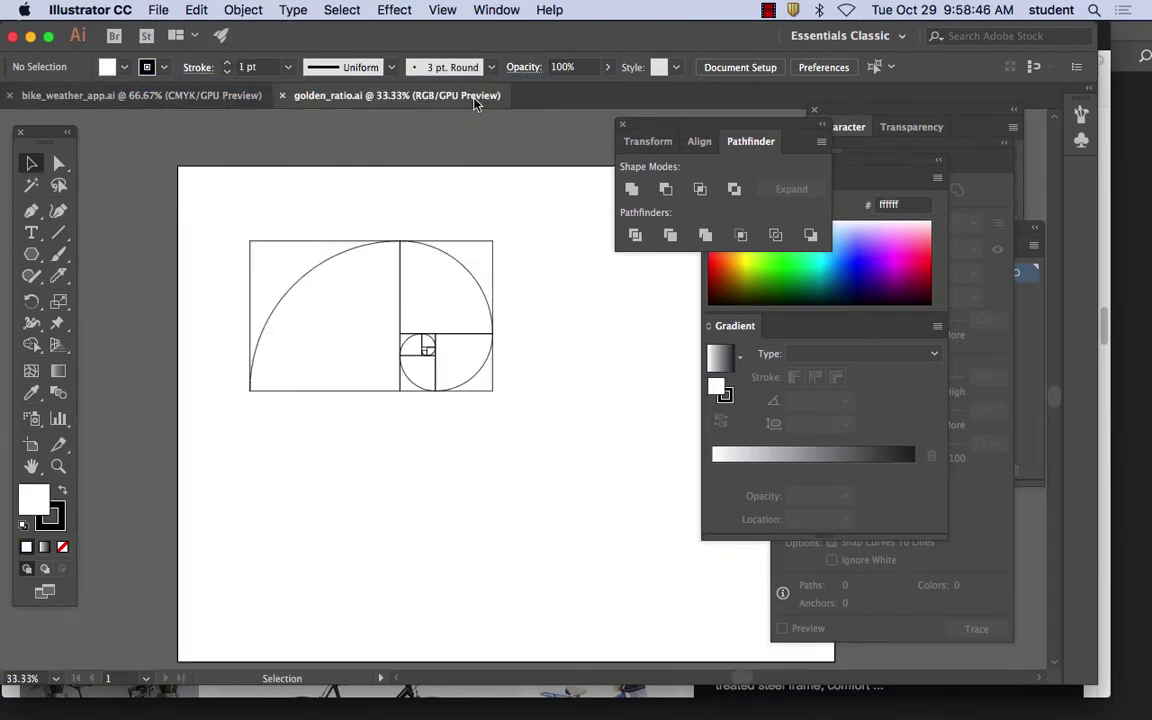
key("super+plus")
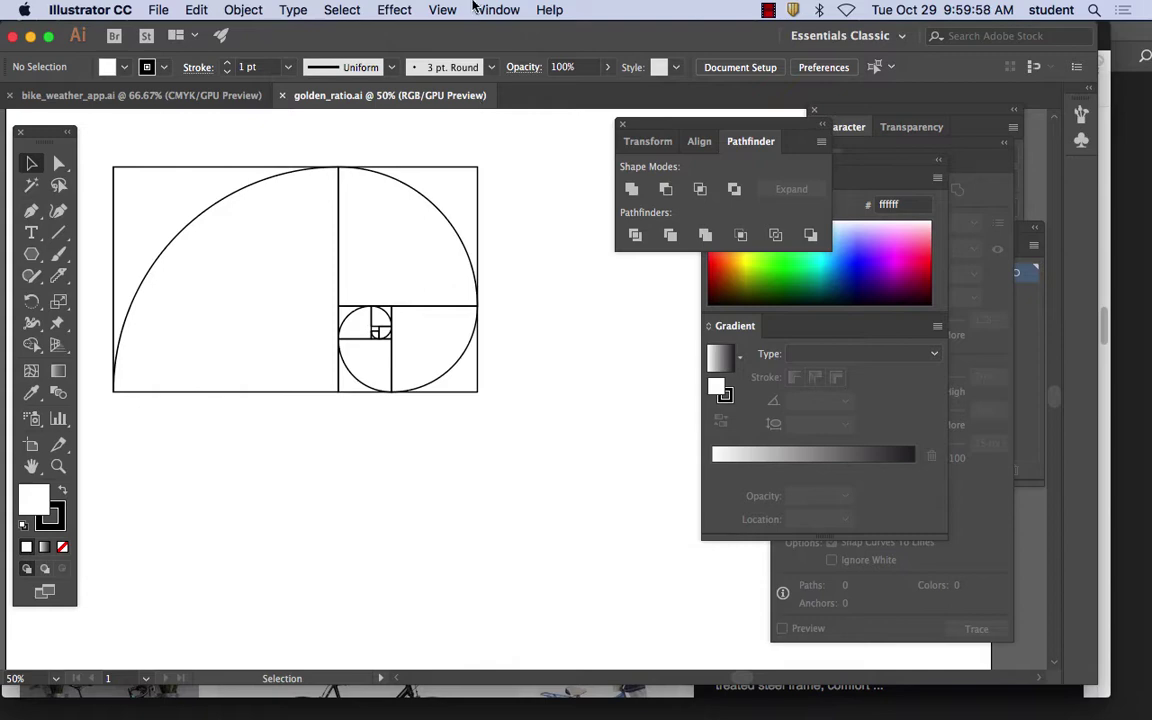
Step: Create an eight-sided polygon with a radius of 72.8967 px inside the largest golden ratio square, and undo it
left_click(31, 255)
left_click(125, 318)
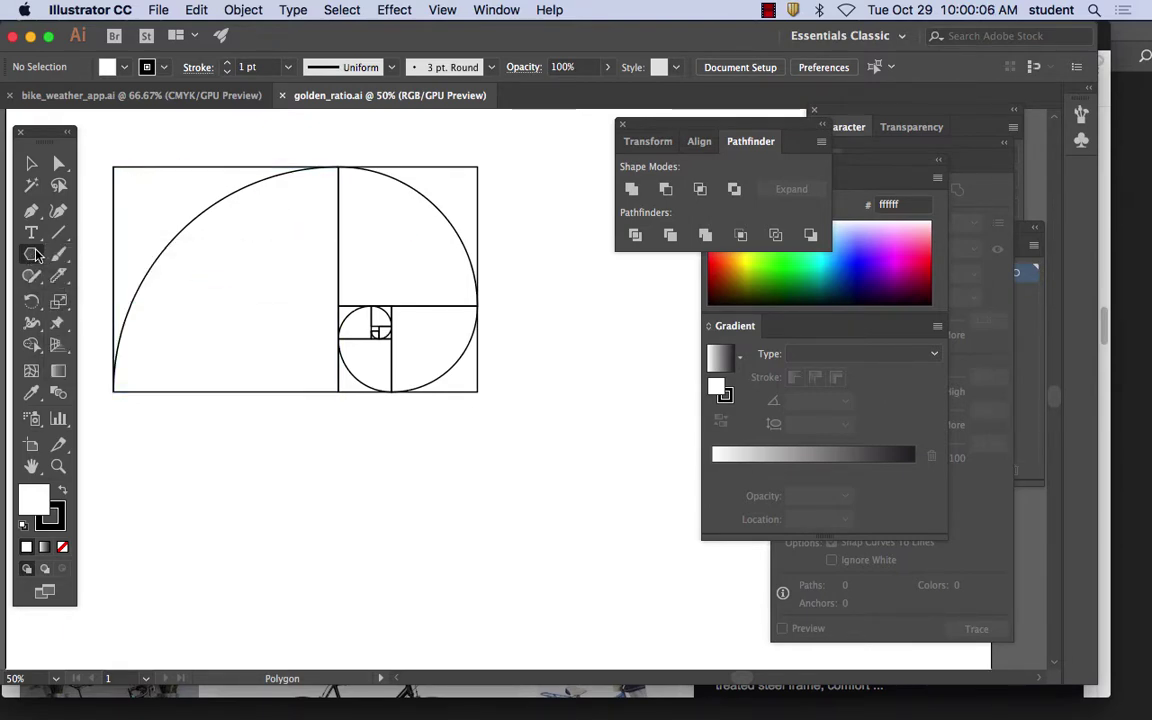
left_click(227, 282)
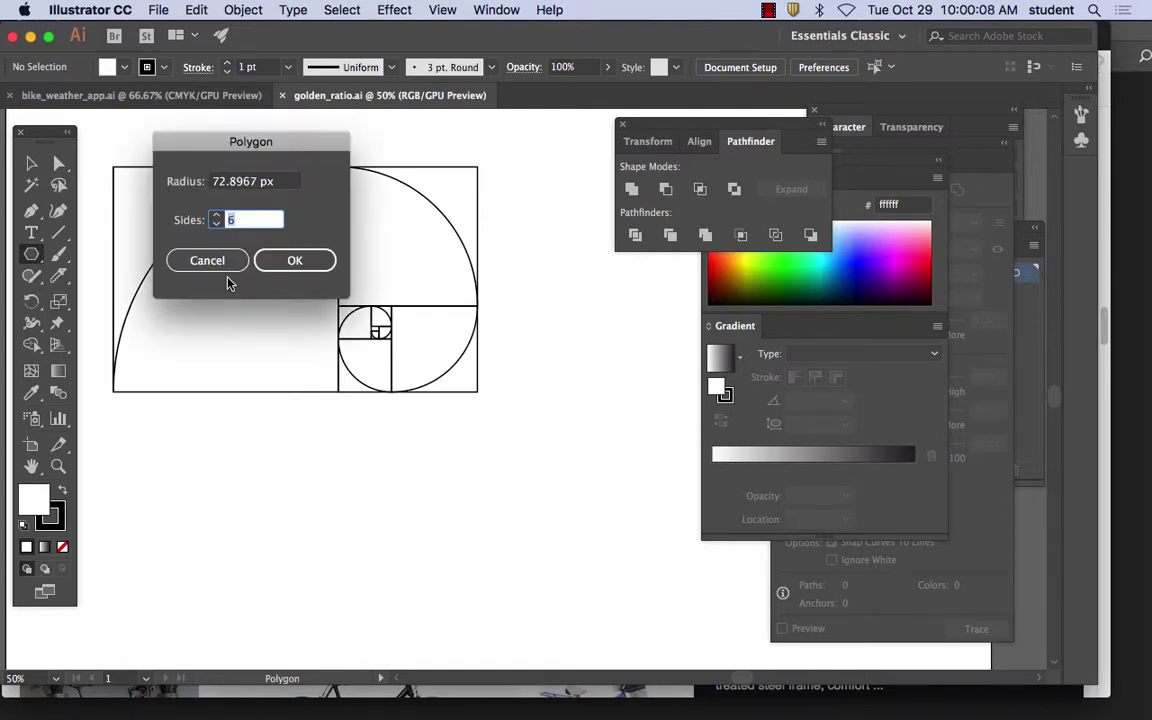
left_click(216, 224)
left_click(217, 216)
left_click(217, 216)
left_click(217, 216)
left_click(311, 261)
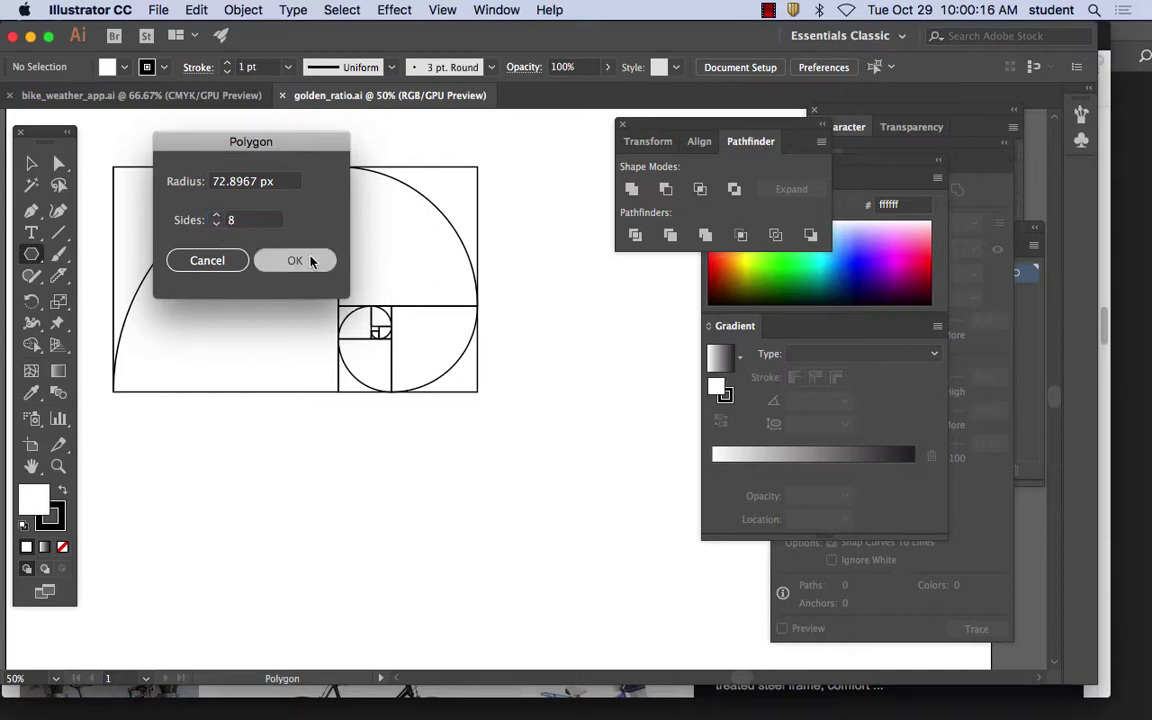
left_click(196, 9)
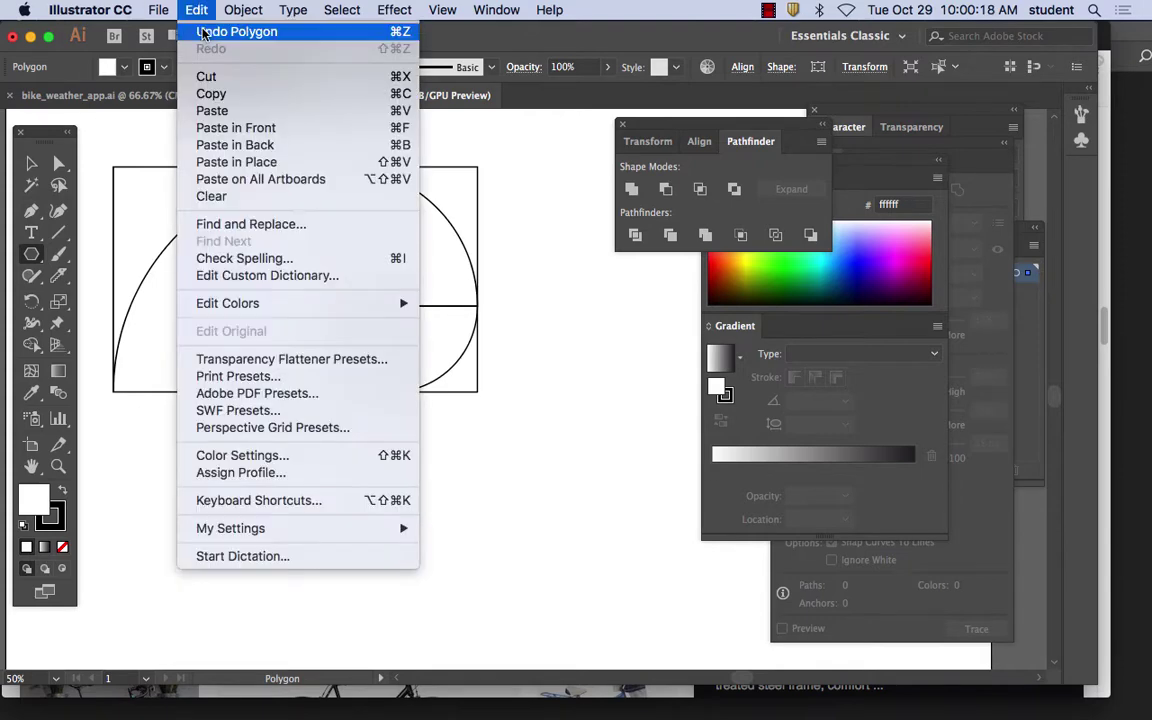
left_click(201, 33)
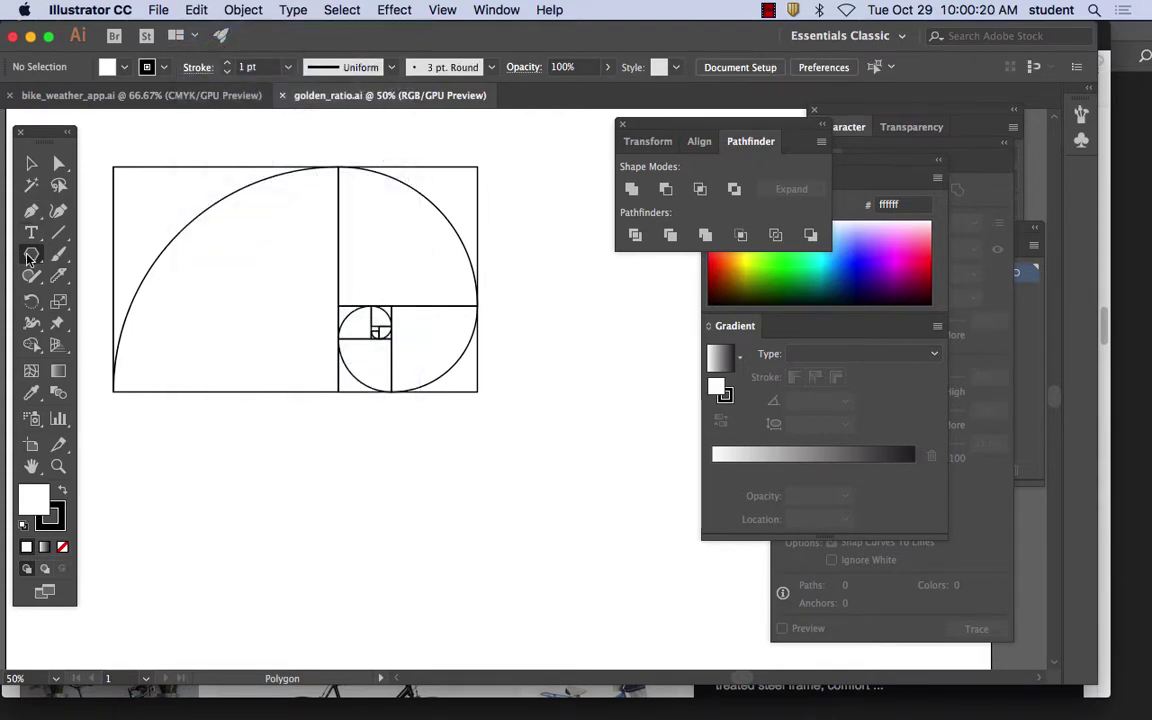
Step: Create a ten-point star with radii of 25 px and 50 px inside the largest golden ratio square
left_click_drag(229, 295, 228, 293)
left_click_drag(32, 254, 110, 347)
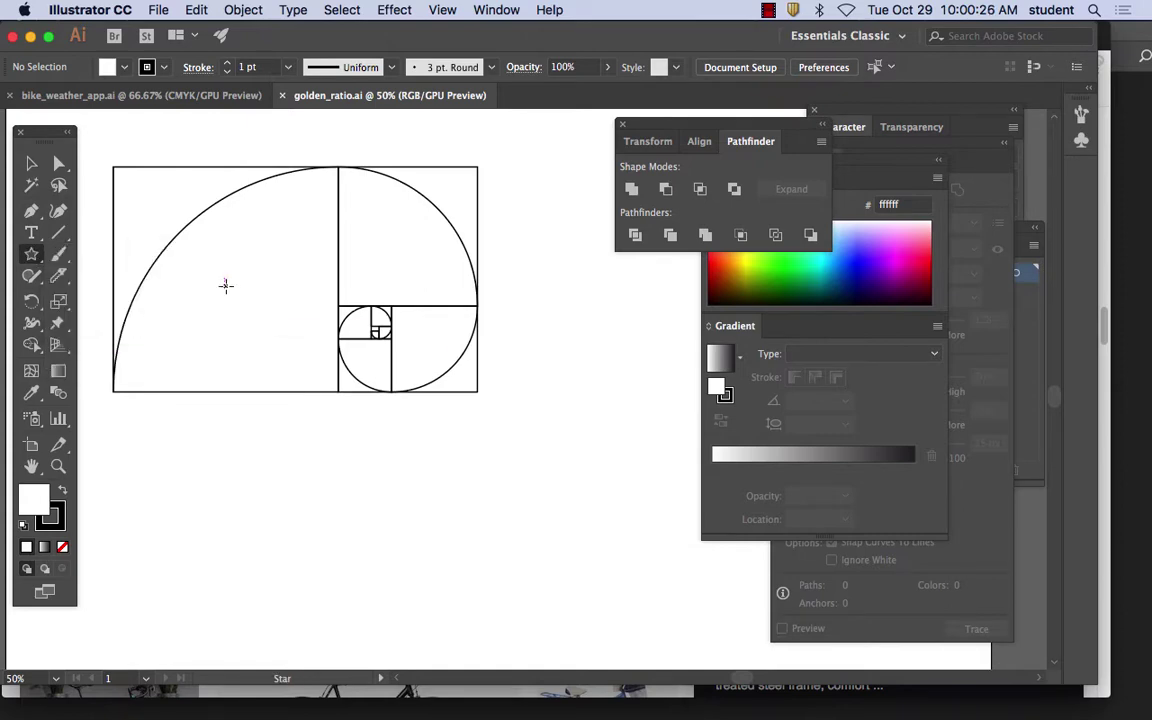
left_click(226, 288)
left_click(298, 263)
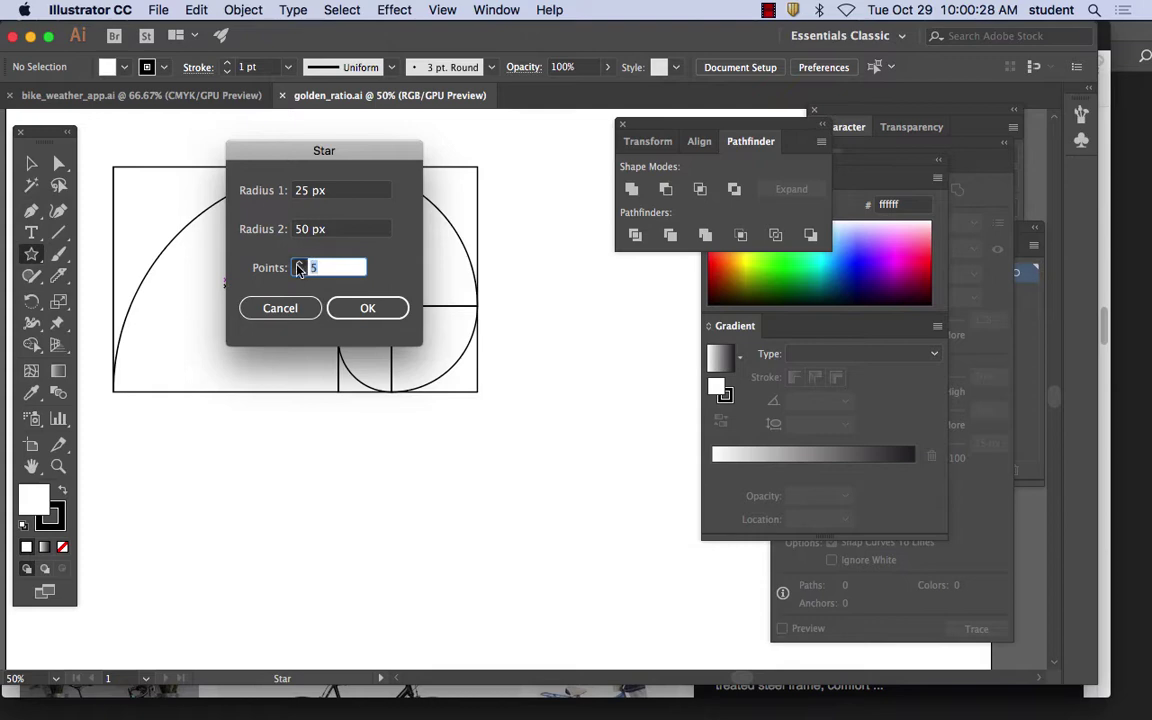
left_click(298, 263)
left_click(298, 263)
left_click(298, 263)
left_click(298, 263)
left_click(378, 308)
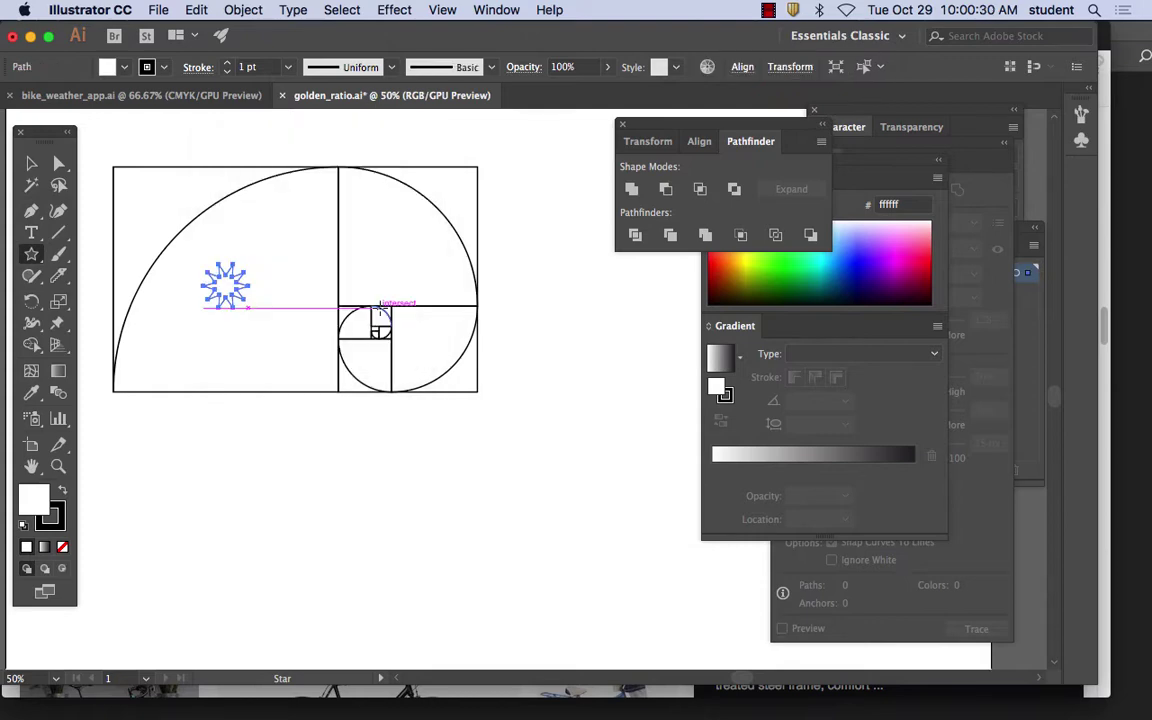
Step: Enlarge the star proportionally to the full width of the largest golden ratio square and centre it inside
left_click(33, 165)
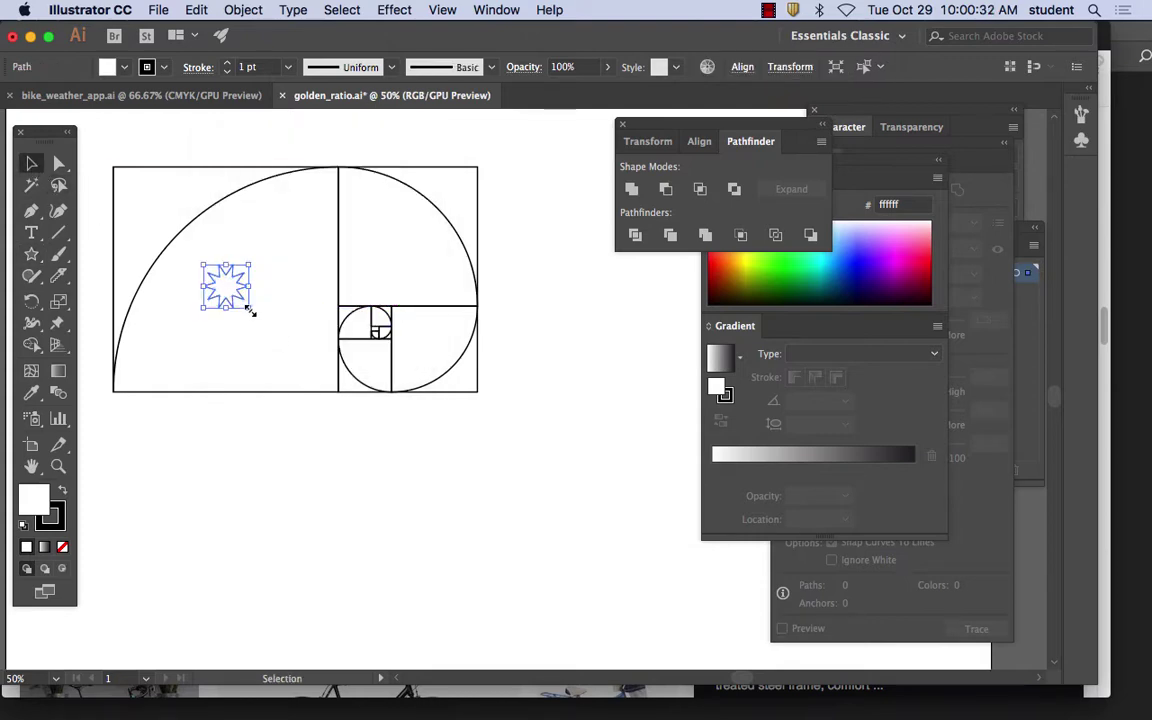
left_click_drag(250, 309, 393, 445)
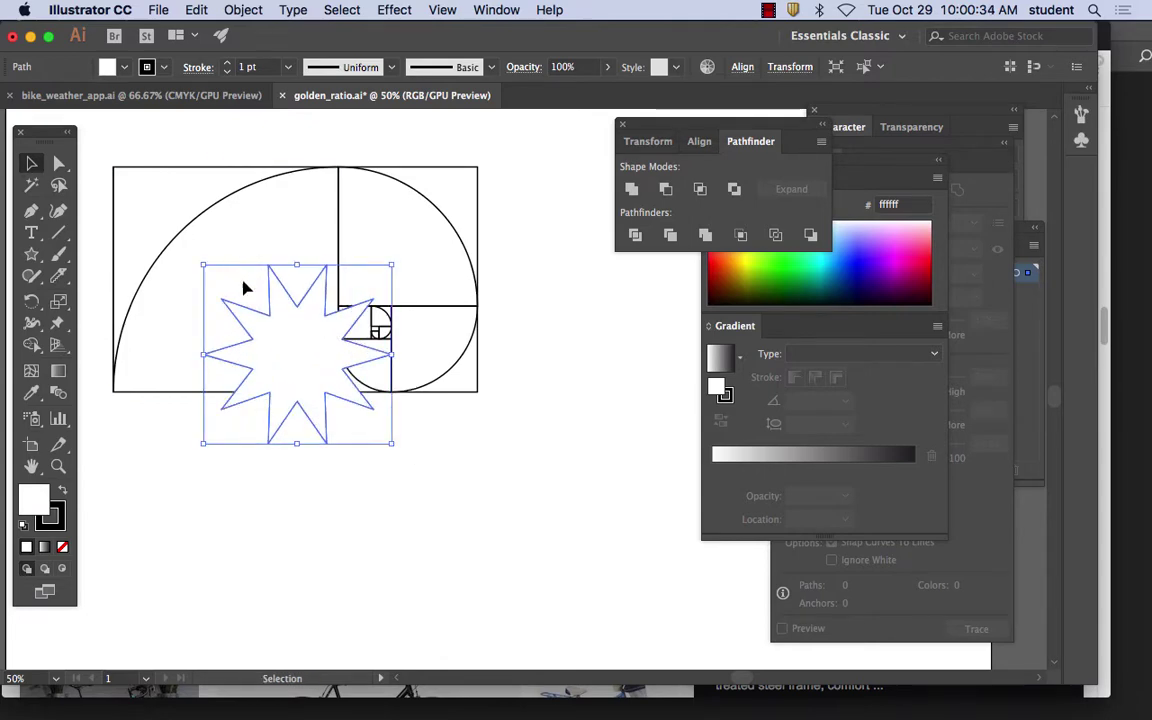
left_click_drag(298, 326, 339, 382)
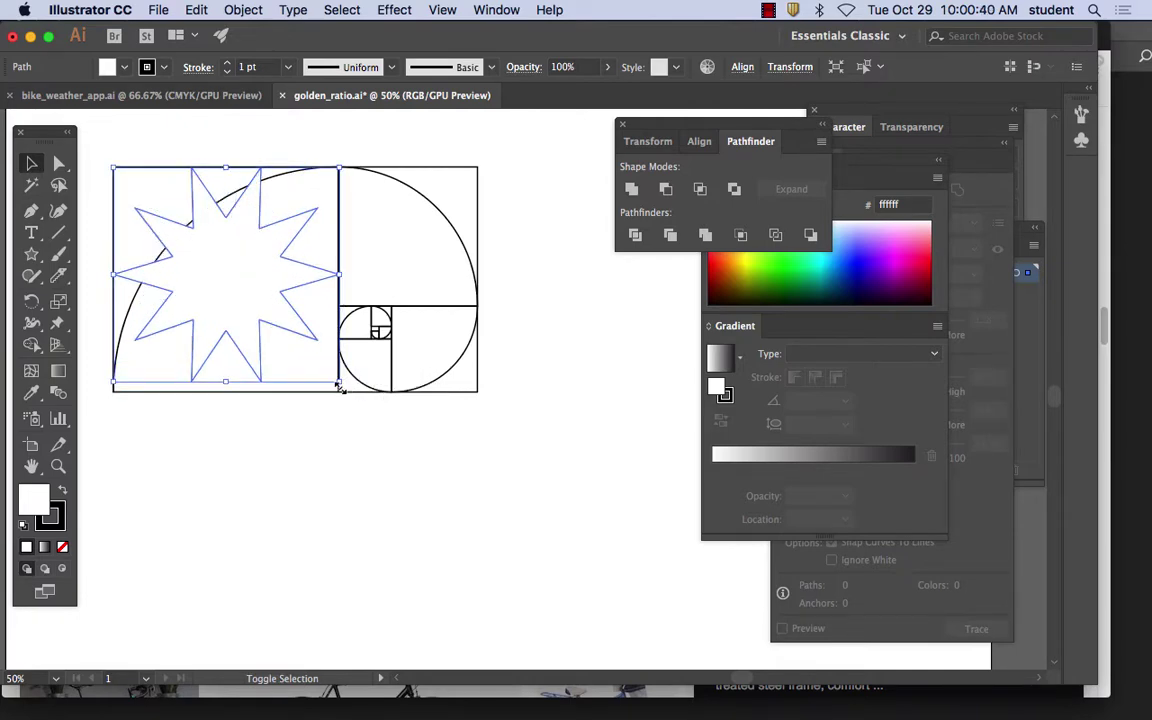
left_click_drag(275, 303, 272, 312)
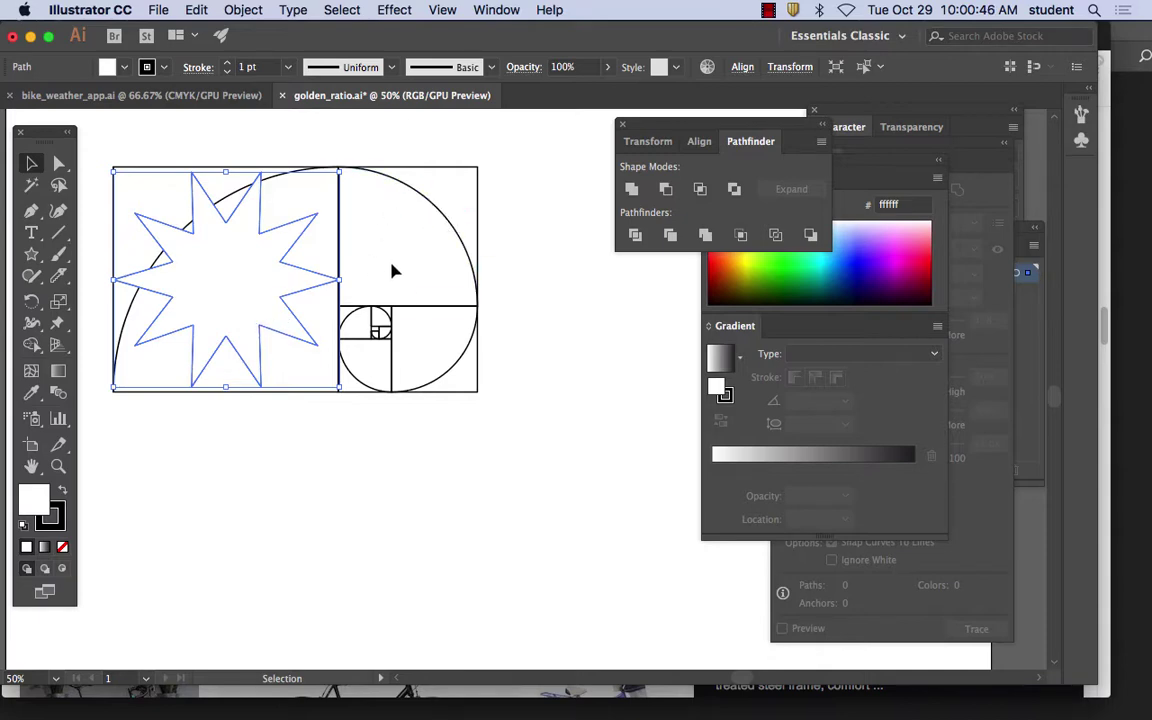
Step: Draw a circle about 309 px in diameter from the centre of the second-largest square, filling that square
left_click(31, 254)
left_click(118, 297)
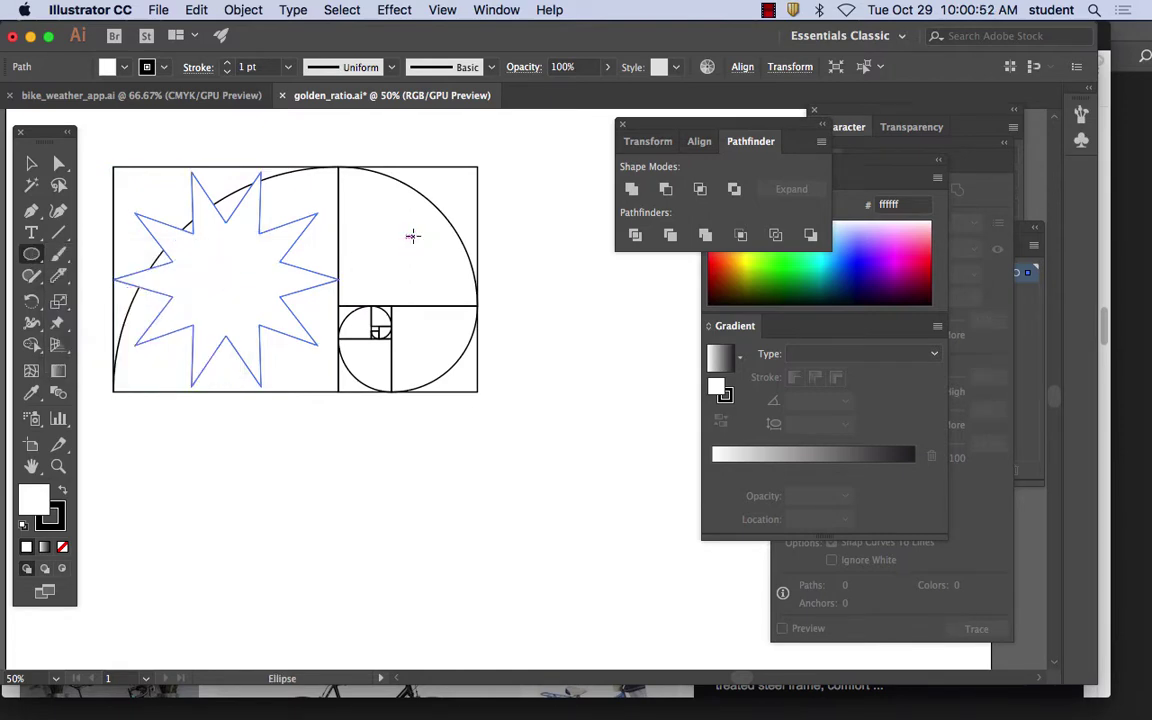
left_click_drag(411, 236, 466, 306)
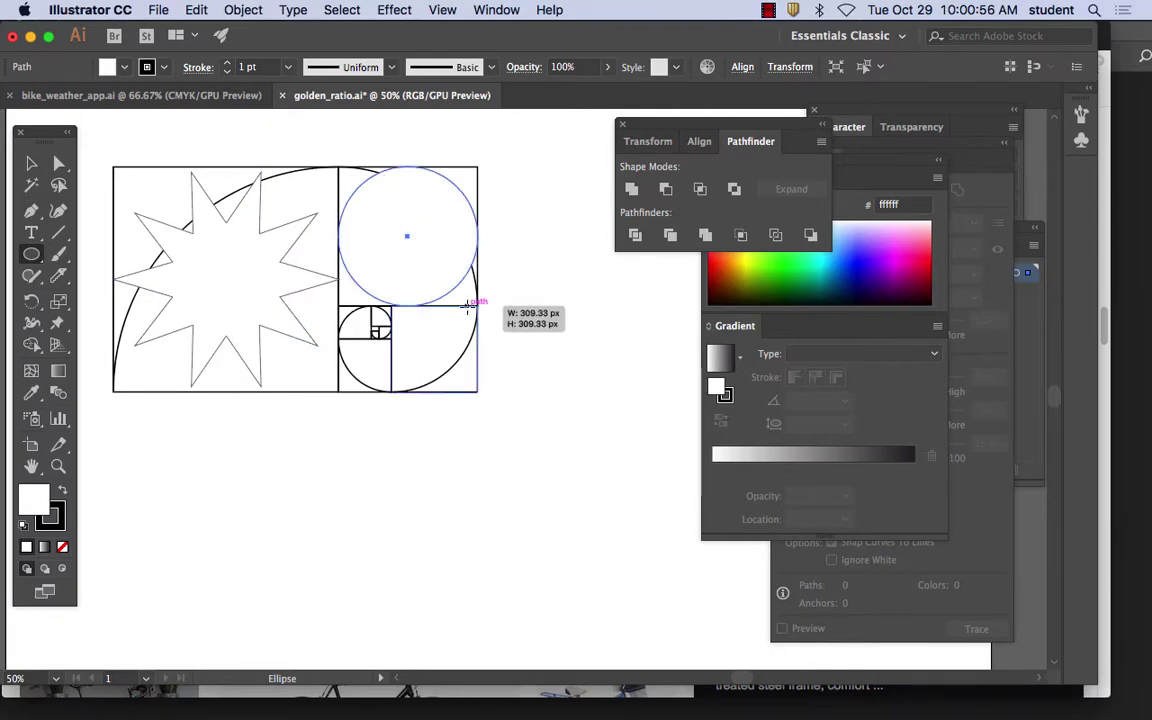
Step: Move the star and the circle out of the golden ratio drawing, placing them side by side below it
left_click(28, 166)
left_click_drag(239, 221, 276, 458)
left_click_drag(388, 262, 470, 543)
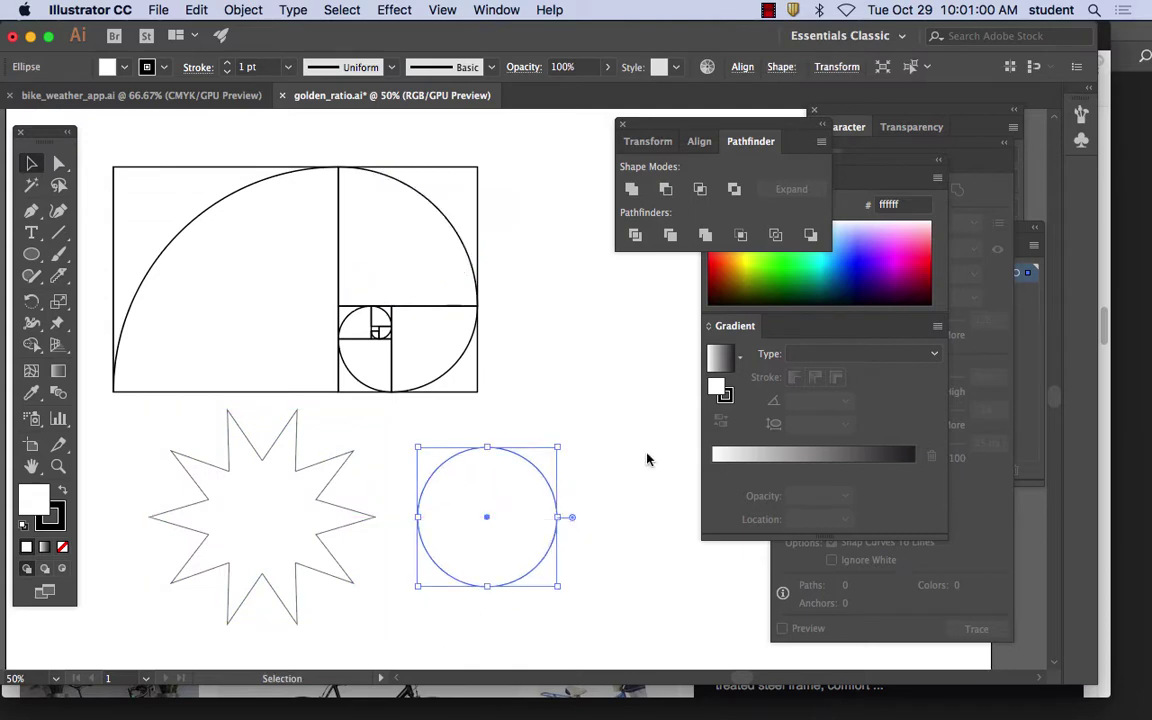
Step: Fill the circle with magenta #f400da and centre it on top of the star, leaving it deselected
left_click(901, 258)
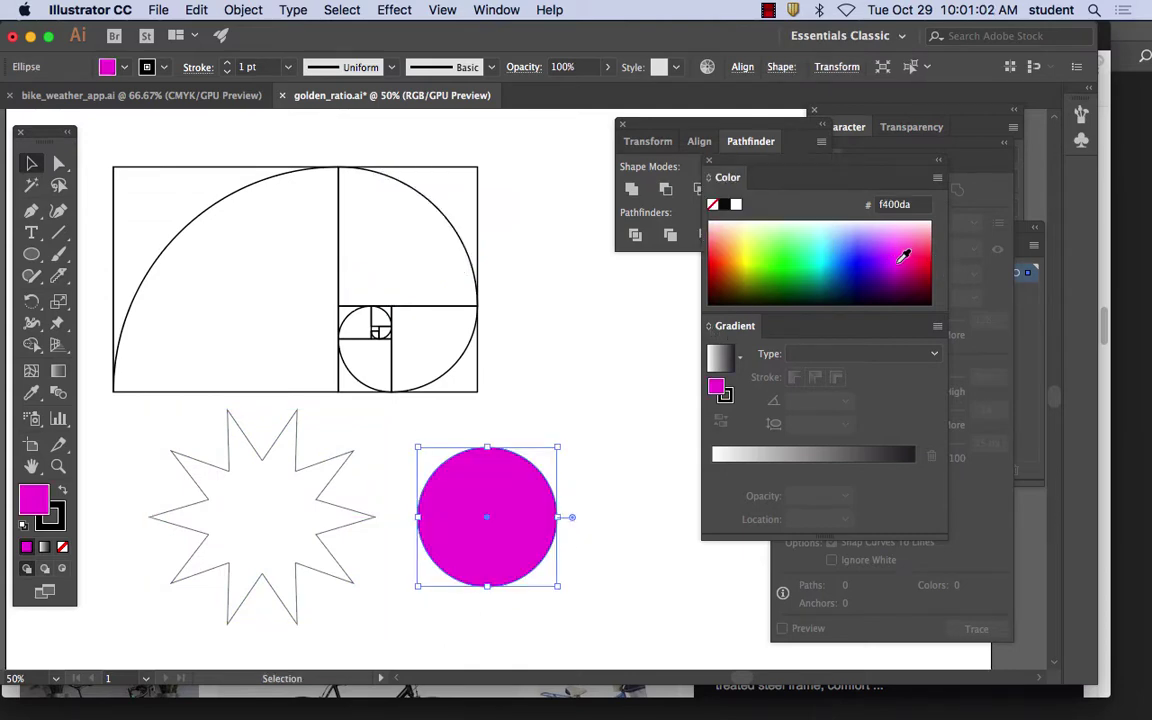
left_click_drag(528, 527, 302, 528)
left_click(501, 506)
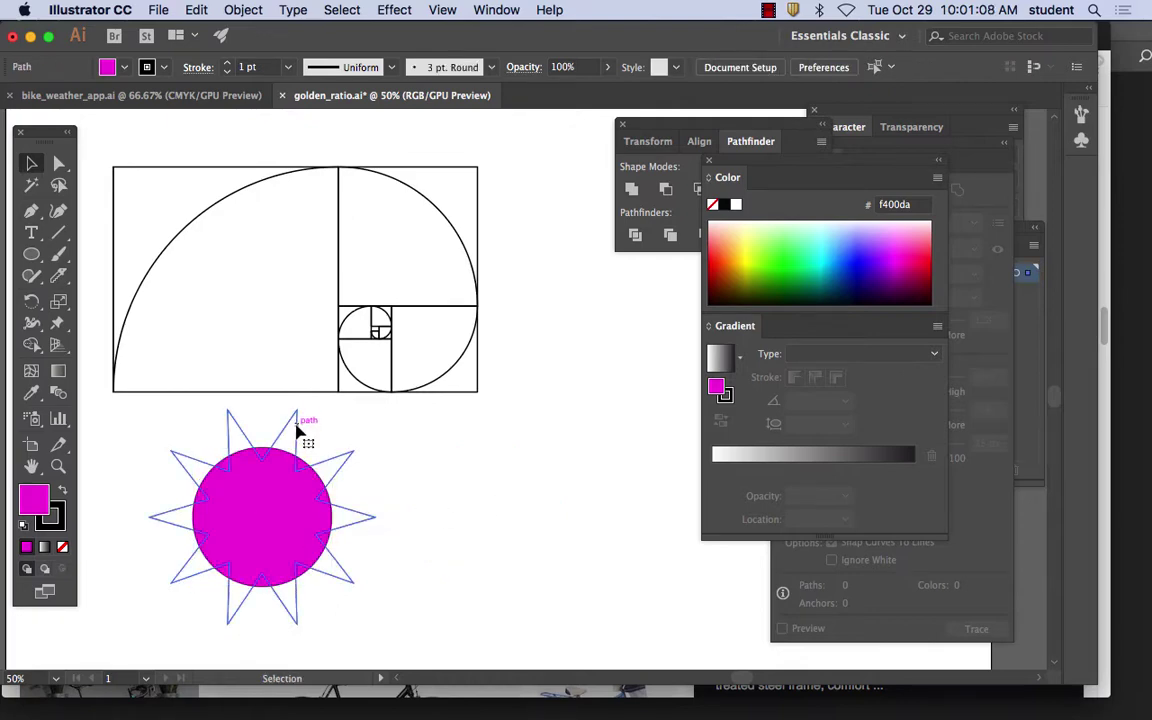
Step: Select the star and the magenta circle together and cut the circle out of the star with Minus Front
left_click(298, 430)
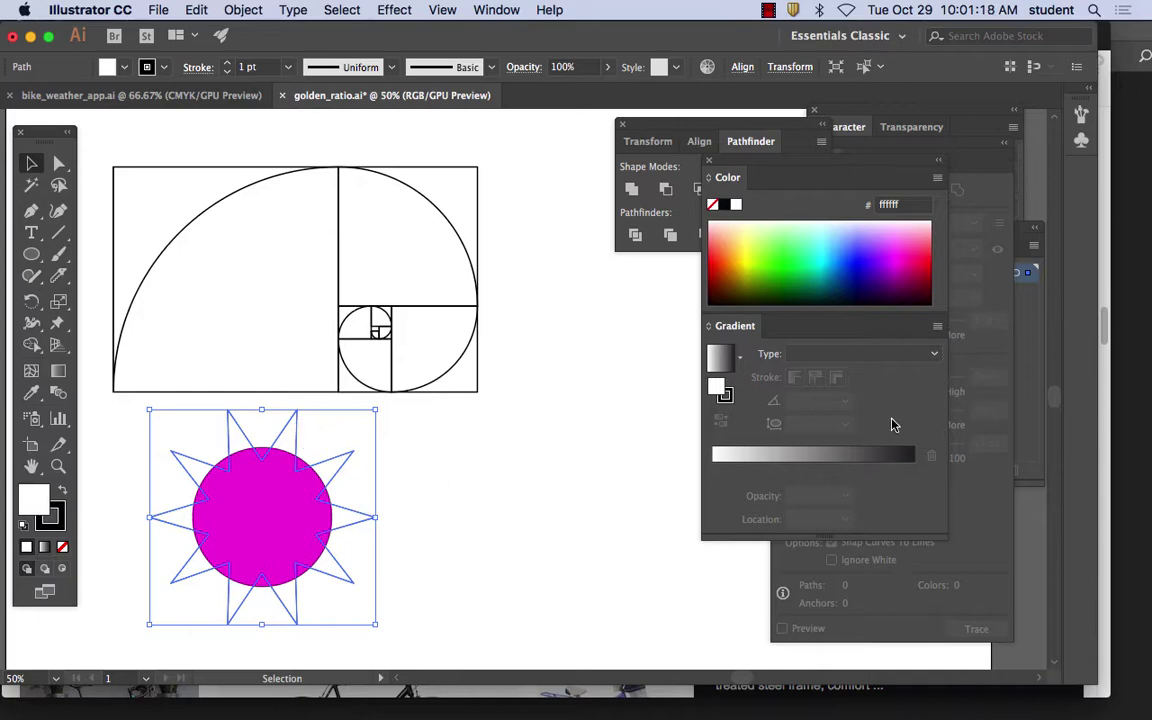
left_click(668, 146)
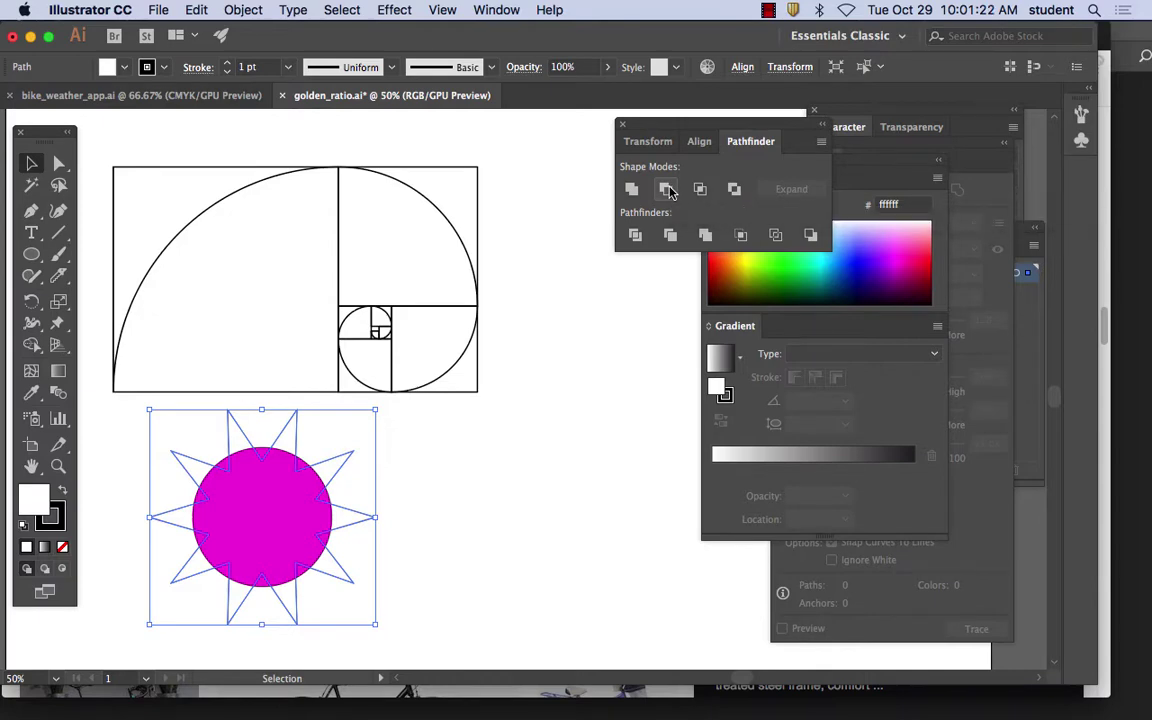
left_click_drag(427, 530, 226, 490)
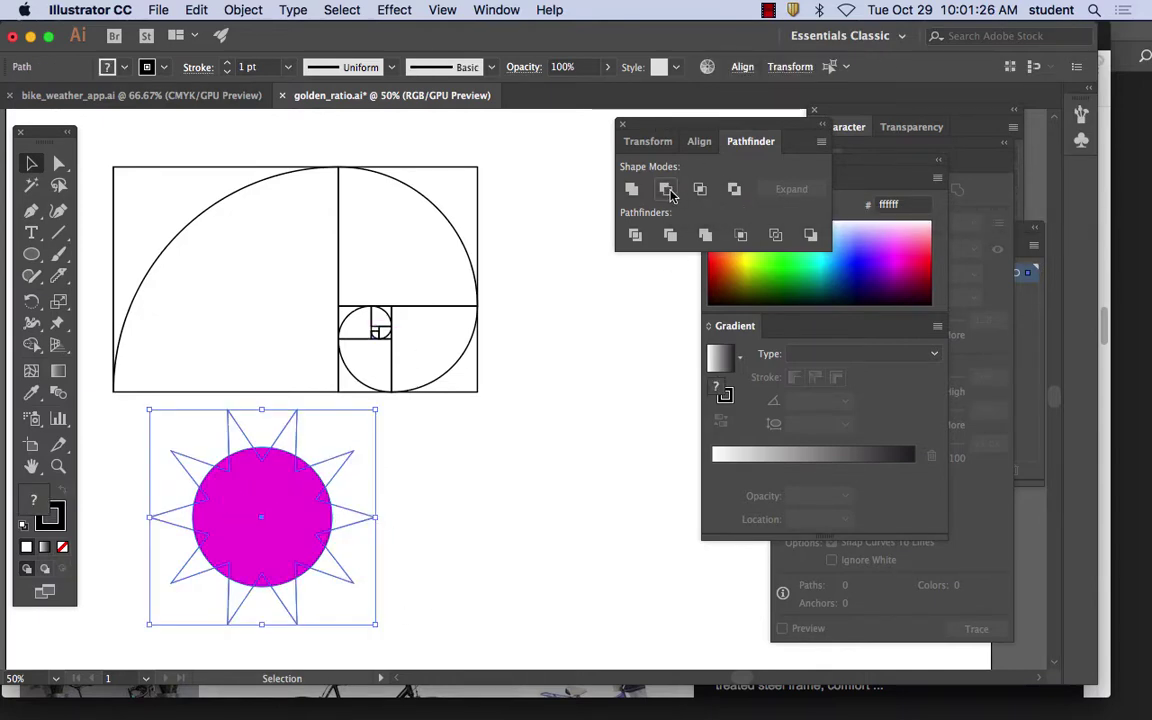
left_click(666, 189)
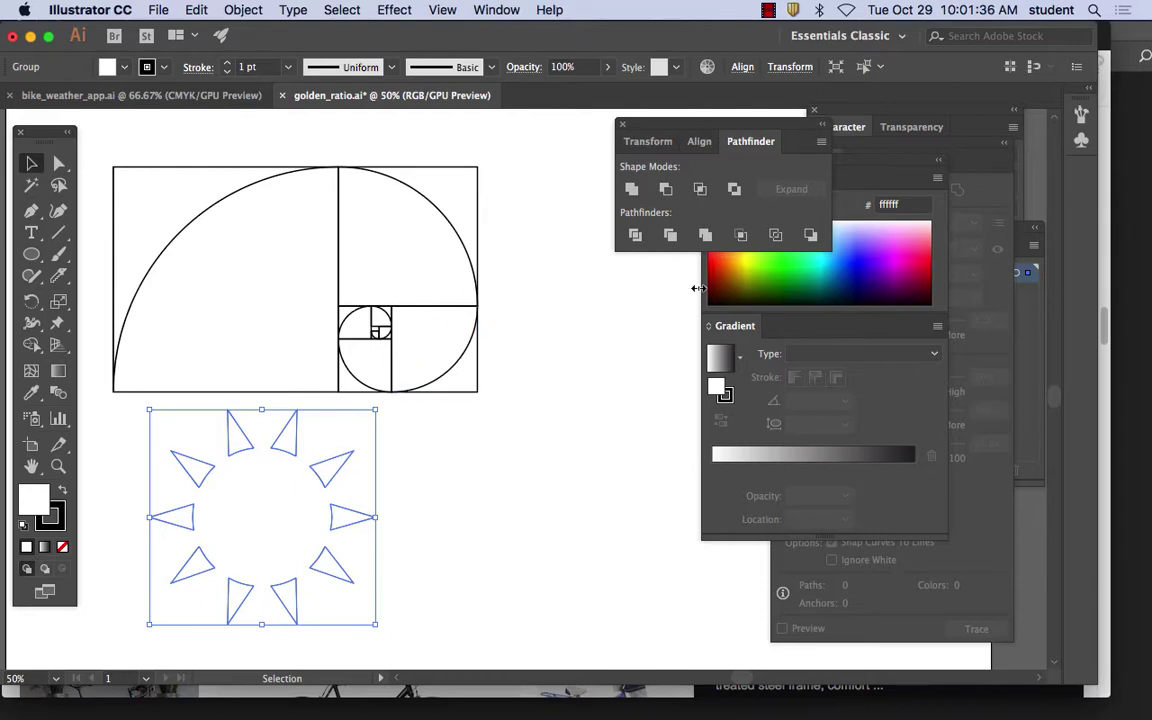
Step: Draw a circle from the centre of the third-largest golden ratio square to its edges and fill it with orange #ff7e35
left_click(31, 257)
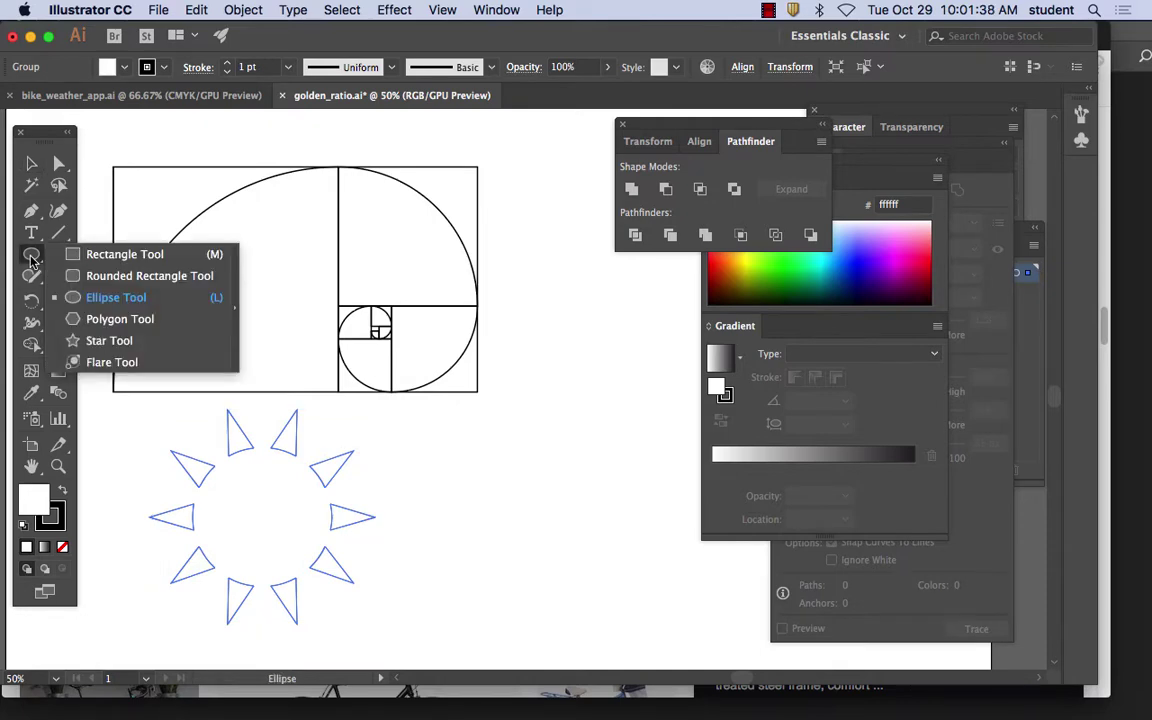
left_click(69, 296)
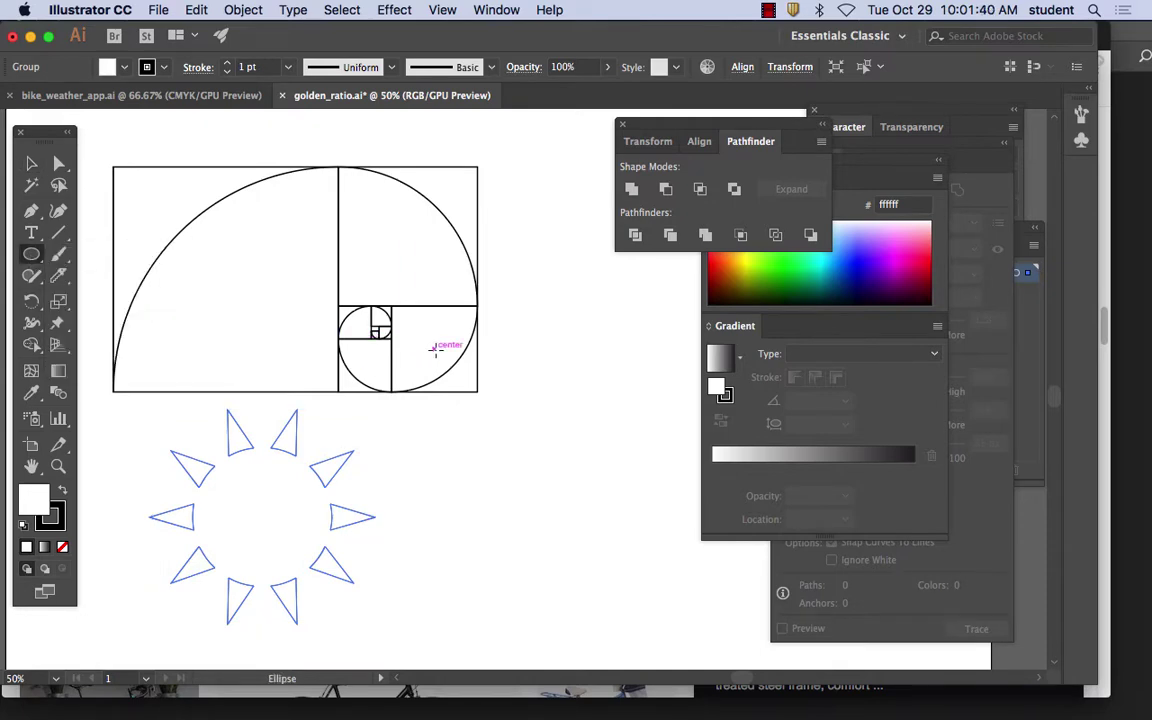
left_click_drag(435, 348, 471, 393)
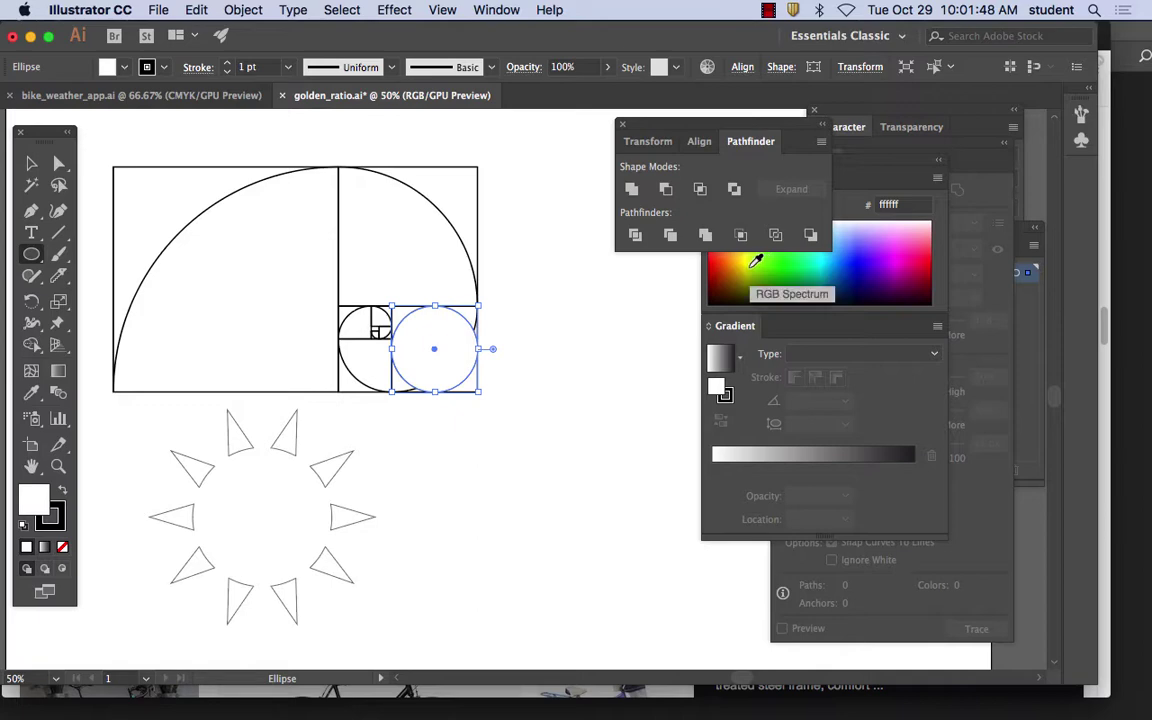
left_click(916, 263)
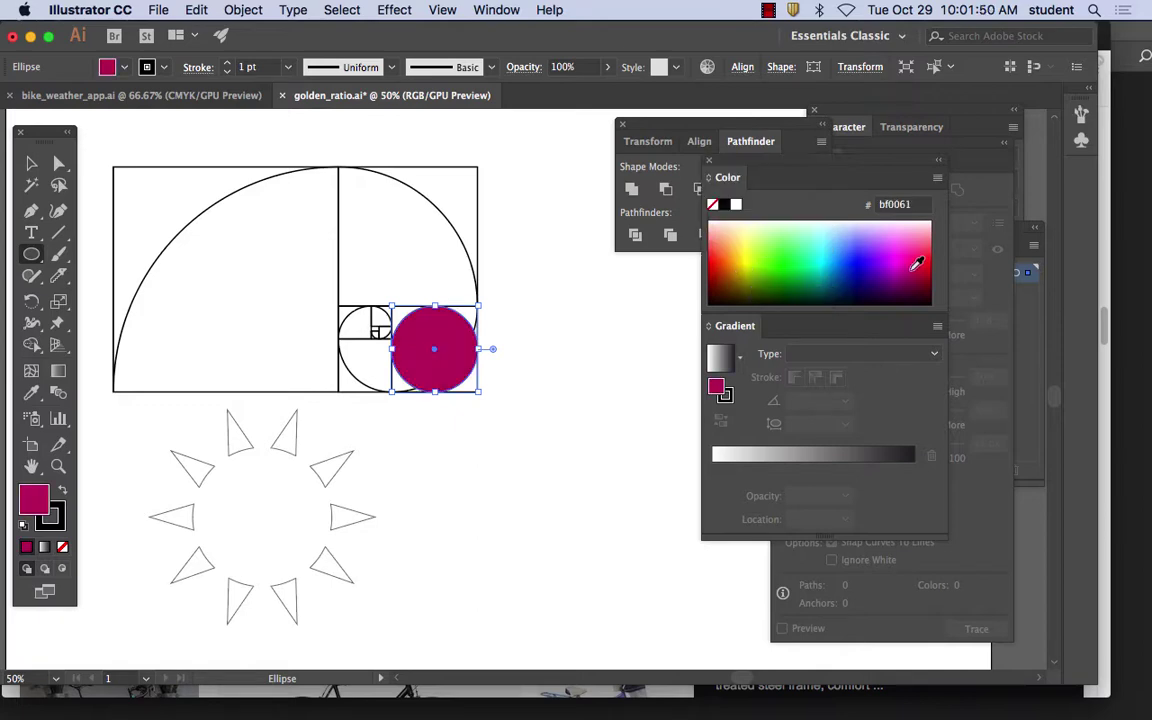
left_click_drag(916, 263, 727, 245)
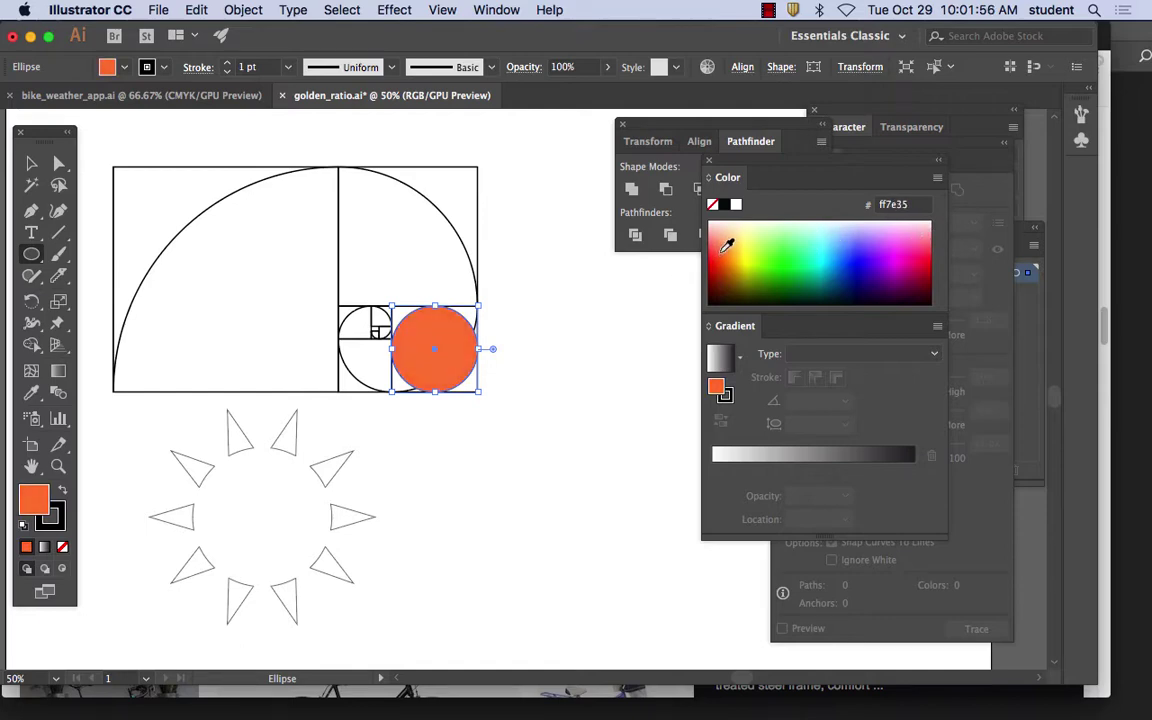
Step: Centre the orange circle inside the ring of rays and fill the rays with yellow #f4ff05, leaving everything deselected
left_click(31, 163)
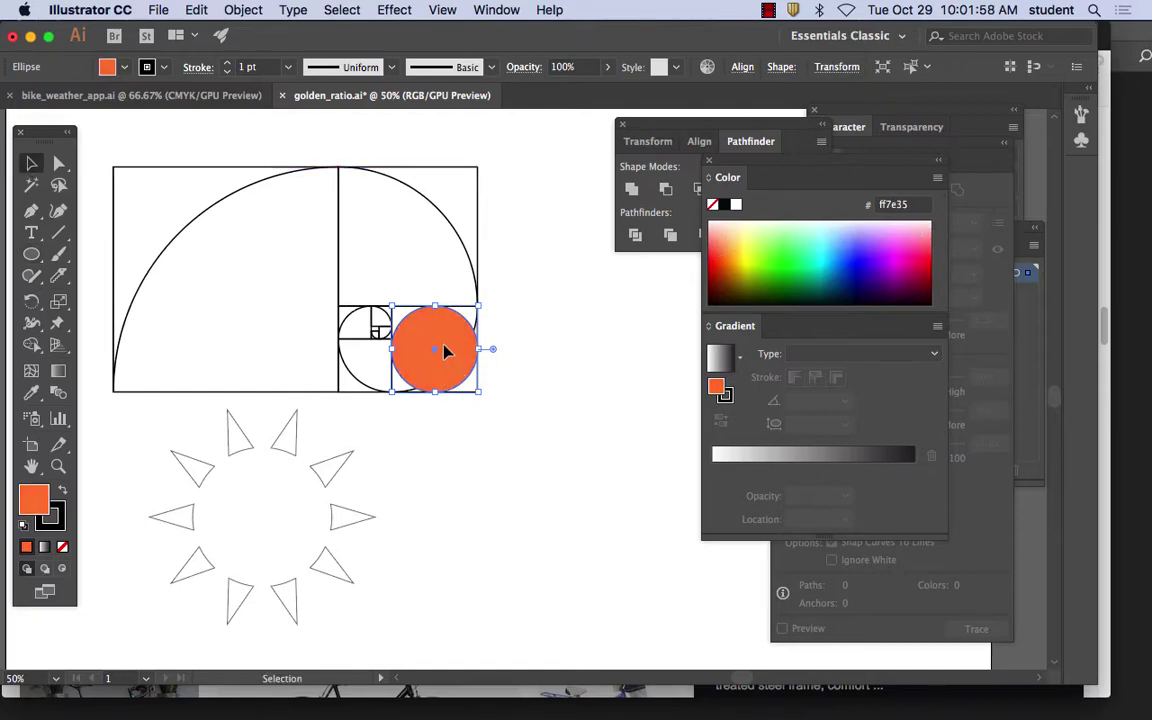
left_click_drag(446, 351, 273, 516)
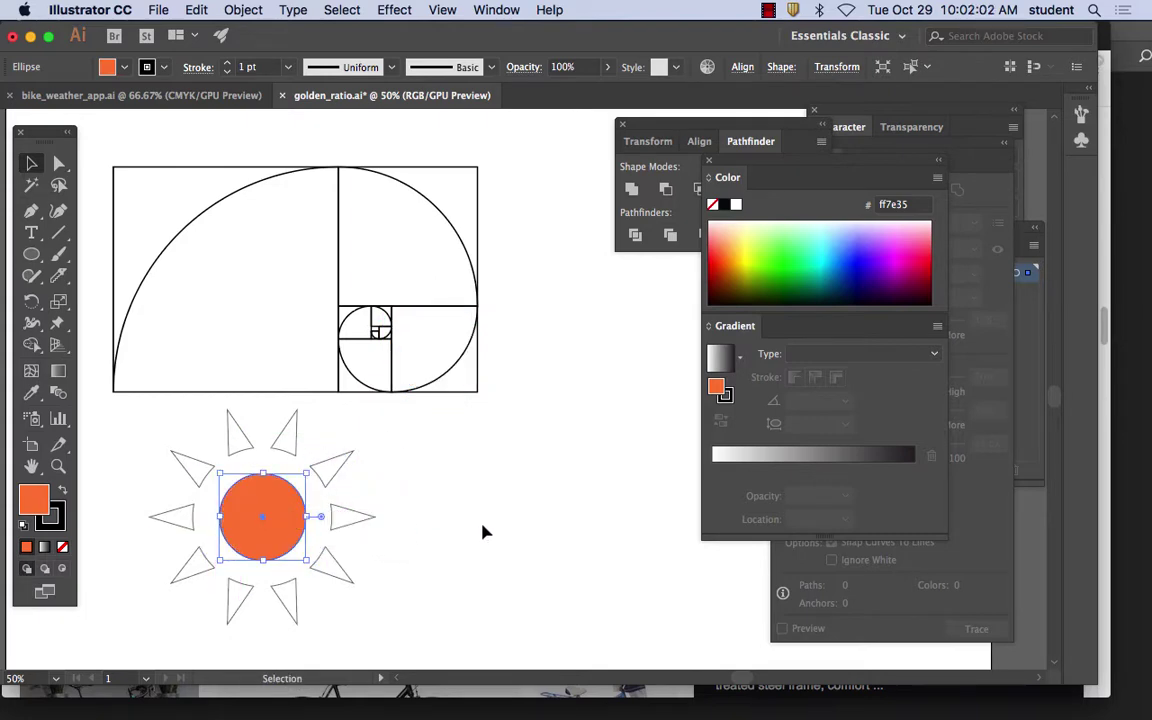
left_click_drag(327, 435, 380, 563)
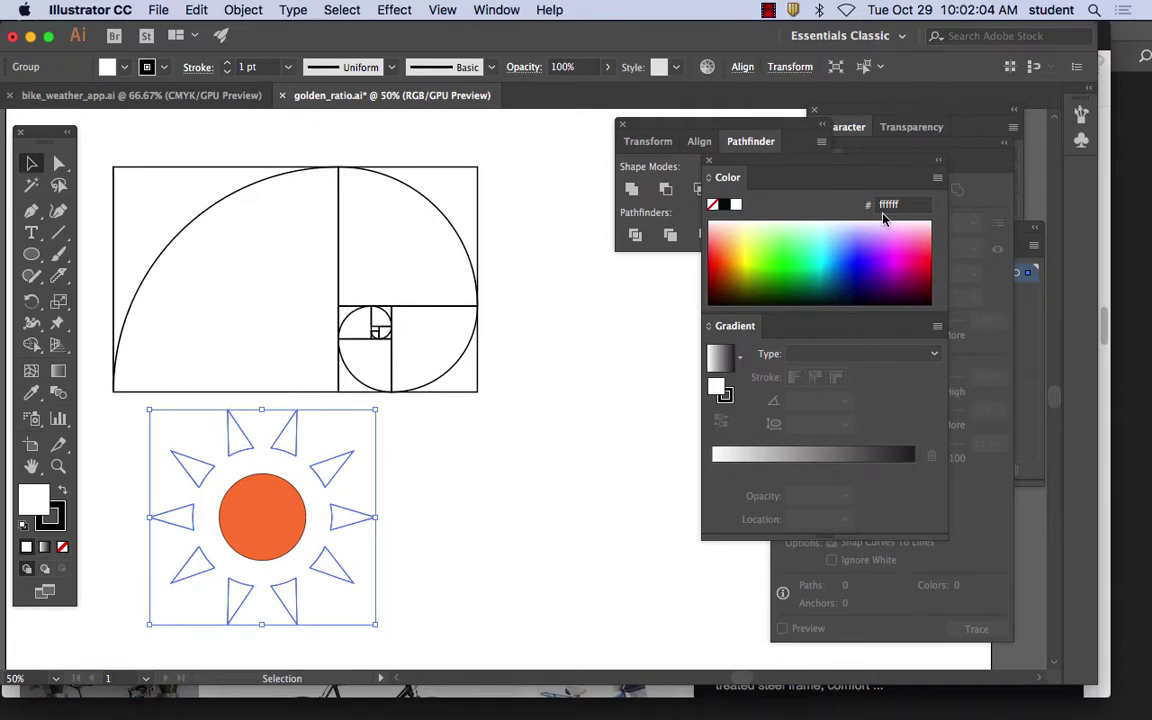
left_click(752, 254)
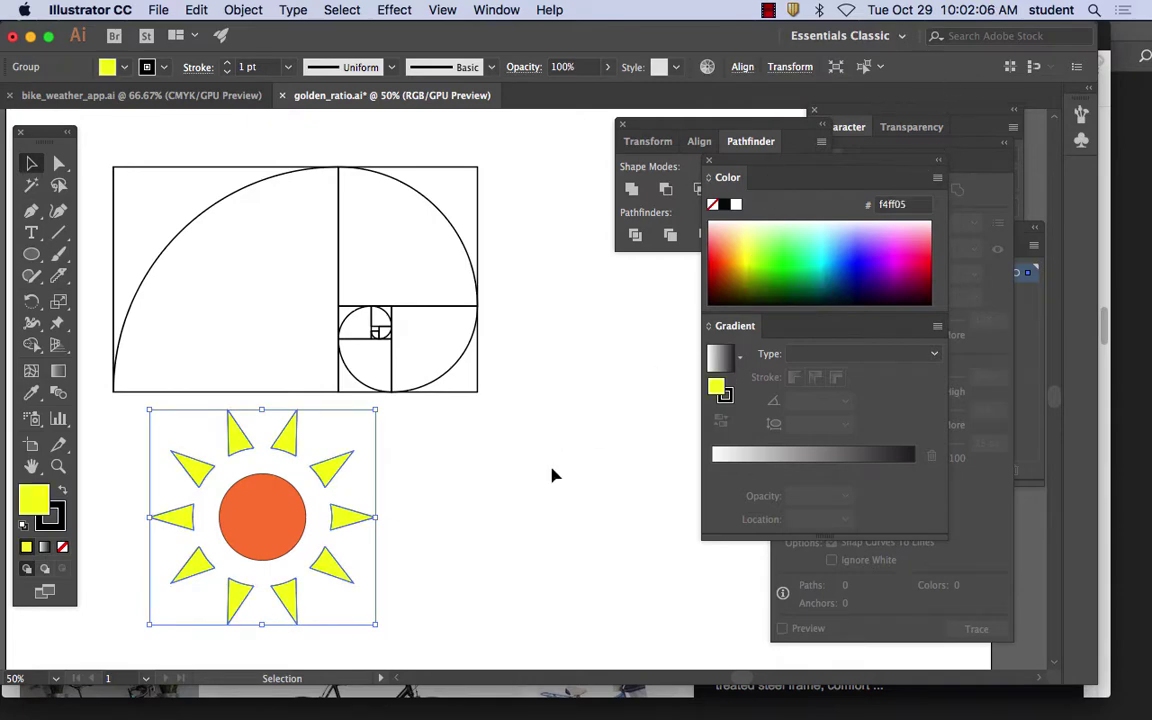
left_click(548, 495)
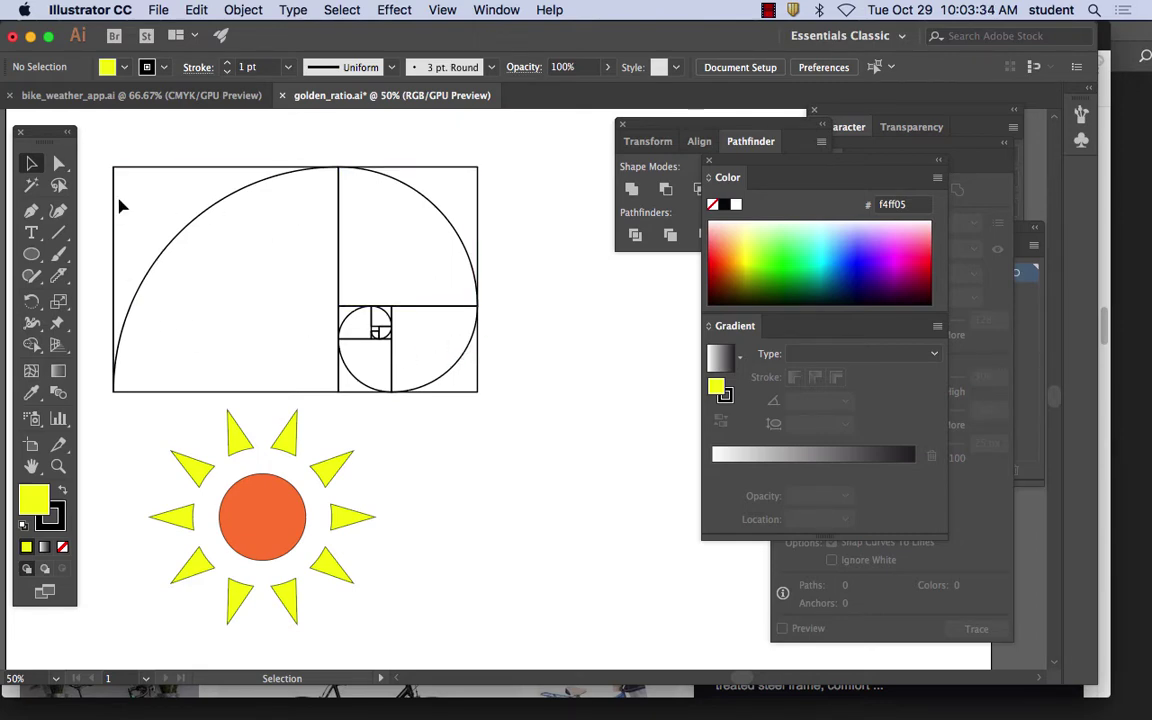
left_click(768, 10)
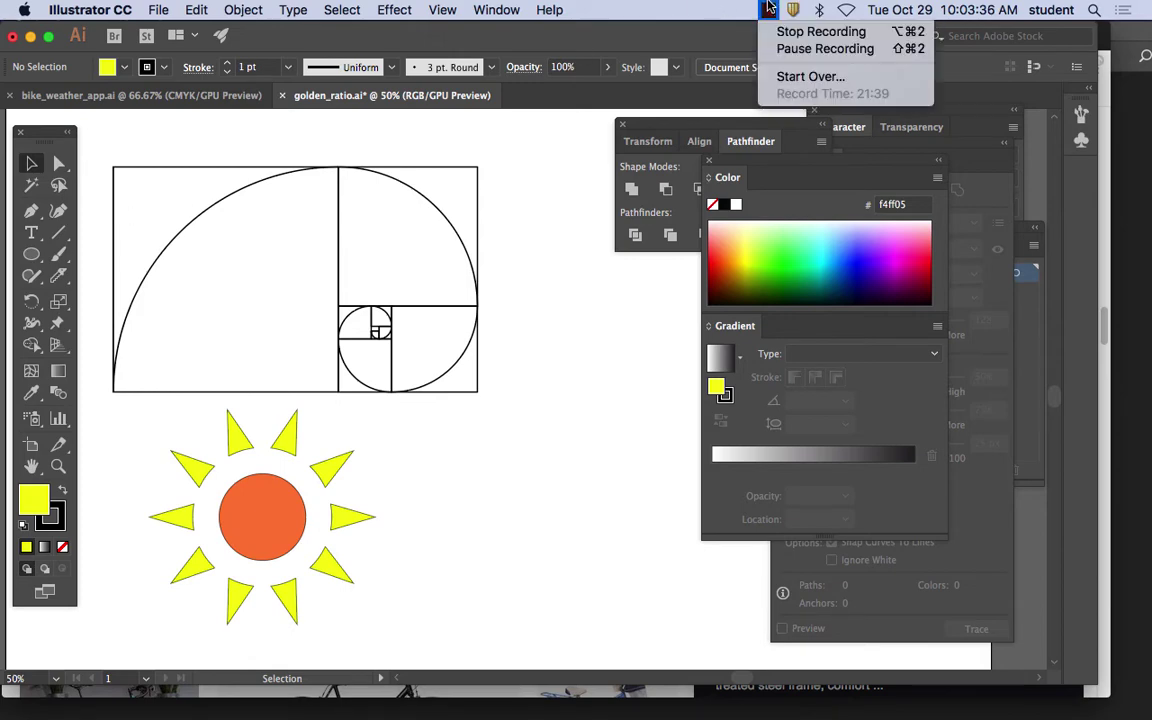